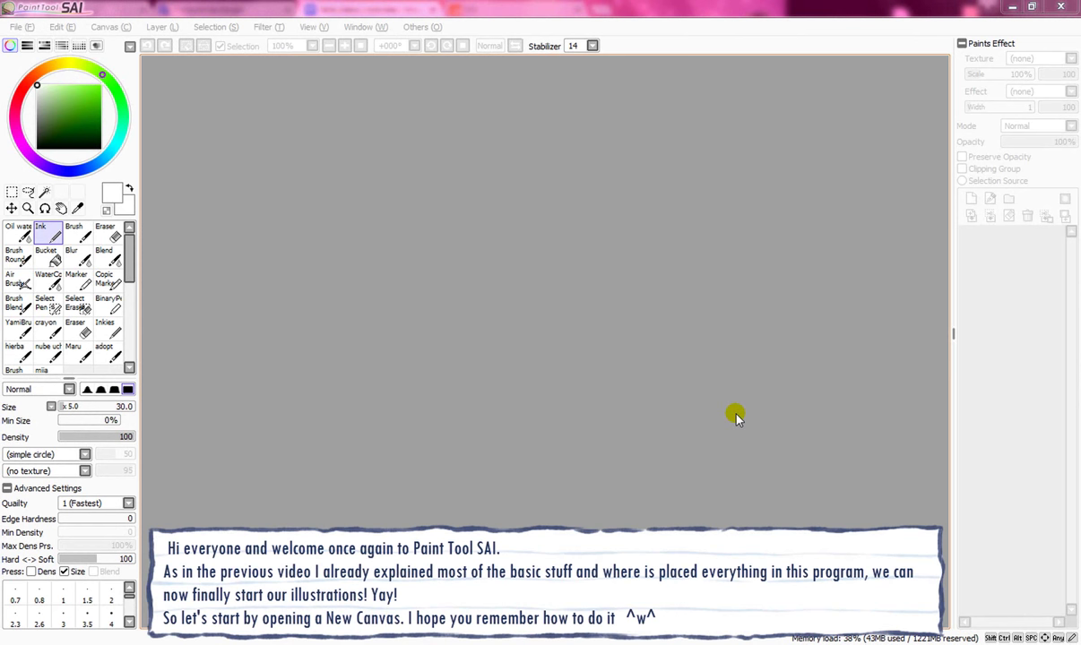
Step: Open the new canvas settings and move the dialog towards the middle of the workspace
left_click(27, 28)
left_click(36, 44)
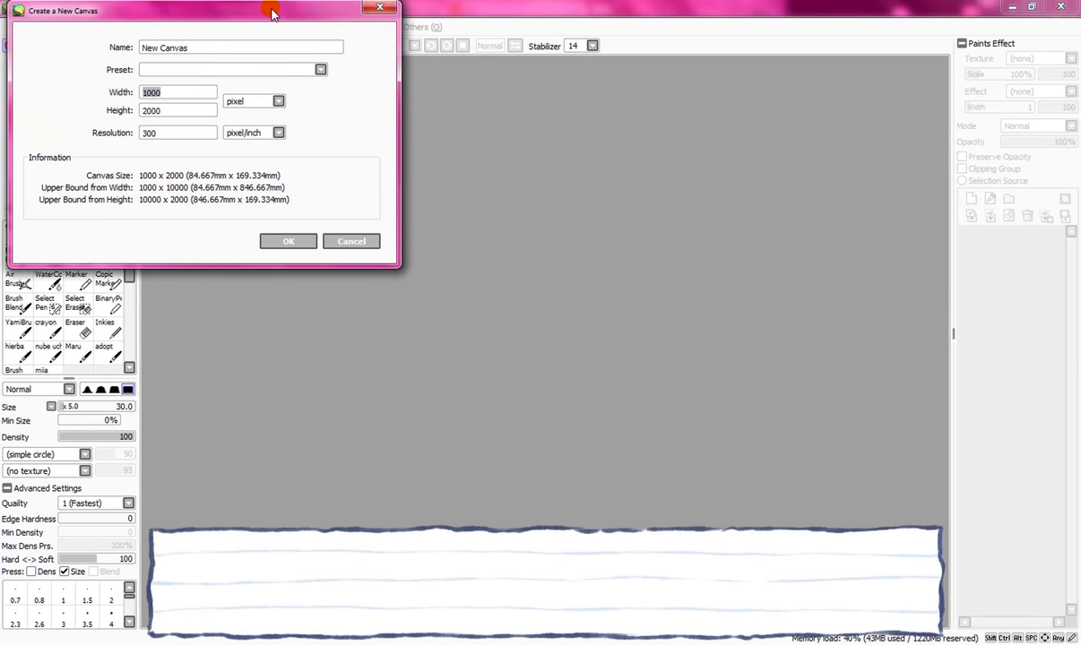
left_click_drag(269, 10, 462, 157)
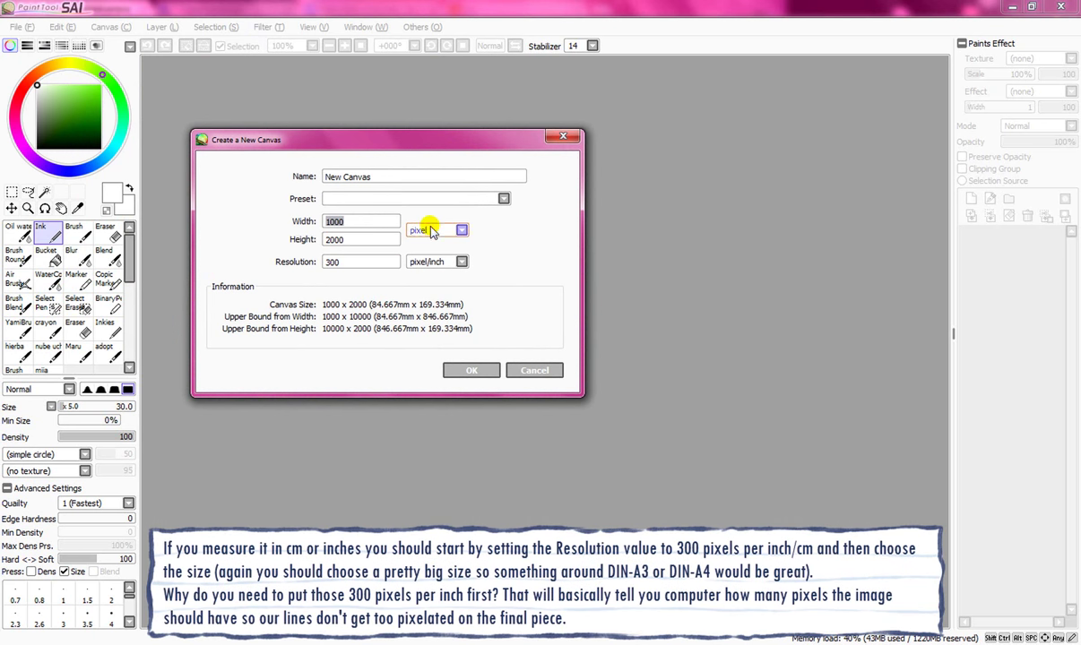
Step: Try centimetres as the size unit for the new canvas and return it to pixels
left_click(428, 230)
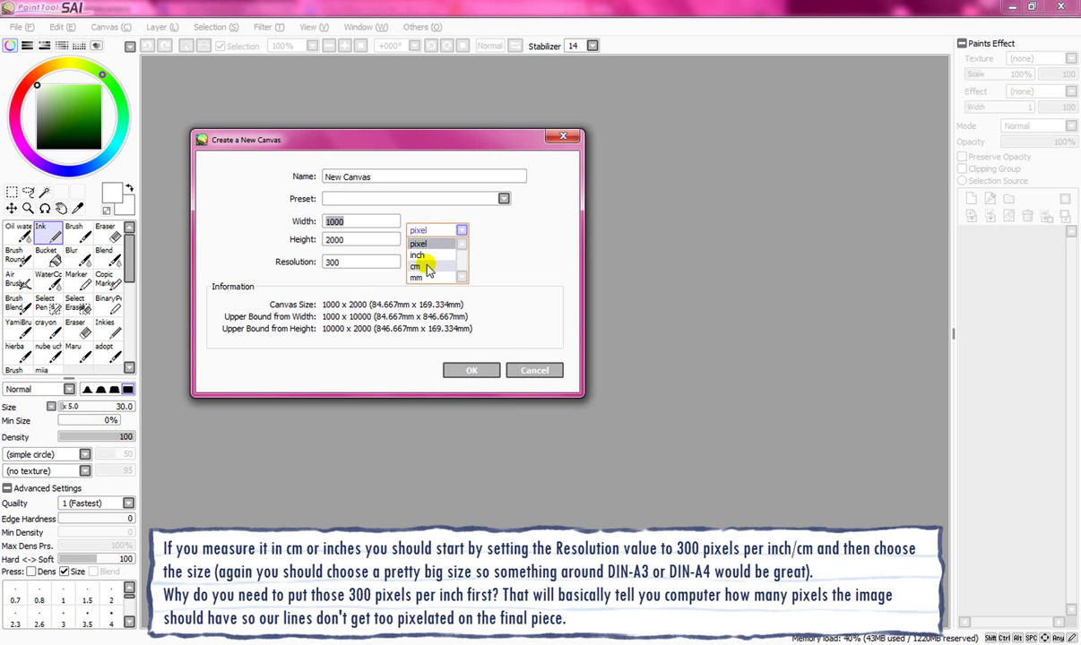
left_click(426, 268)
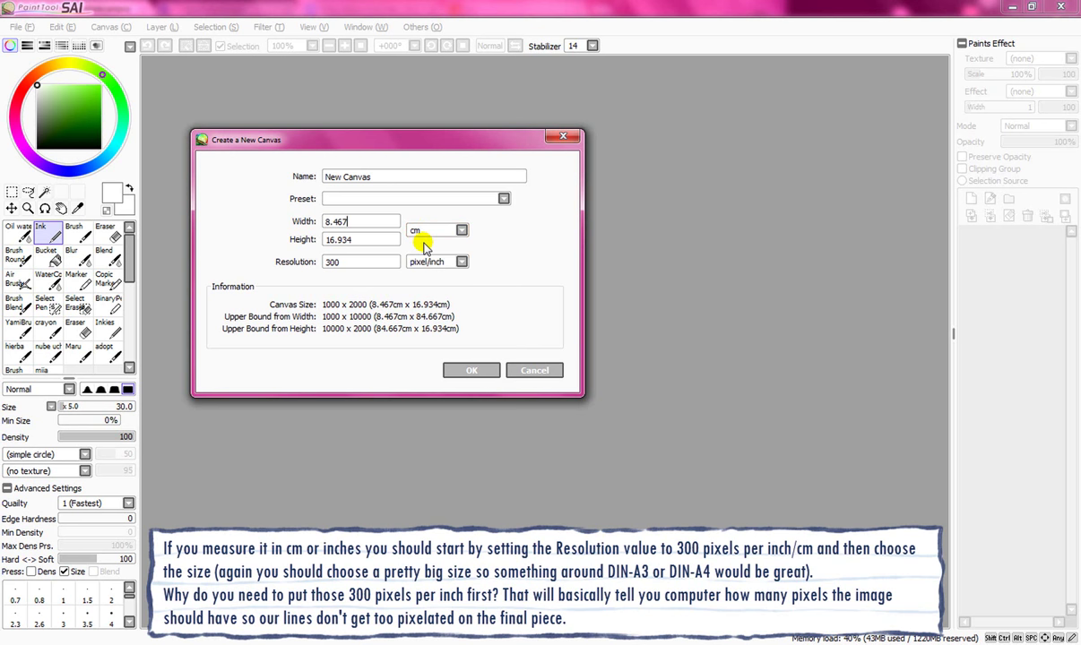
double_click(357, 265)
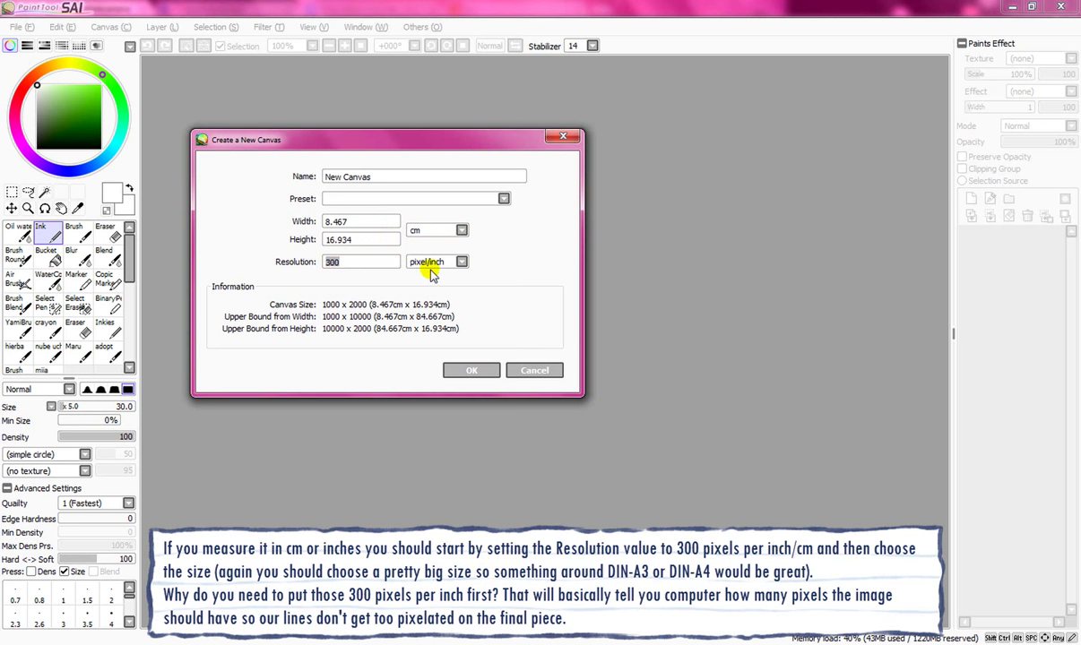
left_click(363, 238)
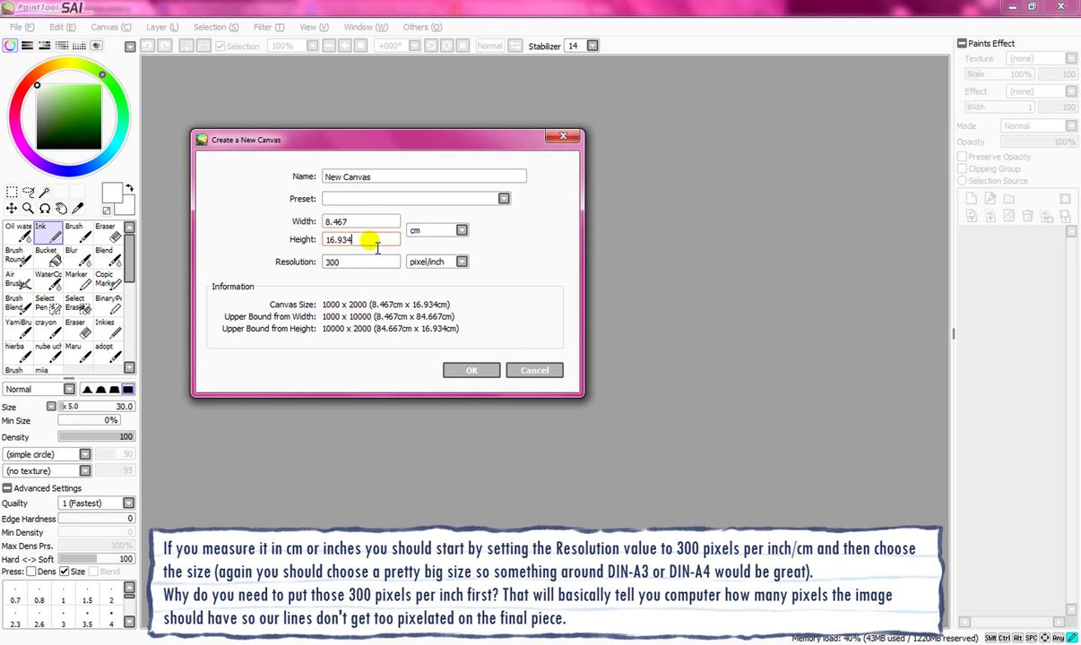
left_click(357, 262)
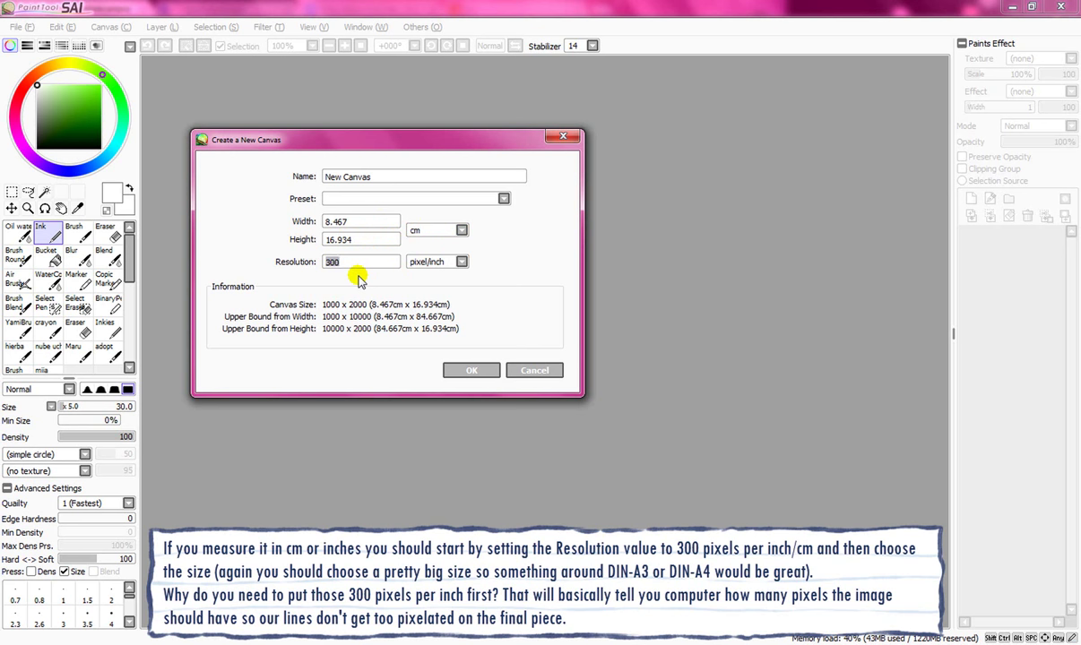
left_click(419, 231)
left_click(432, 244)
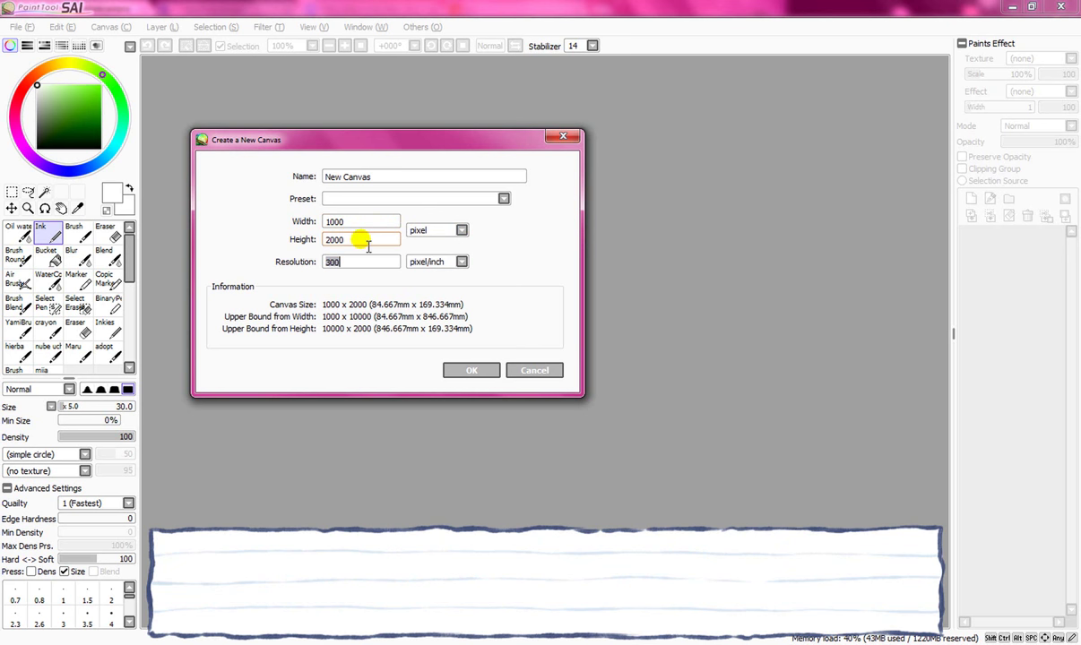
left_click(427, 231)
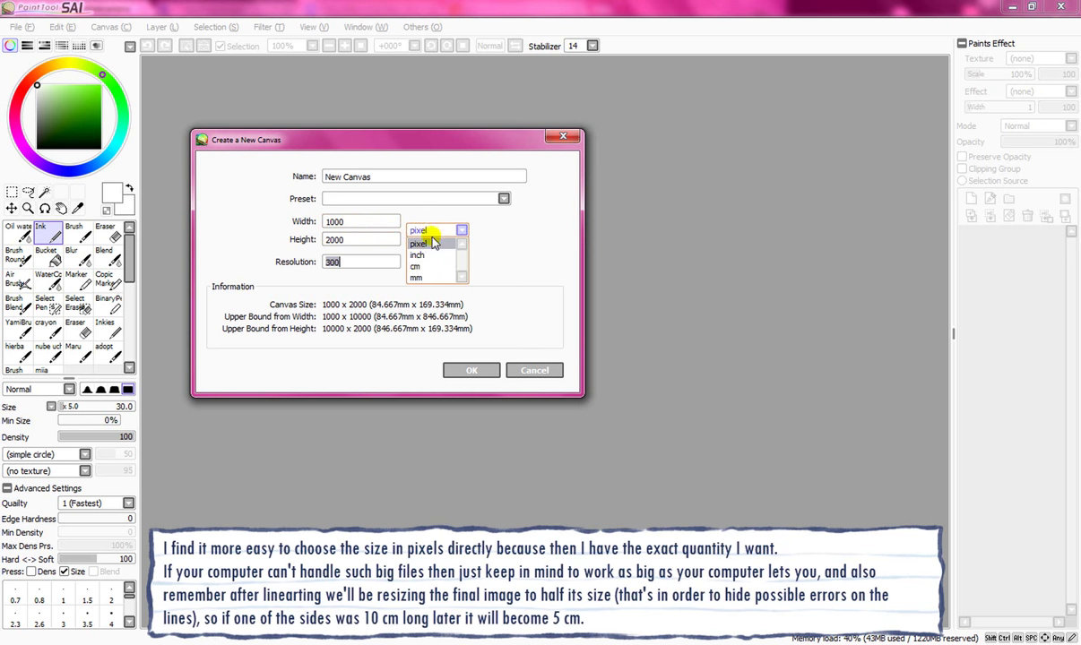
left_click(422, 269)
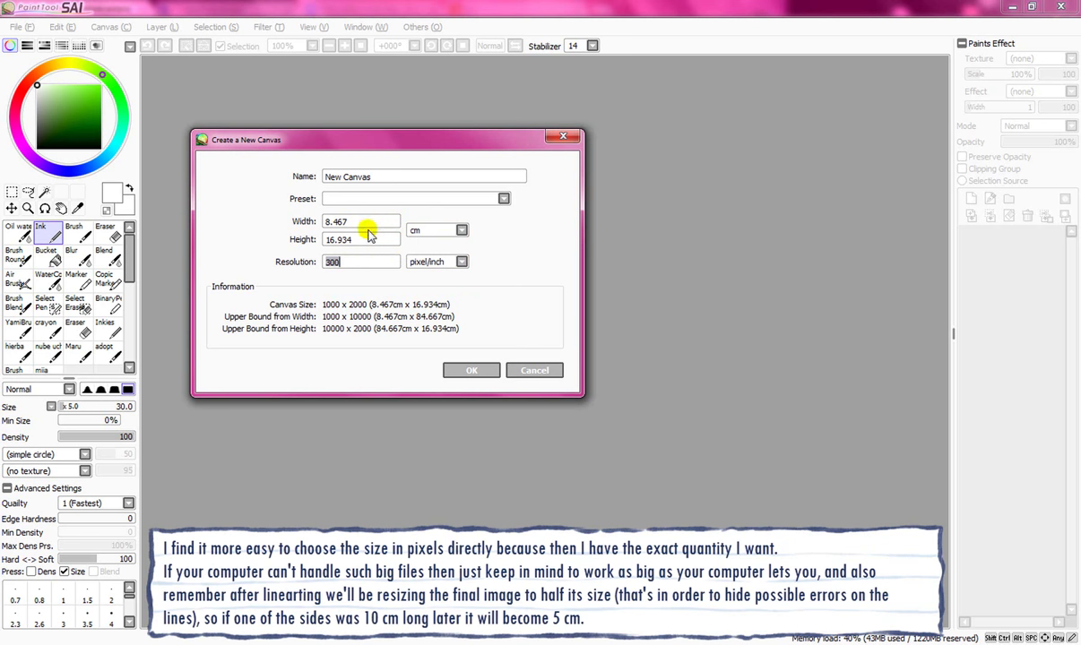
double_click(348, 265)
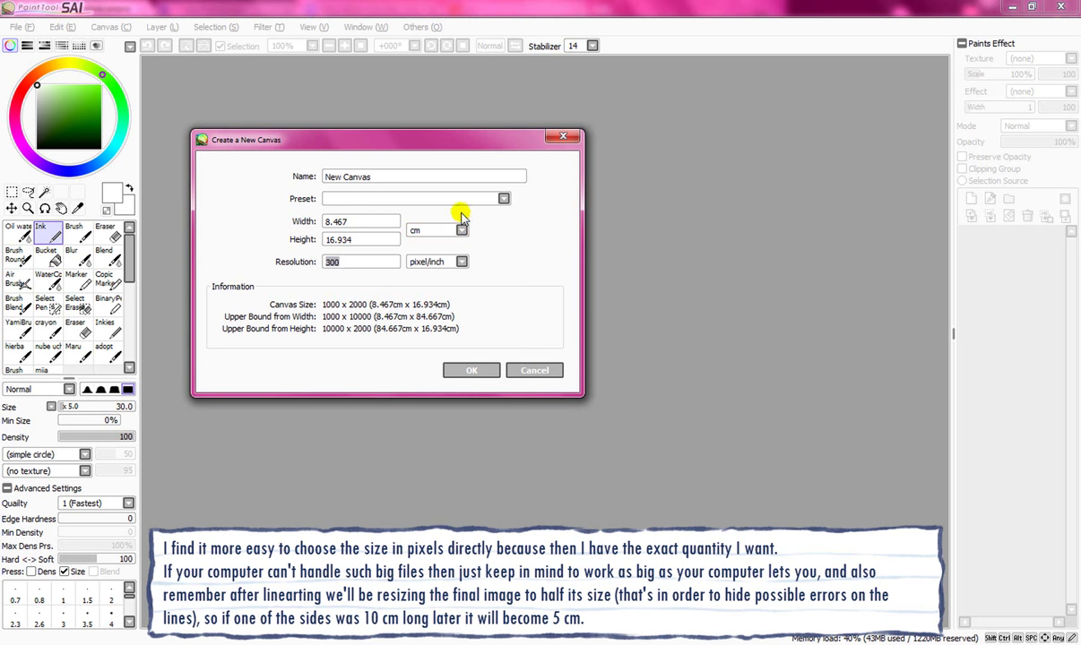
left_click(430, 236)
left_click(429, 244)
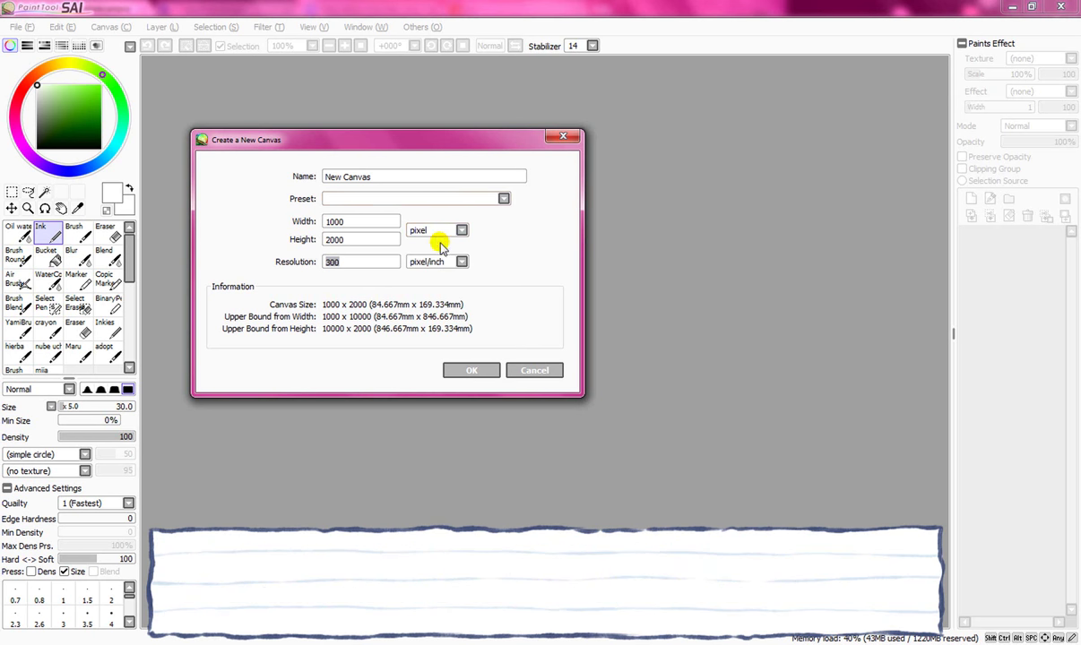
Step: Create the new canvas with a width of 5000 pixels and a height of 4000 pixels
left_click(346, 241)
left_click_drag(368, 246, 289, 247)
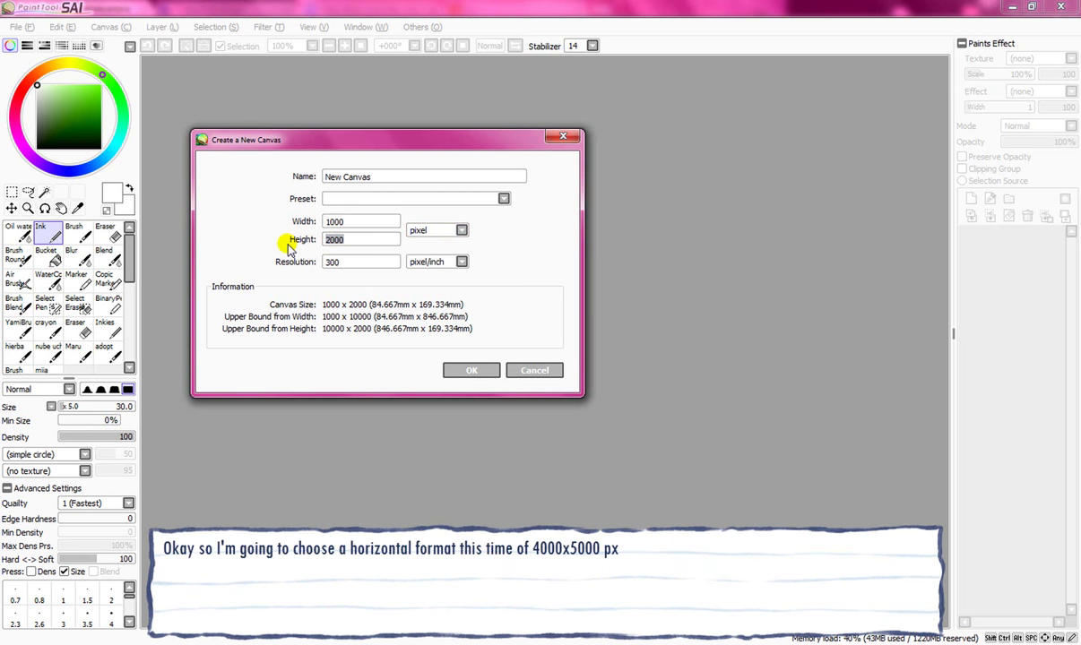
type("4000")
left_click_drag(374, 219, 267, 222)
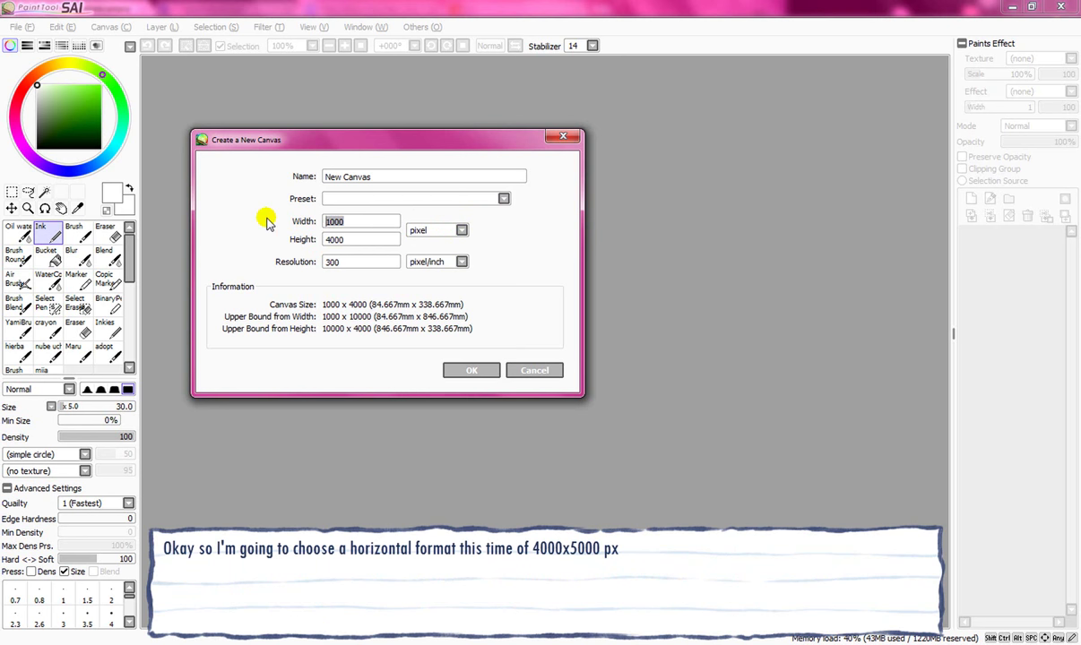
type("5000")
key("Return")
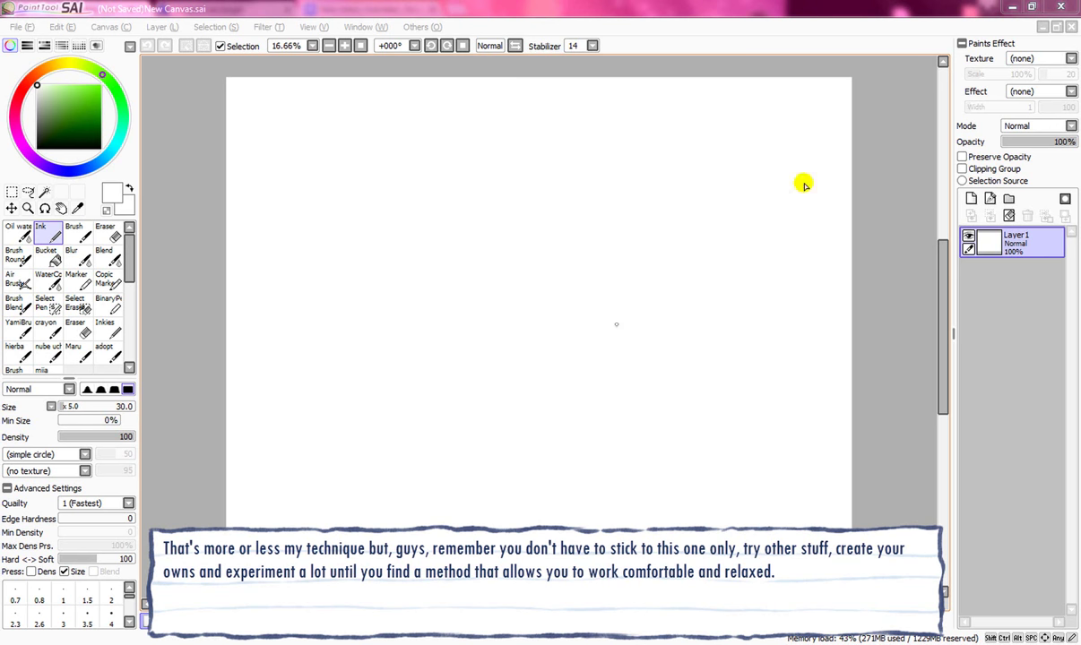
Step: Select the Ink brush and set its size to 170
left_click(74, 234)
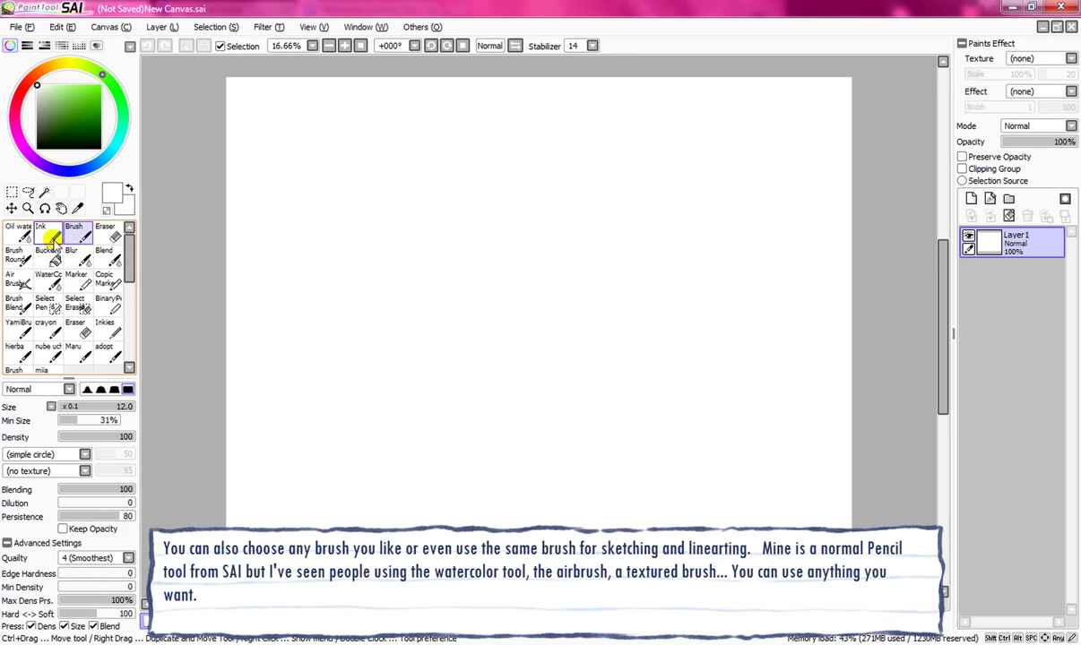
left_click(52, 236)
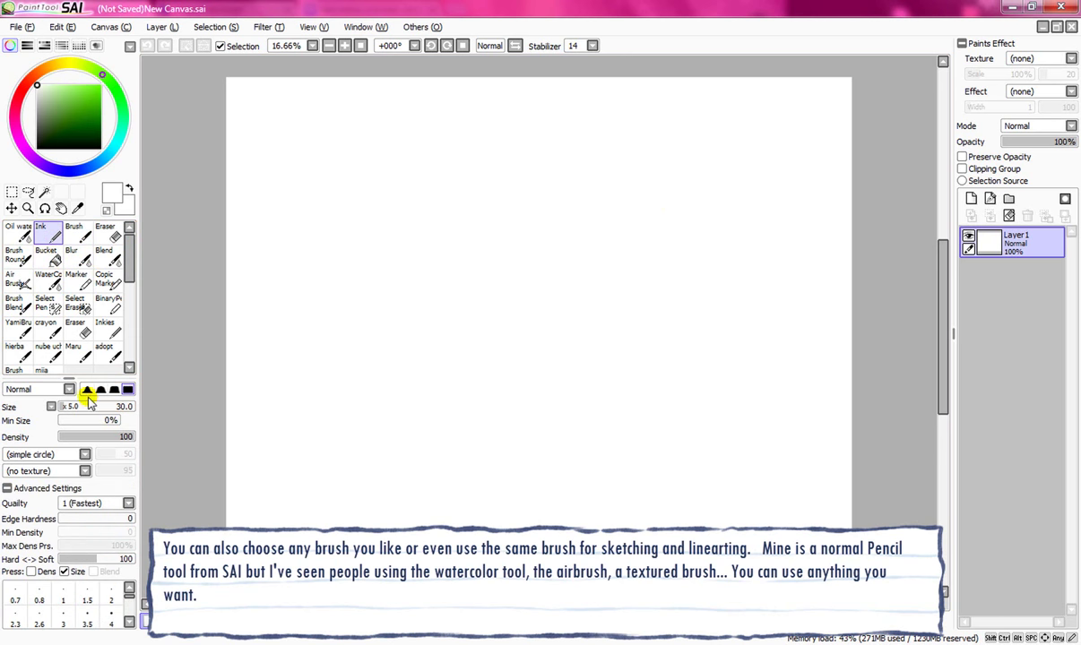
mouse_move(79, 406)
left_mouse_down()
mouse_move(100, 406)
mouse_move(85, 405)
left_mouse_up()
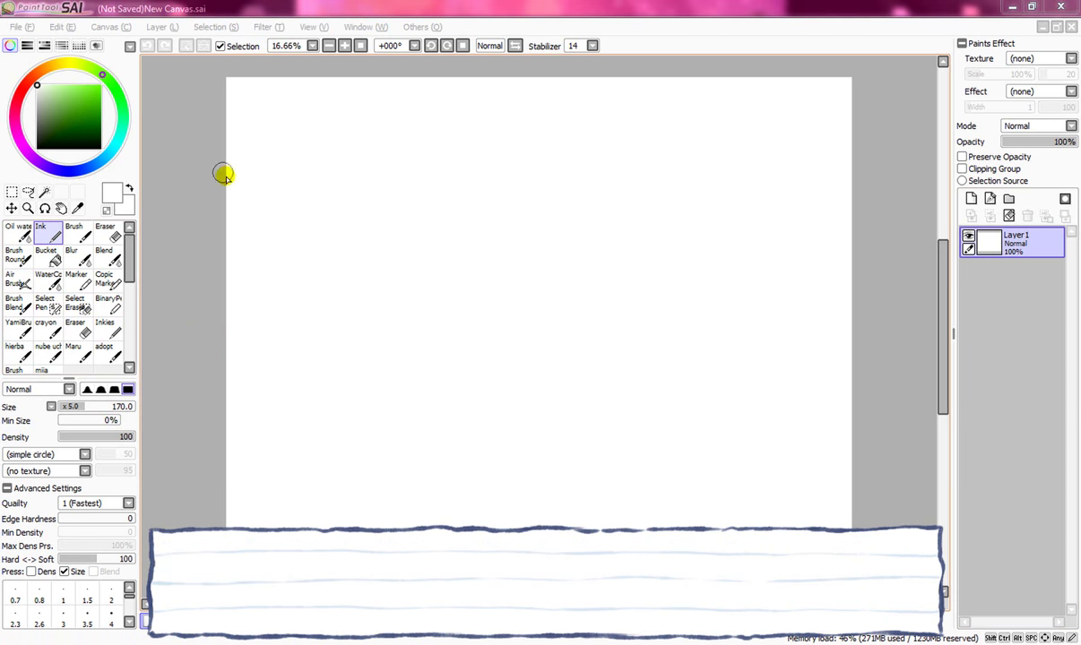
Step: Open the character reference image, place it as a floating window beside the blank canvas, and enlarge the canvas window
left_click(22, 28)
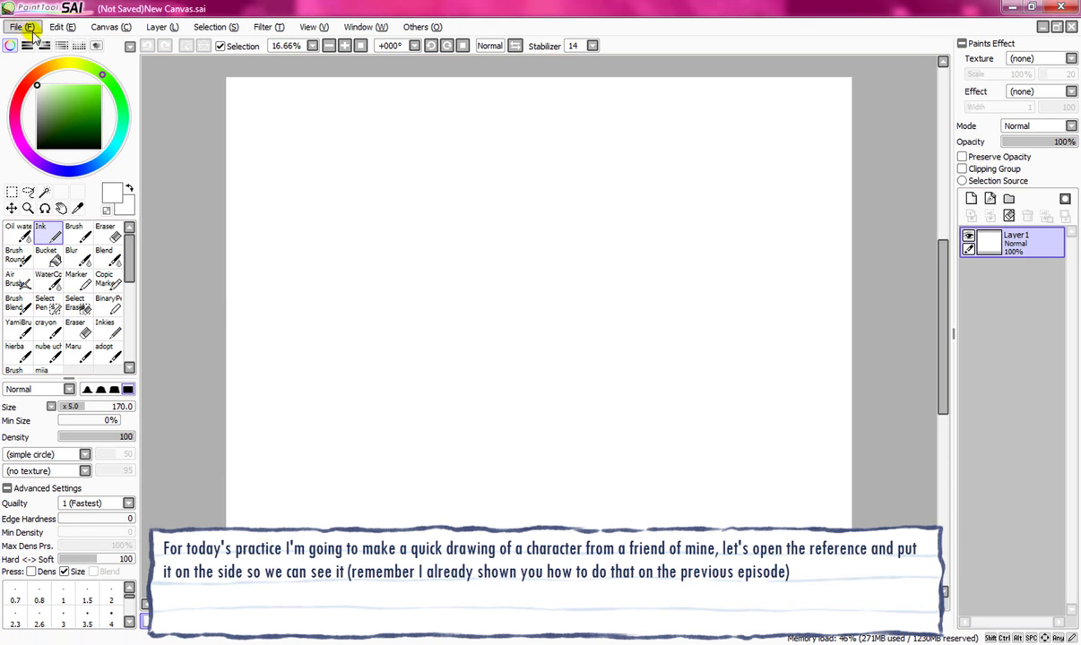
left_click(53, 73)
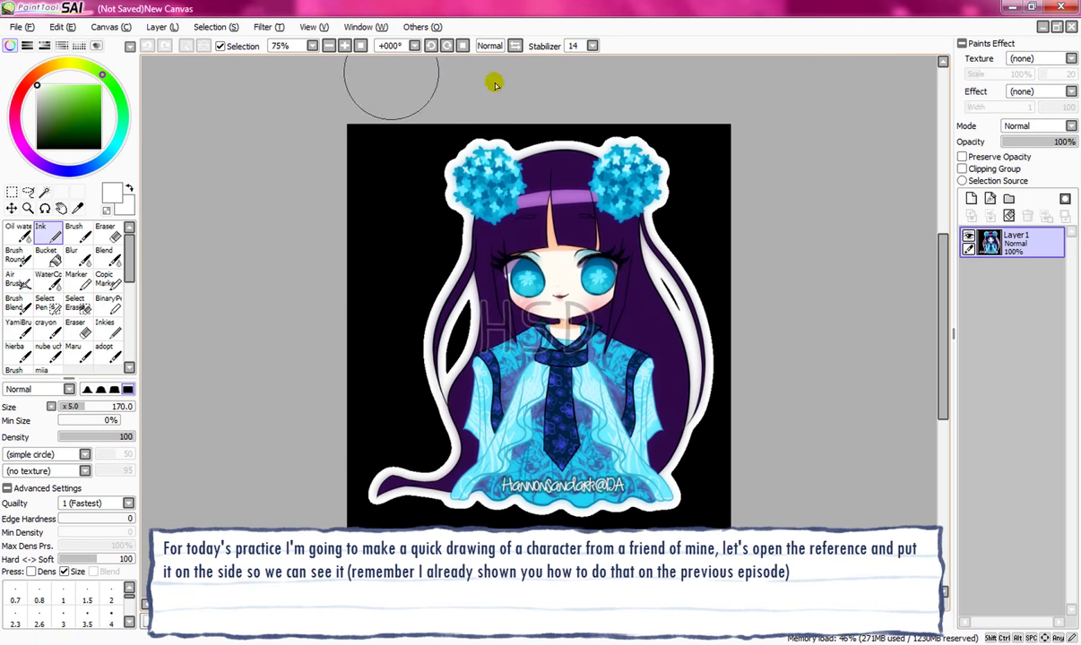
left_click(1055, 26)
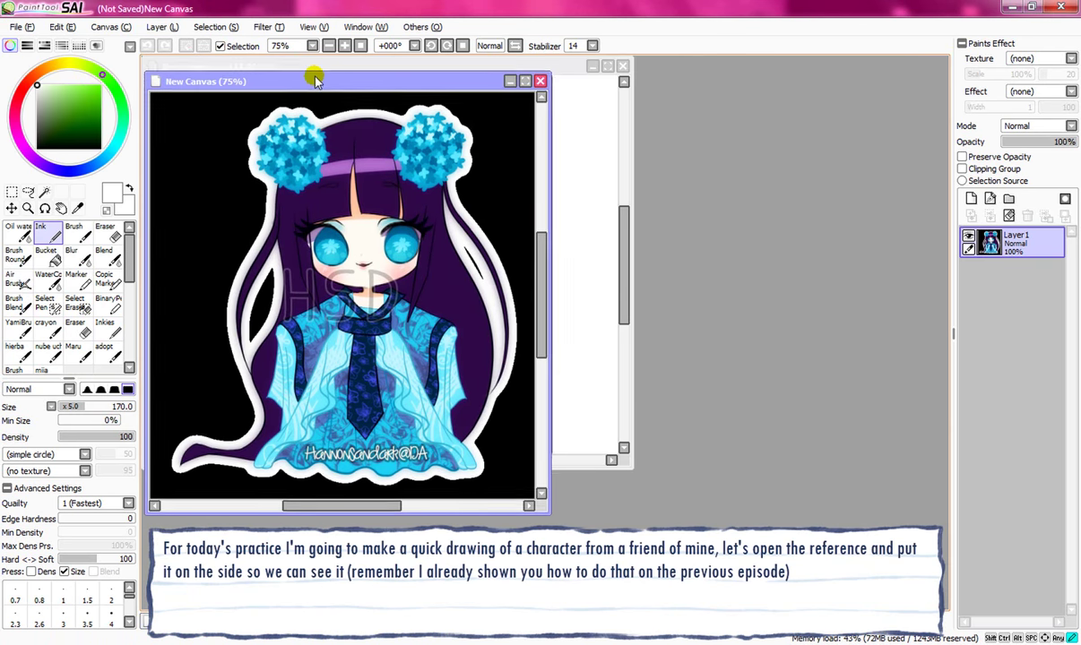
left_click_drag(312, 77, 226, 72)
left_click_drag(502, 66, 650, 61)
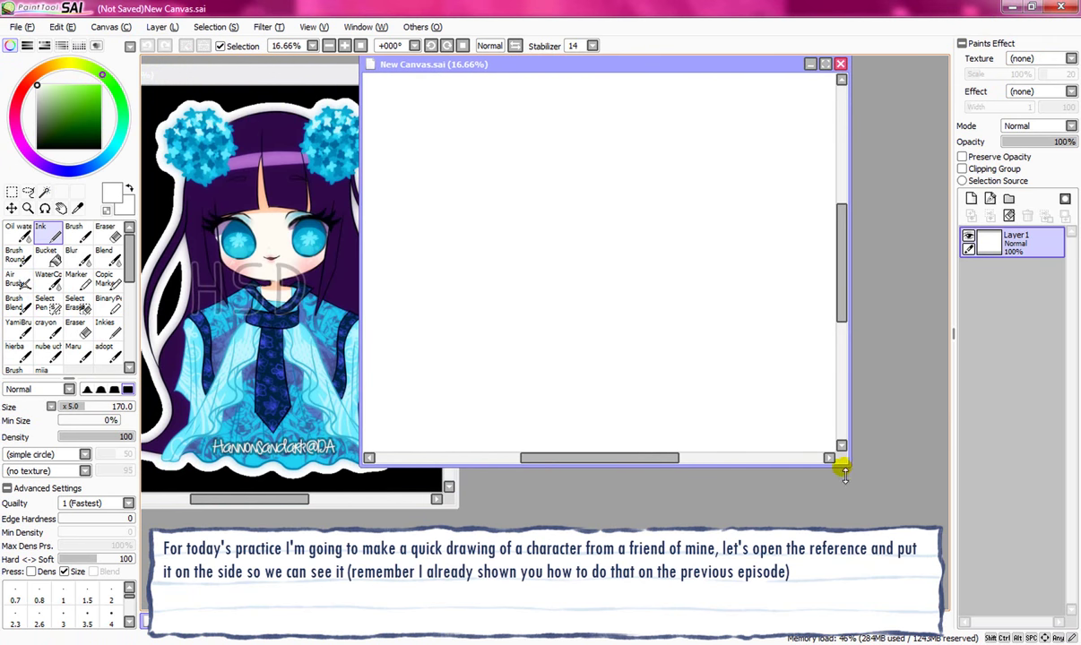
left_click_drag(848, 465, 943, 542)
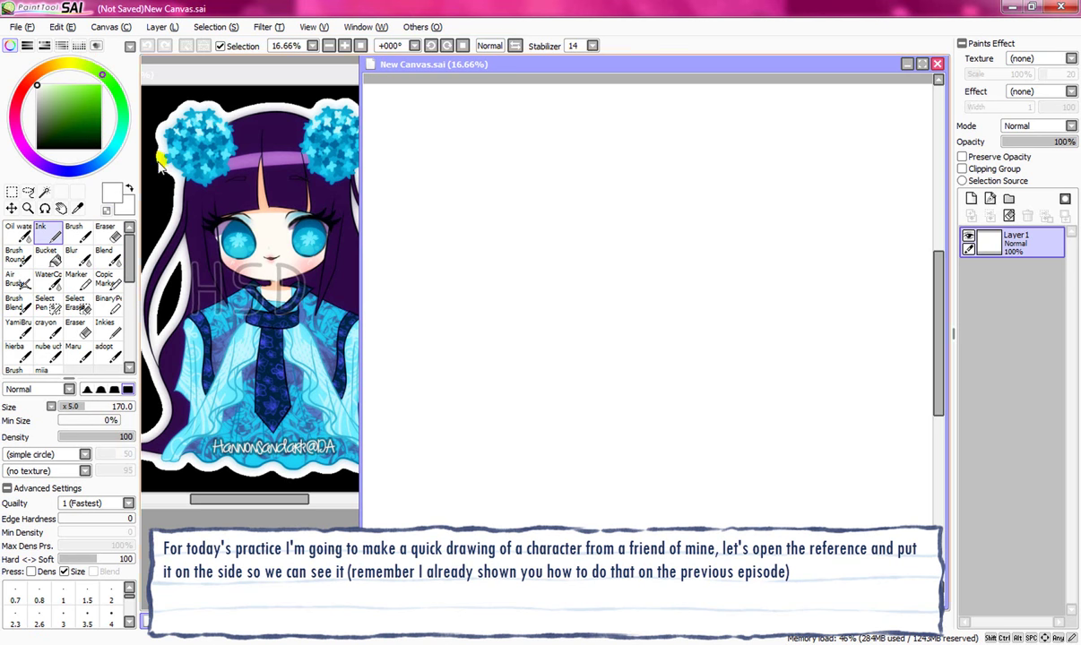
Step: Choose a pale greyish blue from the saved swatches as the sketching colour
left_click(79, 46)
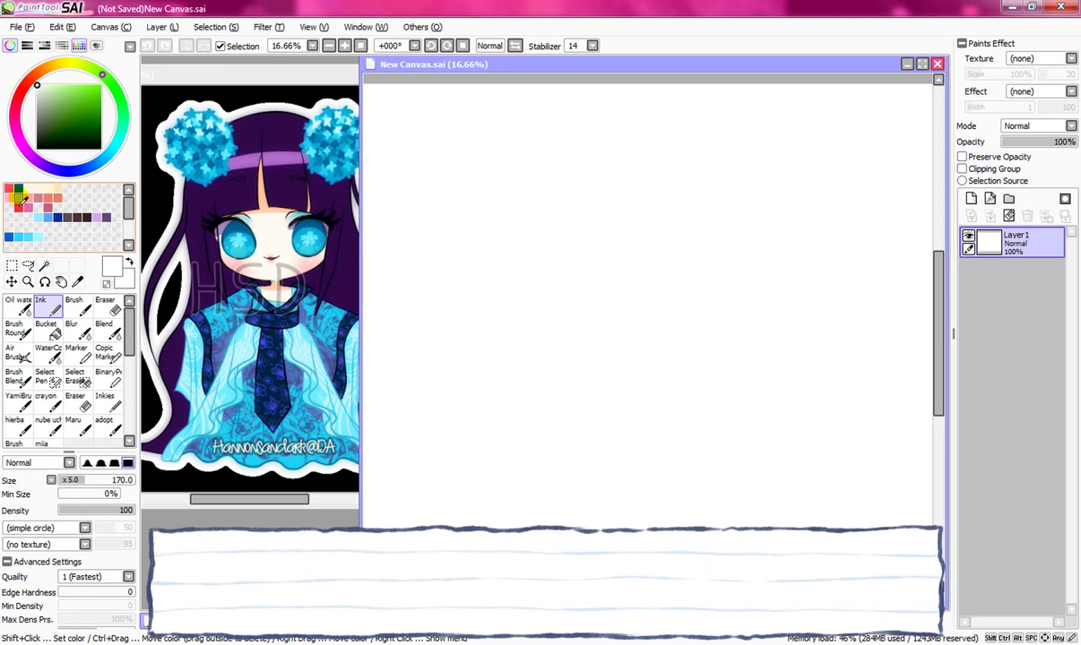
left_click(18, 188)
left_click(79, 45)
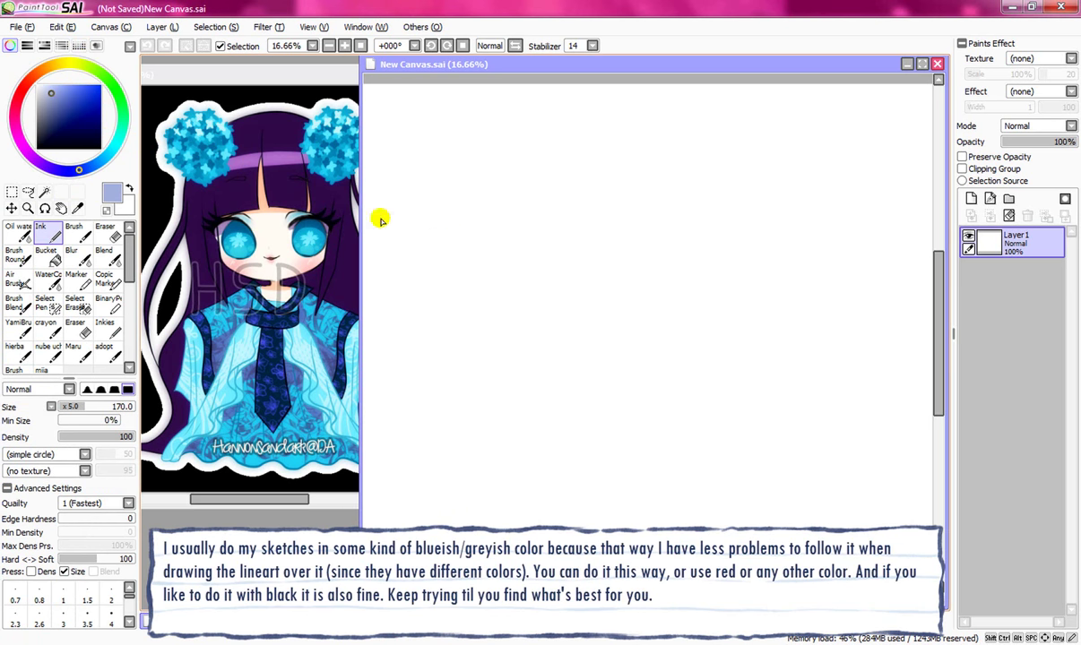
Step: Test the Ink brush with a thick scribble on the blank canvas and clear the layer
mouse_move(504, 170)
left_mouse_down()
mouse_move(442, 260)
mouse_move(455, 297)
left_mouse_up()
left_click_drag(531, 232, 494, 263)
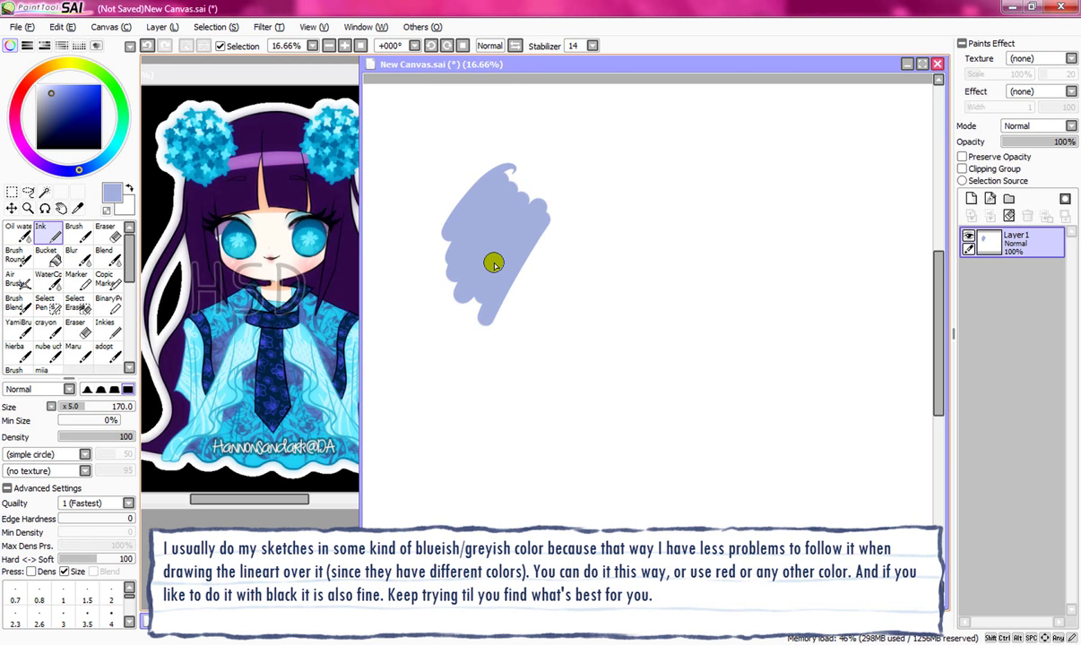
left_click(1009, 216)
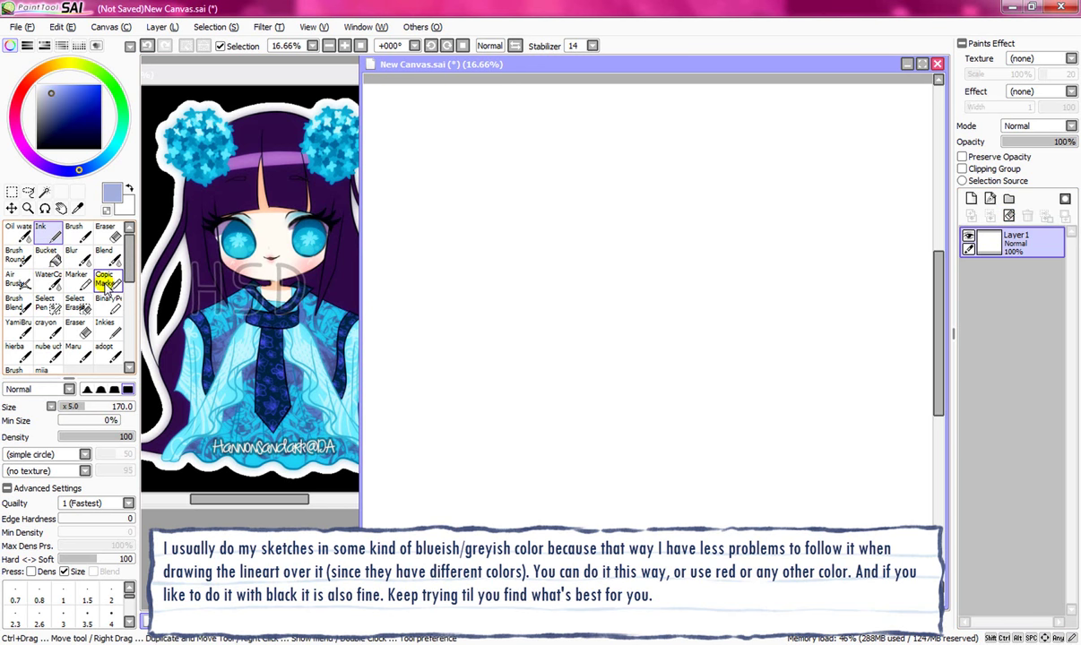
Step: Test strokes with Ink and with YamiBrush at size 240 on the canvas, and clear the layer
left_click_drag(505, 203, 466, 250)
mouse_move(466, 311)
left_mouse_down()
mouse_move(518, 331)
mouse_move(466, 266)
mouse_move(500, 314)
mouse_move(589, 251)
left_mouse_up()
left_click(79, 237)
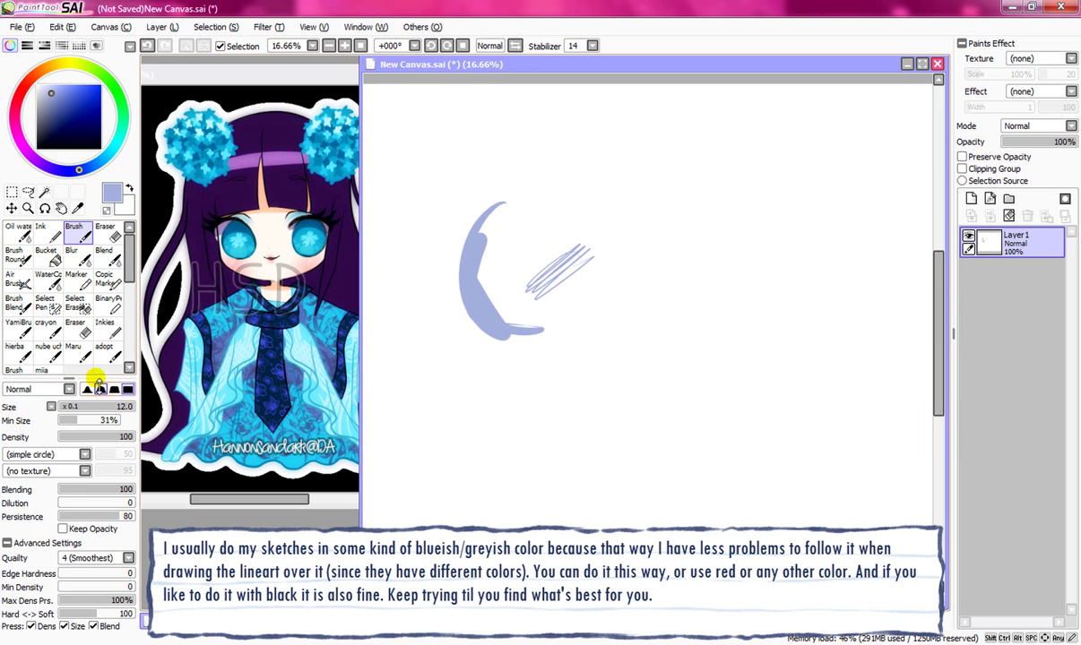
left_click(18, 231)
left_click(18, 327)
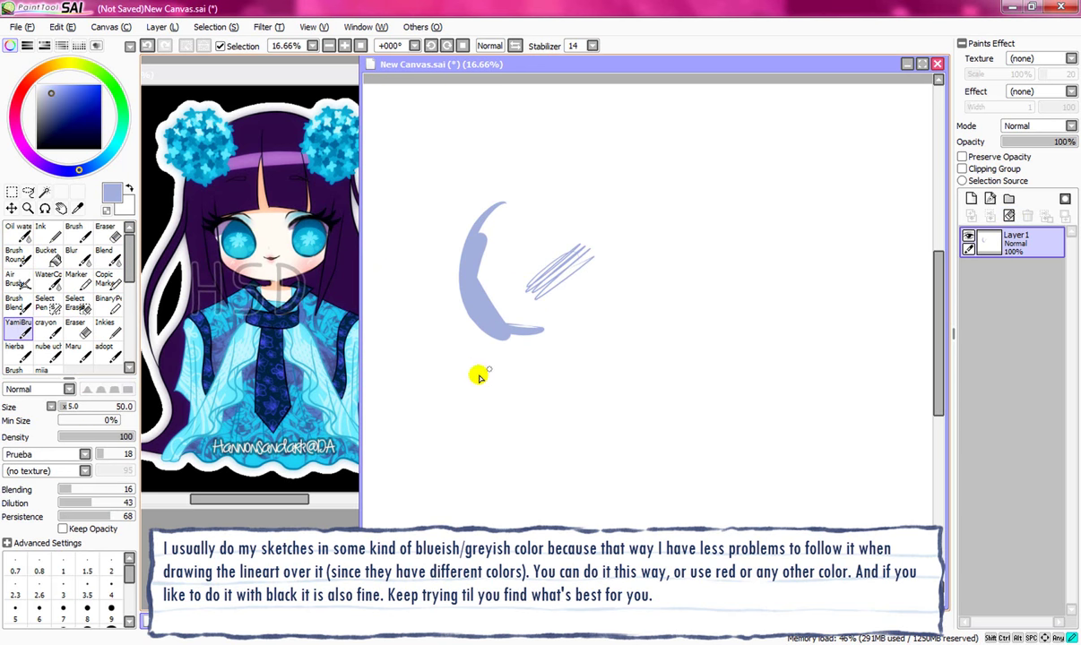
left_click_drag(480, 369, 470, 411)
left_click_drag(74, 407, 92, 405)
mouse_move(489, 381)
left_mouse_down()
mouse_move(530, 460)
mouse_move(584, 423)
mouse_move(588, 387)
left_mouse_up()
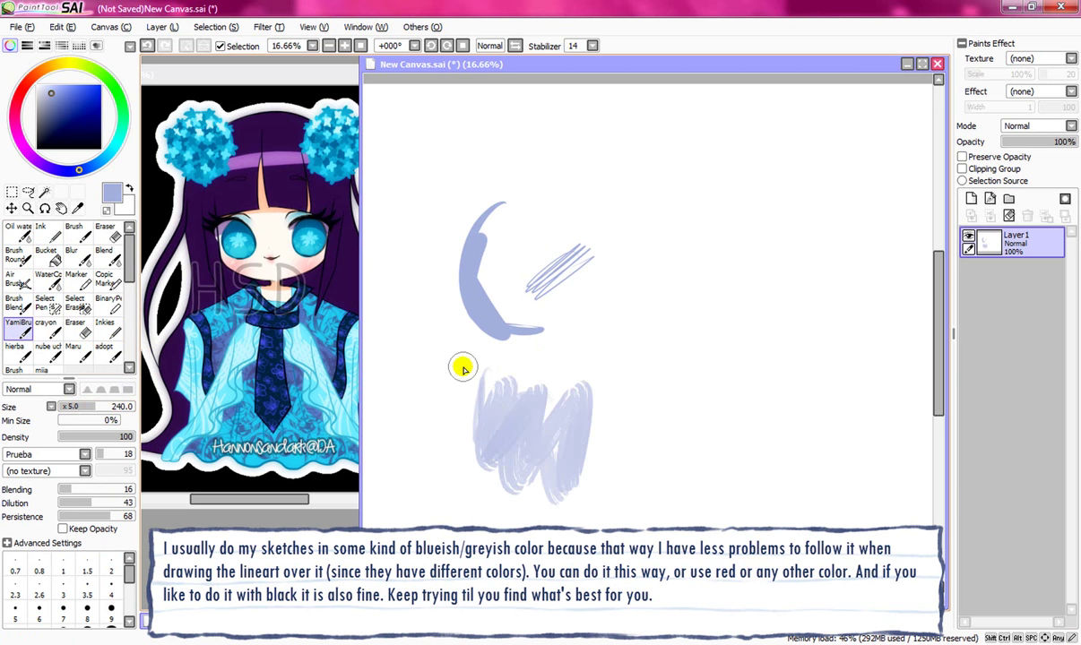
left_click(1007, 215)
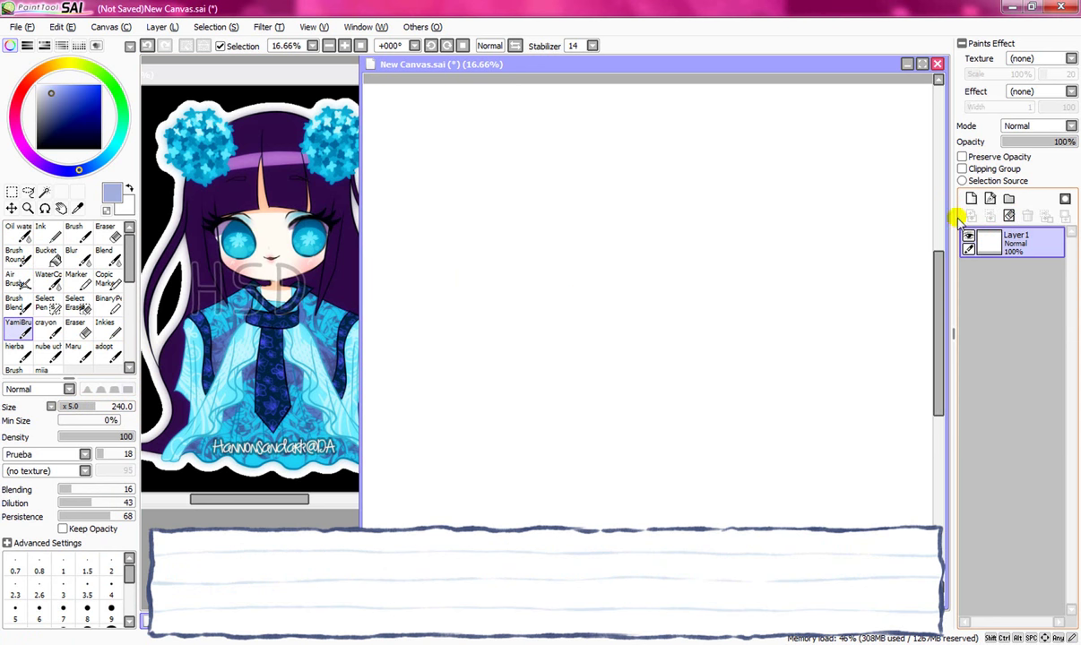
Step: Sketch a round head guide in the upper middle of the canvas with the Ink brush at size 85
left_click(43, 231)
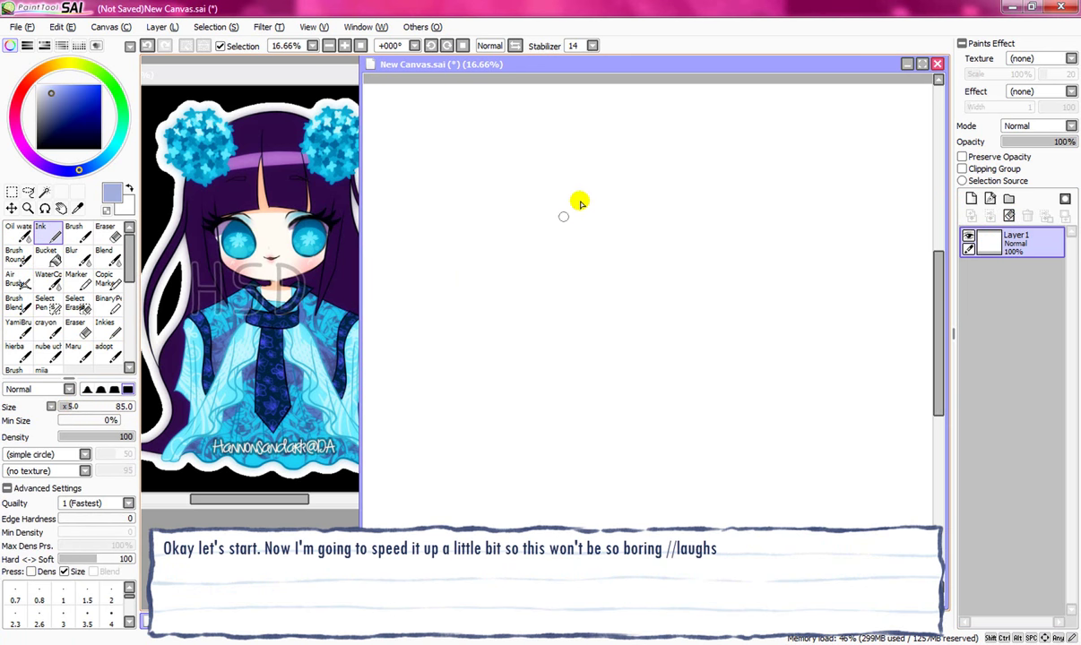
mouse_move(579, 204)
left_mouse_down()
mouse_move(568, 283)
mouse_move(561, 260)
mouse_move(613, 300)
mouse_move(641, 294)
mouse_move(573, 209)
mouse_move(590, 185)
mouse_move(629, 186)
left_mouse_up()
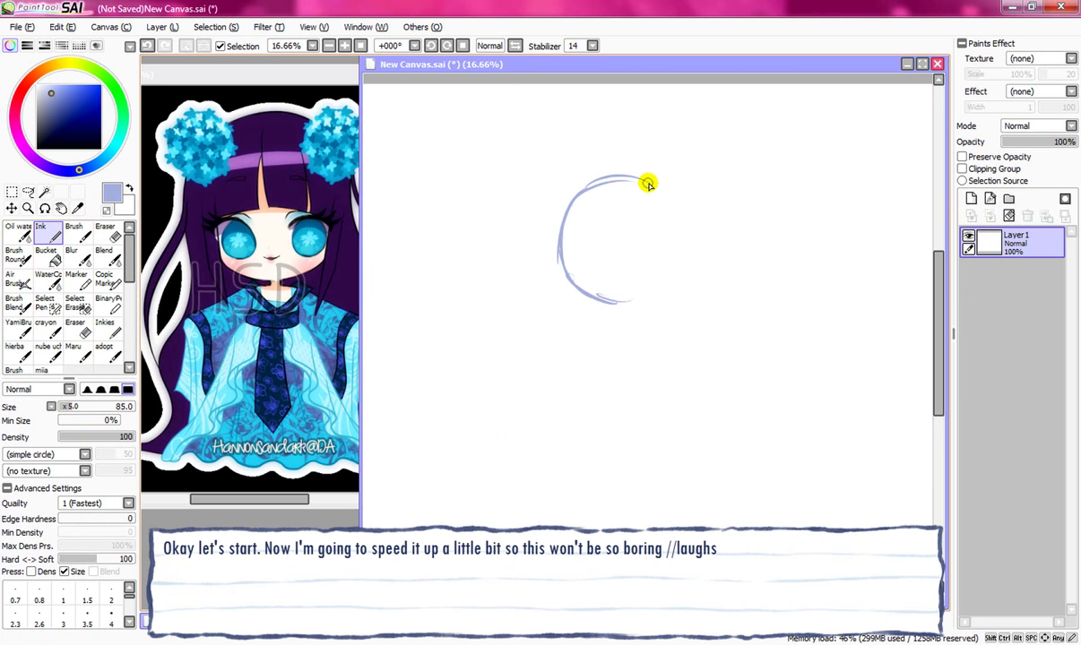
left_click_drag(662, 195, 686, 249)
left_click_drag(619, 299, 685, 255)
left_click_drag(672, 285, 676, 227)
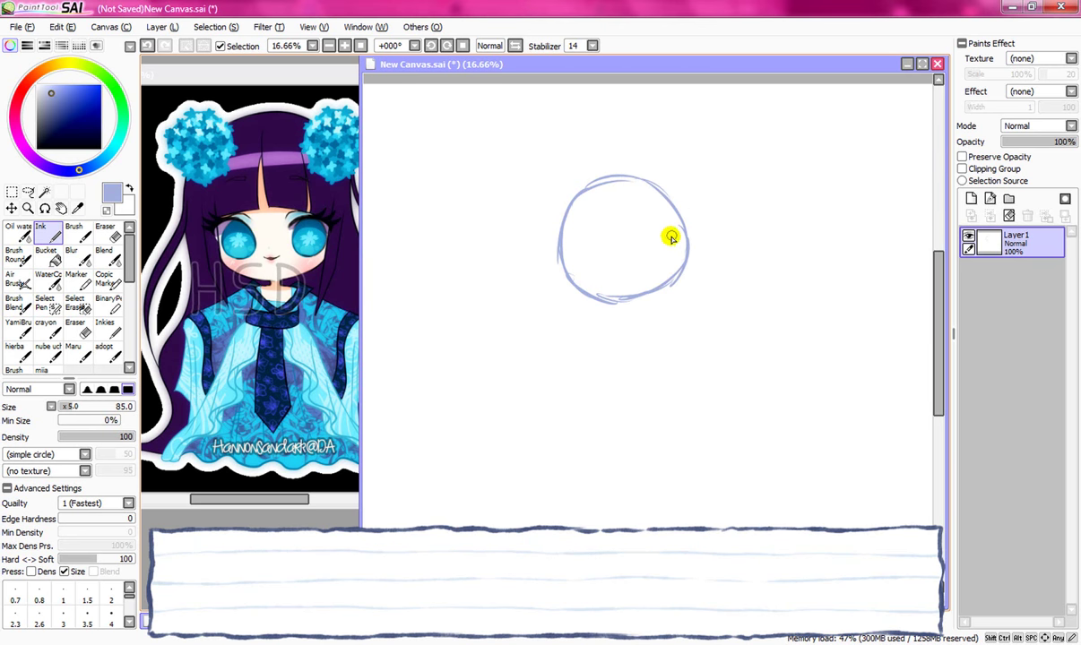
Step: Rough out the lower jaw, neck, sash, skirt edge and wide kimono sleeves around and below the round head guide
left_click(344, 47)
mouse_move(578, 305)
left_mouse_down()
mouse_move(617, 272)
mouse_move(600, 364)
mouse_move(570, 370)
mouse_move(667, 329)
mouse_move(718, 332)
mouse_move(703, 423)
left_mouse_up()
left_click_drag(625, 324, 614, 361)
mouse_move(619, 347)
left_mouse_down()
mouse_move(570, 362)
mouse_move(610, 365)
mouse_move(561, 386)
mouse_move(589, 371)
mouse_move(646, 490)
mouse_move(626, 360)
mouse_move(655, 409)
mouse_move(686, 377)
left_mouse_up()
left_click_drag(707, 451, 720, 392)
mouse_move(591, 311)
left_mouse_down()
mouse_move(562, 340)
mouse_move(557, 325)
mouse_move(567, 396)
left_mouse_up()
left_click_drag(538, 360, 531, 430)
left_click_drag(568, 395, 546, 437)
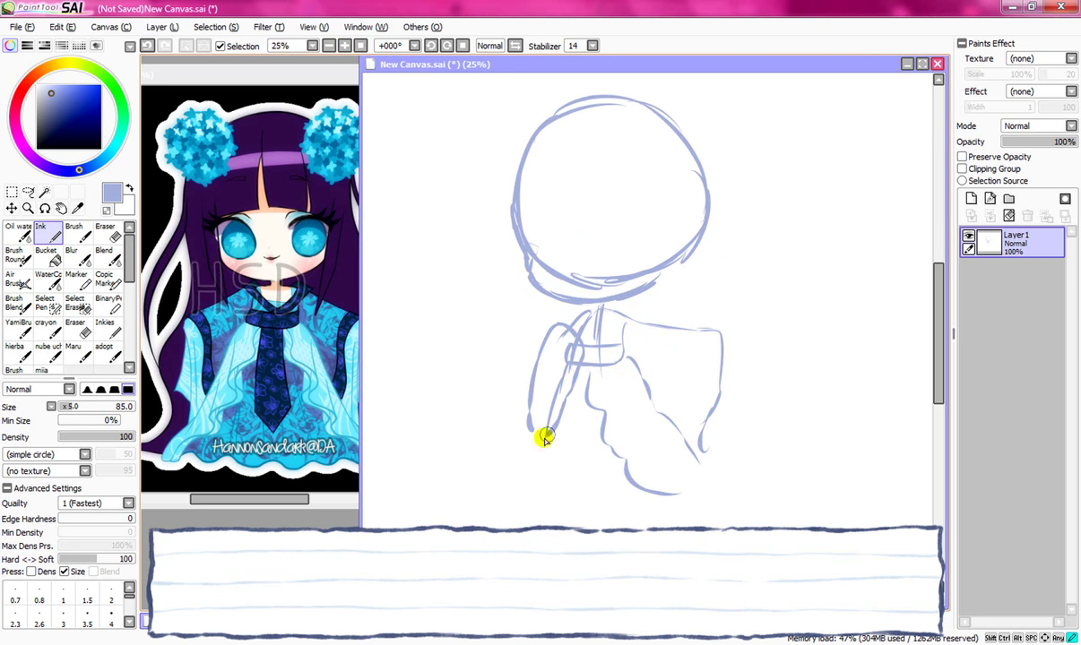
Step: Erase the misplaced lines under the viewer's-left sleeve and redraw its edge, adding the skirt hem and hanging sash
left_click(118, 231)
mouse_move(570, 344)
left_mouse_down()
mouse_move(533, 400)
mouse_move(526, 498)
left_mouse_up()
left_click(55, 234)
left_click_drag(578, 398, 542, 499)
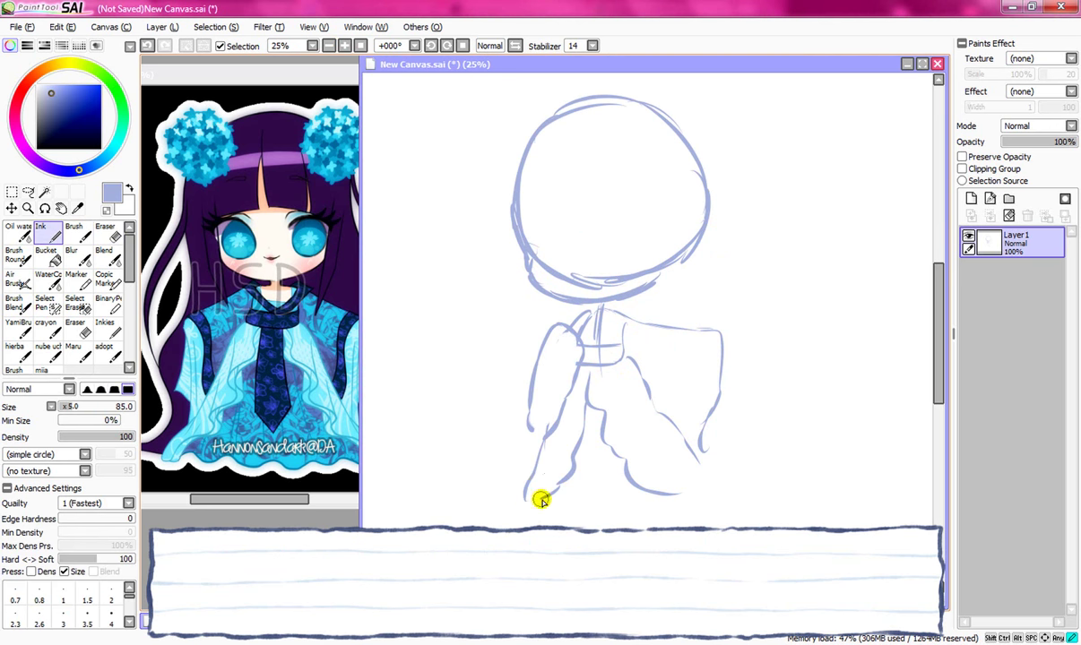
mouse_move(535, 435)
left_mouse_down()
mouse_move(515, 489)
mouse_move(596, 499)
mouse_move(628, 486)
left_mouse_up()
mouse_move(582, 365)
left_mouse_down()
mouse_move(580, 430)
mouse_move(590, 455)
left_mouse_up()
mouse_move(603, 369)
left_mouse_down()
mouse_move(593, 453)
mouse_move(591, 404)
left_mouse_up()
Step: Erase the old circle line above the chin and draw a curved vertical guide down the face
left_click(109, 234)
left_click_drag(540, 256, 659, 267)
left_click(48, 234)
left_click_drag(574, 187, 576, 295)
Step: Add a new layer and sketch two simple upright eyes and a small smiling mouth on it
left_click_drag(939, 345, 941, 330)
left_click(971, 199)
scroll(627, 260, "up", 1)
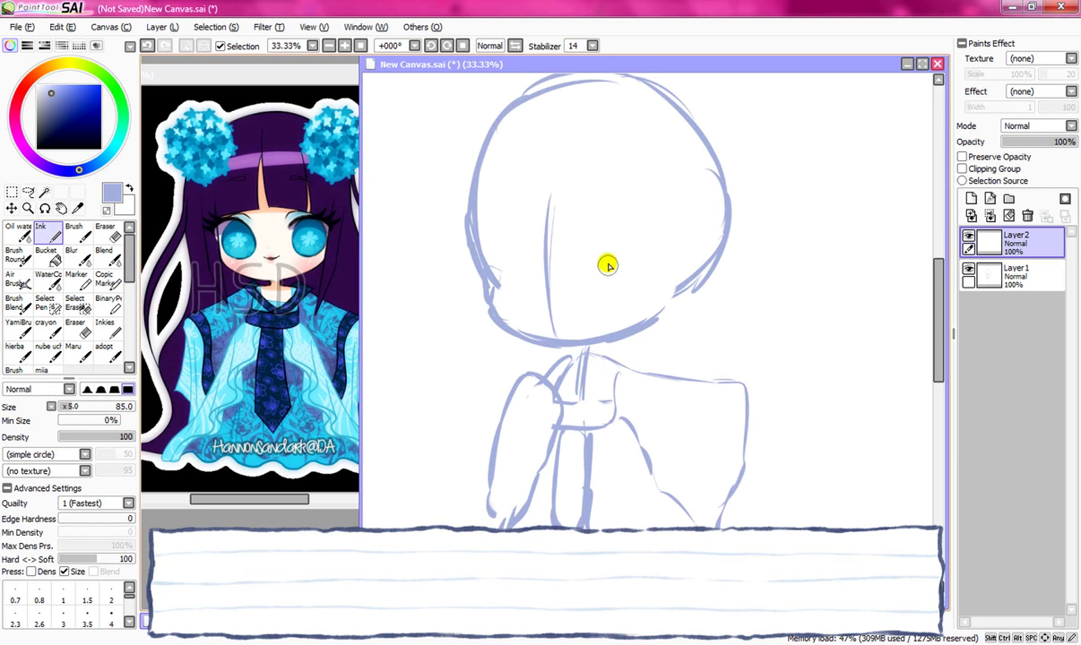
left_click_drag(608, 251, 607, 282)
mouse_move(523, 249)
left_mouse_down()
mouse_move(522, 281)
mouse_move(571, 309)
left_mouse_up()
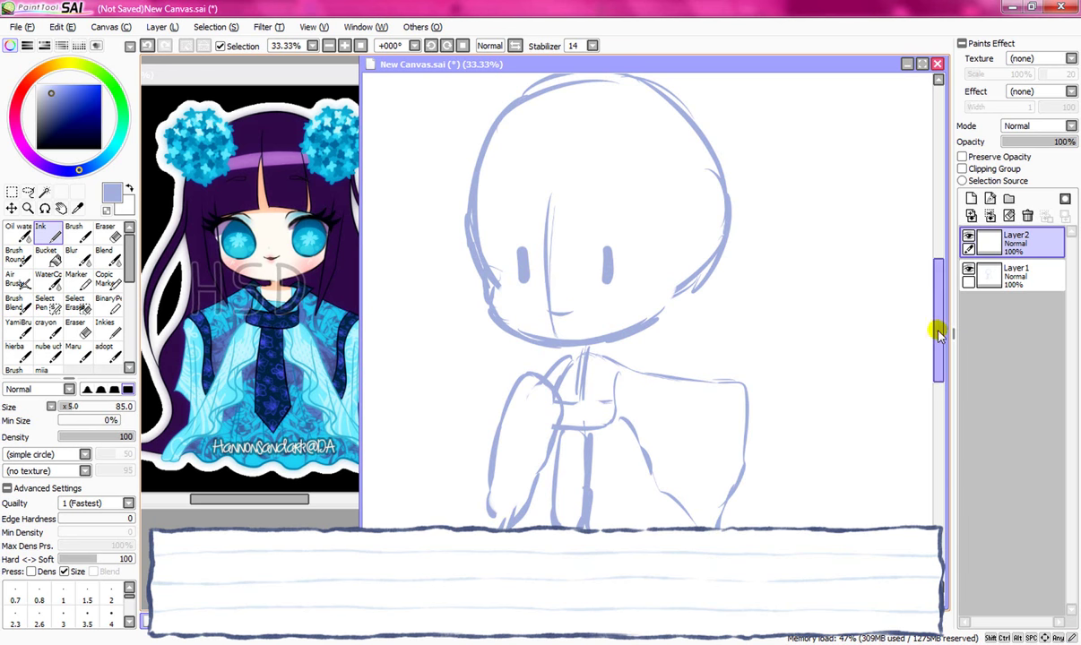
Step: Sketch the outer hair contour, the two scalloped flower buns and the straight fringe with its parting strands
left_click_drag(938, 336, 938, 324)
mouse_move(578, 119)
left_mouse_down()
mouse_move(540, 130)
mouse_move(459, 261)
left_mouse_up()
mouse_move(720, 123)
left_mouse_down()
mouse_move(732, 222)
mouse_move(679, 151)
left_mouse_up()
left_click_drag(764, 209, 725, 227)
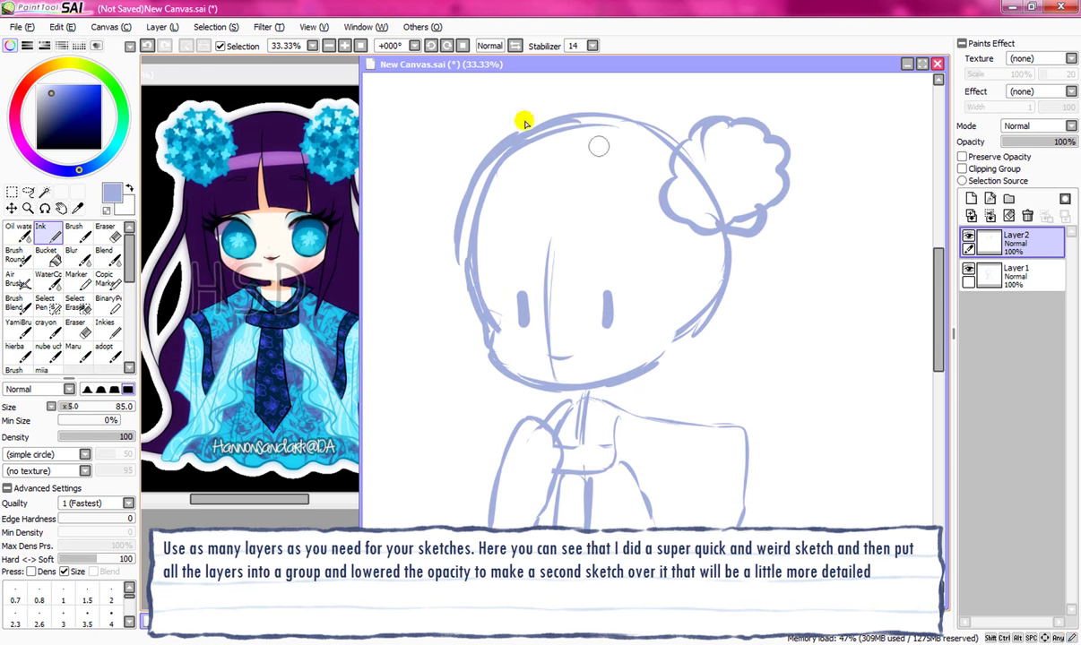
mouse_move(524, 123)
left_mouse_down()
mouse_move(452, 235)
mouse_move(560, 255)
mouse_move(628, 254)
left_mouse_up()
left_click_drag(647, 207, 646, 358)
left_click_drag(519, 190, 507, 255)
left_click_drag(595, 198, 579, 255)
Step: On Layer1, erase the head guide lines that overlap the hair and the flower buns
left_click(968, 268)
left_click(968, 268)
left_click(1022, 274)
key("e")
left_click_drag(471, 240, 574, 133)
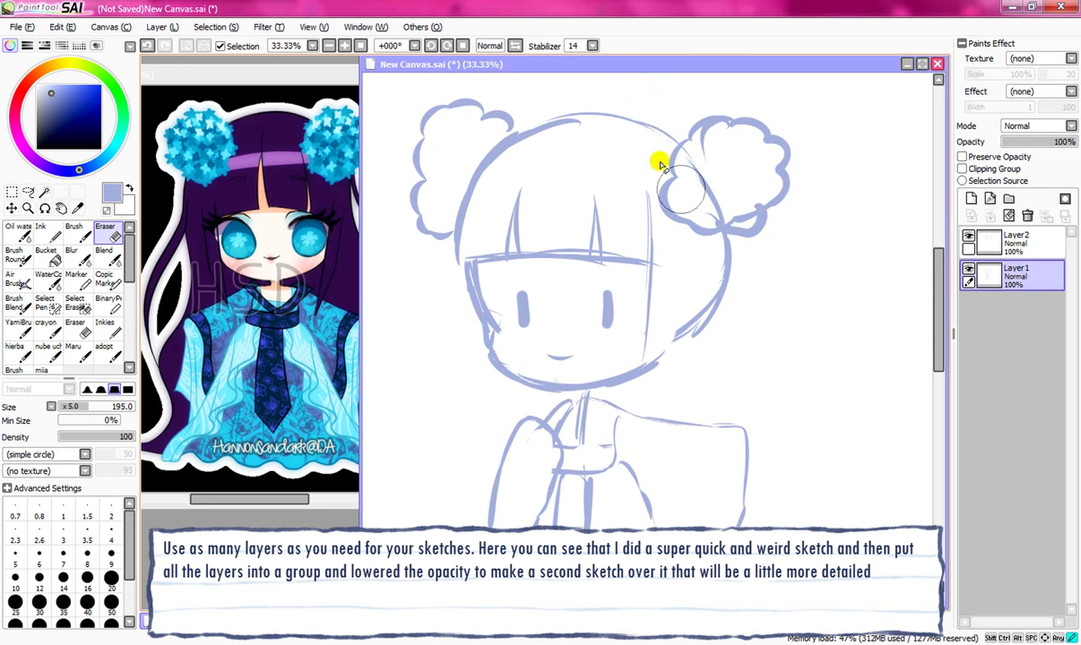
left_click_drag(683, 163, 692, 333)
Step: On Layer2, sketch the long flowing pigtails and the side locks framing the face with the Ink brush
left_click(1011, 247)
scroll(888, 269, "down", 1)
left_click_drag(939, 309, 939, 318)
key("n")
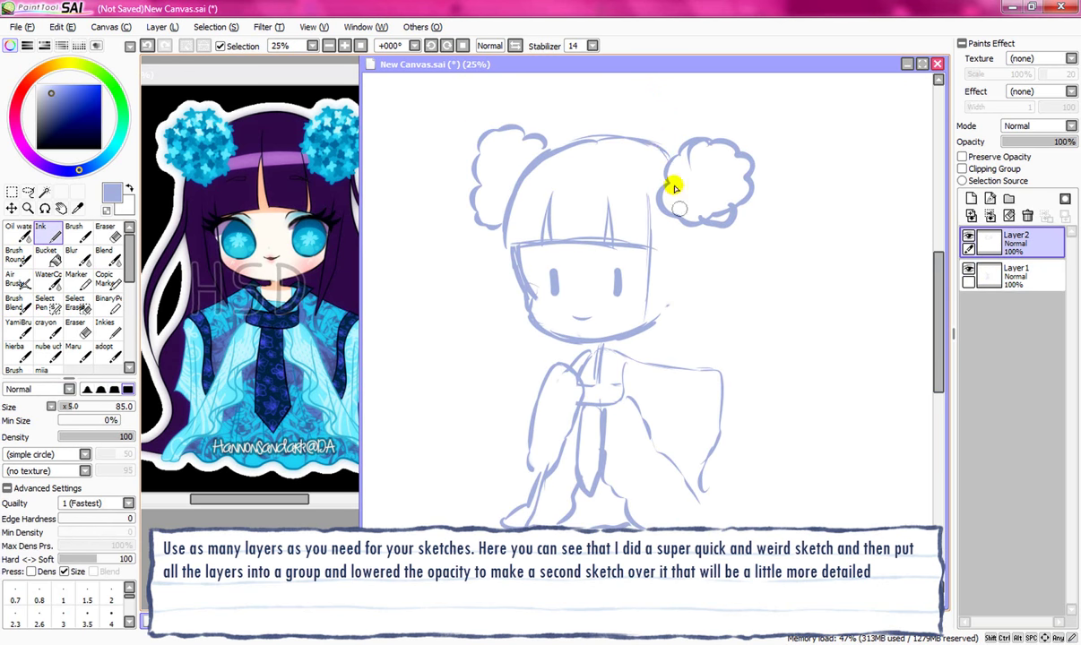
left_click_drag(657, 144, 678, 169)
left_click_drag(692, 227, 699, 337)
left_click_drag(508, 250, 455, 481)
left_click_drag(502, 317, 479, 471)
mouse_move(696, 256)
left_mouse_down()
mouse_move(776, 404)
mouse_move(777, 495)
left_mouse_up()
left_click_drag(783, 466, 764, 491)
left_click_drag(666, 283, 631, 382)
left_click_drag(516, 254, 538, 377)
left_click_drag(531, 312, 540, 364)
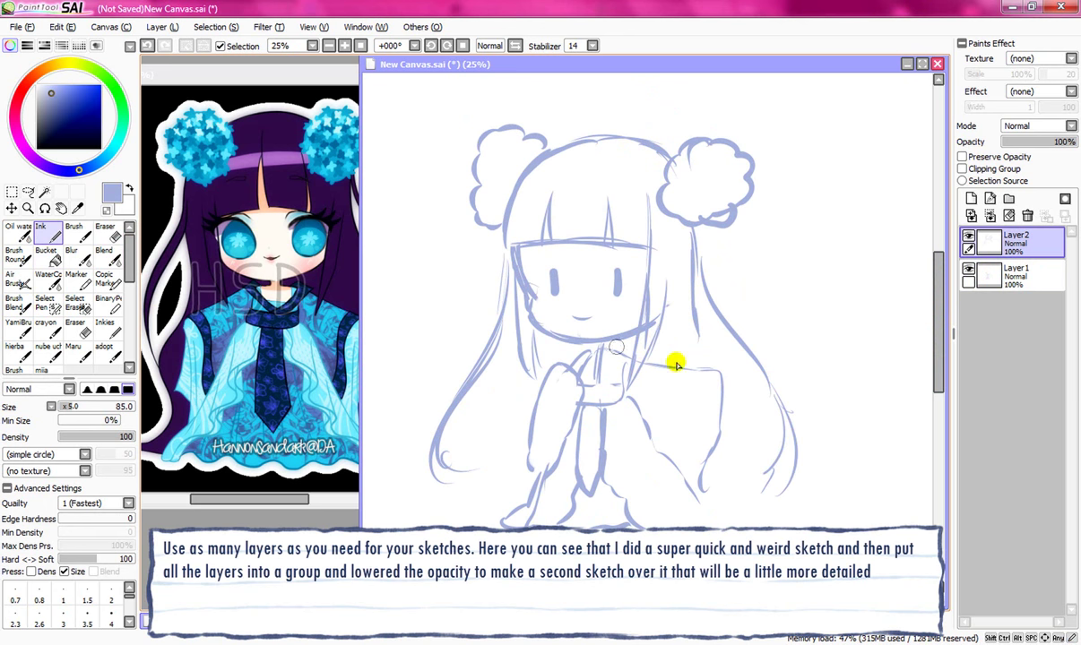
Step: Group the two rough sketch layers into a new layer set and lower the set's opacity
left_click_drag(938, 381, 939, 396)
scroll(897, 359, "up", 1)
left_click(1009, 199)
left_click_drag(1022, 277, 1018, 243)
left_click_drag(1020, 307, 1018, 244)
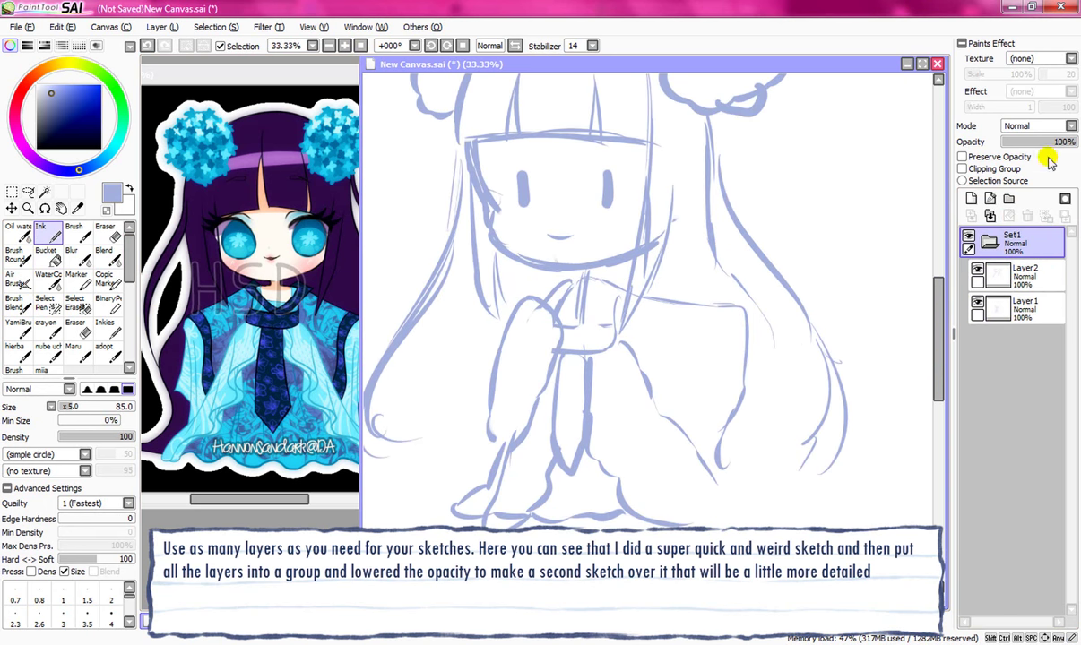
left_click_drag(1058, 141, 1035, 142)
left_click(993, 240)
Step: Add a layer above the set for an Ink sketch at size 35, and fade the set to 26% opacity
left_click(972, 199)
left_click_drag(939, 332, 939, 311)
left_click(65, 407)
left_click_drag(473, 231, 494, 297)
left_click(1047, 278)
left_click_drag(1034, 141, 1020, 141)
Step: Redraw the jawline, both upright eyes and the small smile on Layer3 over the faded rough sketch
left_click(1018, 245)
scroll(647, 332, "up", 1)
mouse_move(412, 285)
left_mouse_down()
mouse_move(444, 349)
mouse_move(572, 360)
left_mouse_up()
key("ctrl+z")
mouse_move(440, 344)
left_mouse_down()
mouse_move(545, 363)
mouse_move(641, 333)
left_mouse_up()
left_click_drag(584, 267, 589, 221)
left_click_drag(461, 220, 462, 267)
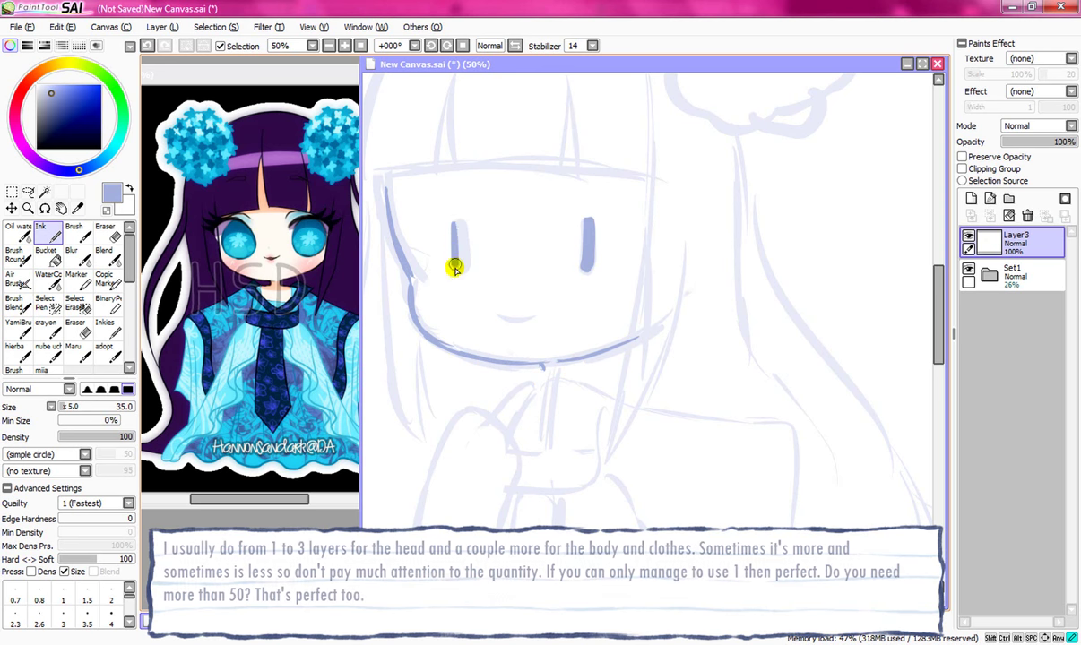
left_click_drag(498, 315, 536, 314)
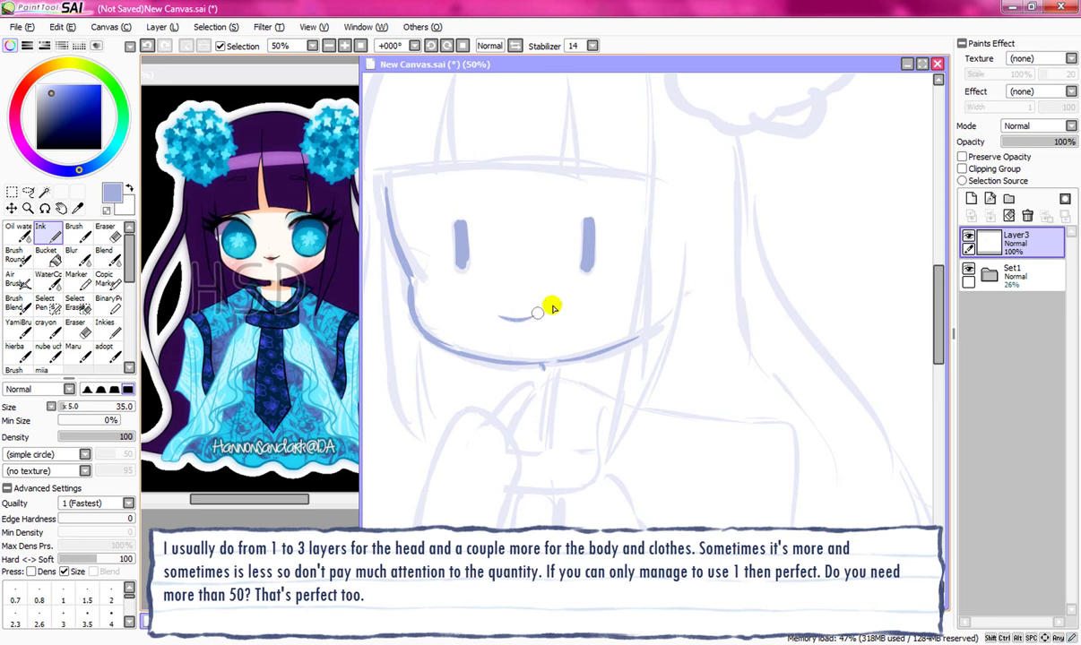
Step: Redraw the rounded top of the hair and the straight fringe with its strand gaps on Layer3
left_click_drag(938, 313, 938, 282)
left_click_drag(618, 603, 605, 603)
mouse_move(422, 328)
left_mouse_down()
mouse_move(526, 140)
mouse_move(659, 121)
mouse_move(739, 154)
left_mouse_up()
scroll(478, 218, "down", 2)
mouse_move(446, 205)
left_mouse_down()
mouse_move(420, 241)
mouse_move(451, 246)
mouse_move(499, 222)
mouse_move(571, 244)
mouse_move(645, 241)
mouse_move(627, 264)
left_mouse_up()
Step: Lasso the hair crown and fringe, shift them slightly downward and clear the selection
left_click(329, 46)
left_click(329, 45)
left_click(28, 192)
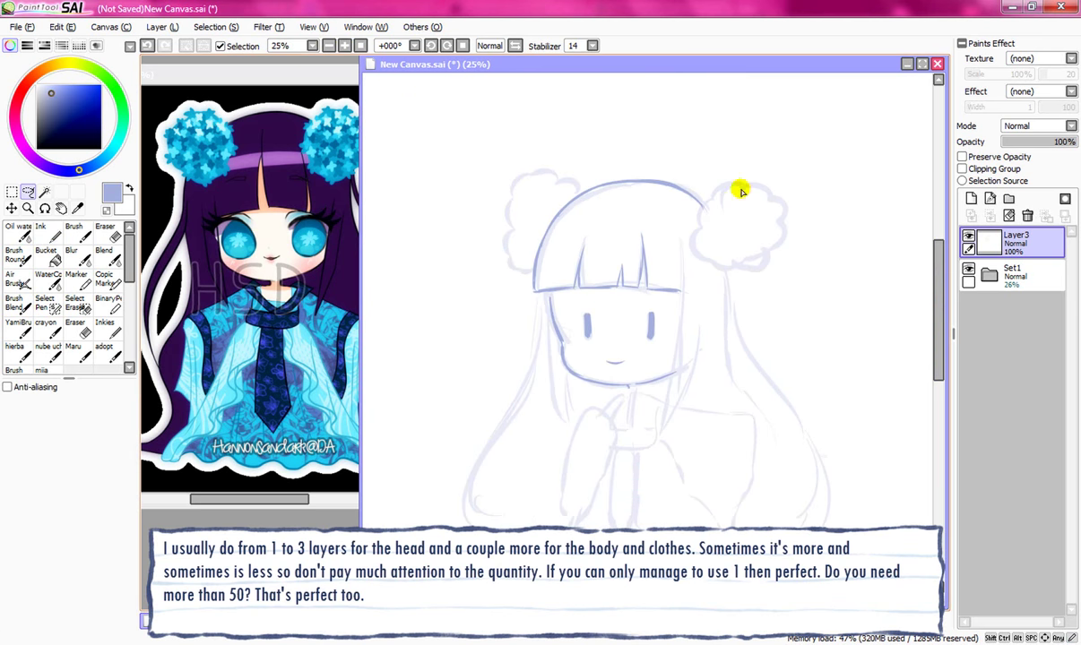
mouse_move(740, 189)
left_mouse_down()
mouse_move(592, 294)
mouse_move(732, 202)
left_mouse_up()
left_click_drag(658, 199, 659, 205)
key("ctrl+d")
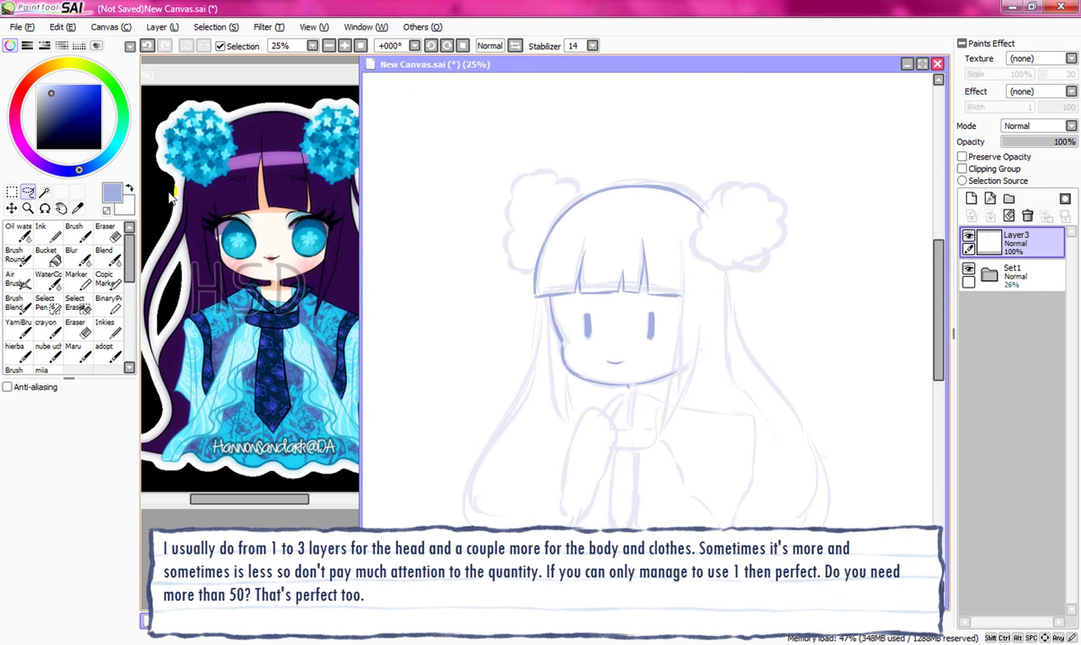
Step: Draw the straight, pointed hair locks on both sides of the face with the Ink brush
left_click(47, 233)
left_click(345, 45)
left_click_drag(938, 338, 939, 347)
mouse_move(686, 152)
left_mouse_down()
mouse_move(697, 243)
mouse_move(663, 425)
left_mouse_up()
key("ctrl+z")
mouse_move(664, 425)
left_mouse_down()
mouse_move(702, 360)
mouse_move(718, 256)
left_mouse_up()
scroll(789, 253, "down", 2)
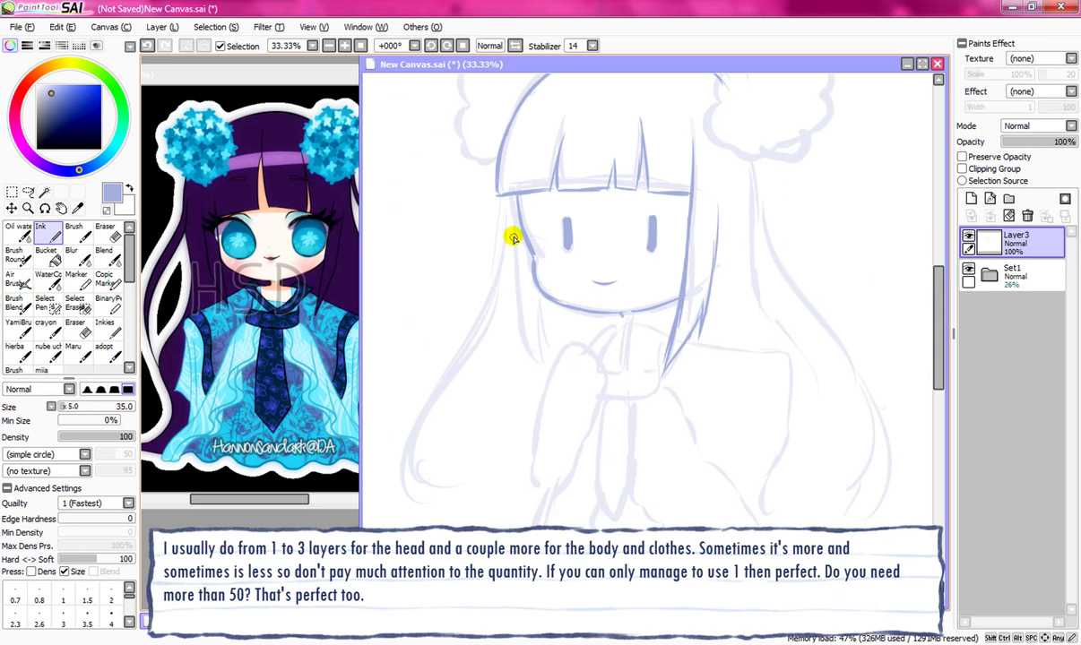
mouse_move(511, 235)
left_mouse_down()
mouse_move(504, 253)
mouse_move(538, 312)
left_mouse_up()
Step: Add a new layer for the clothes and sketch the crossed kimono collar and the waist sash
left_click_drag(938, 330, 938, 345)
left_click(345, 46)
left_click(970, 198)
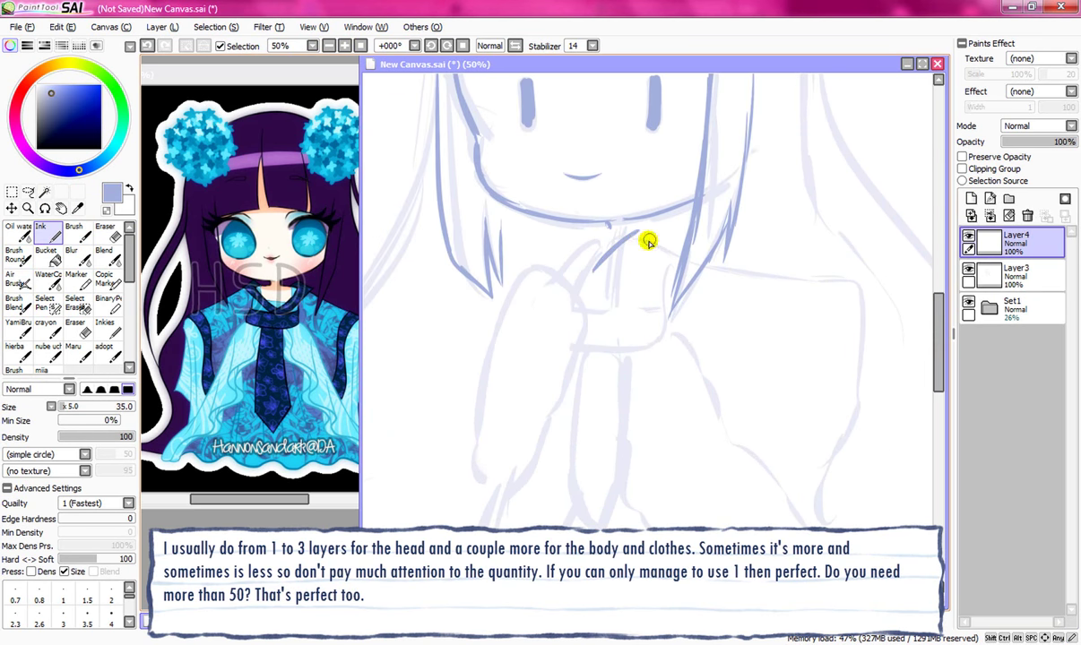
left_click_drag(639, 231, 659, 237)
mouse_move(658, 237)
left_mouse_down()
mouse_move(586, 292)
mouse_move(642, 297)
mouse_move(664, 335)
left_mouse_up()
left_click_drag(579, 342, 663, 337)
Step: Sketch the draped kimono sleeve on the viewer's left with its wavy opening and inner folds
left_click_drag(938, 374, 938, 385)
mouse_move(531, 242)
left_mouse_down()
mouse_move(573, 237)
mouse_move(479, 431)
left_mouse_up()
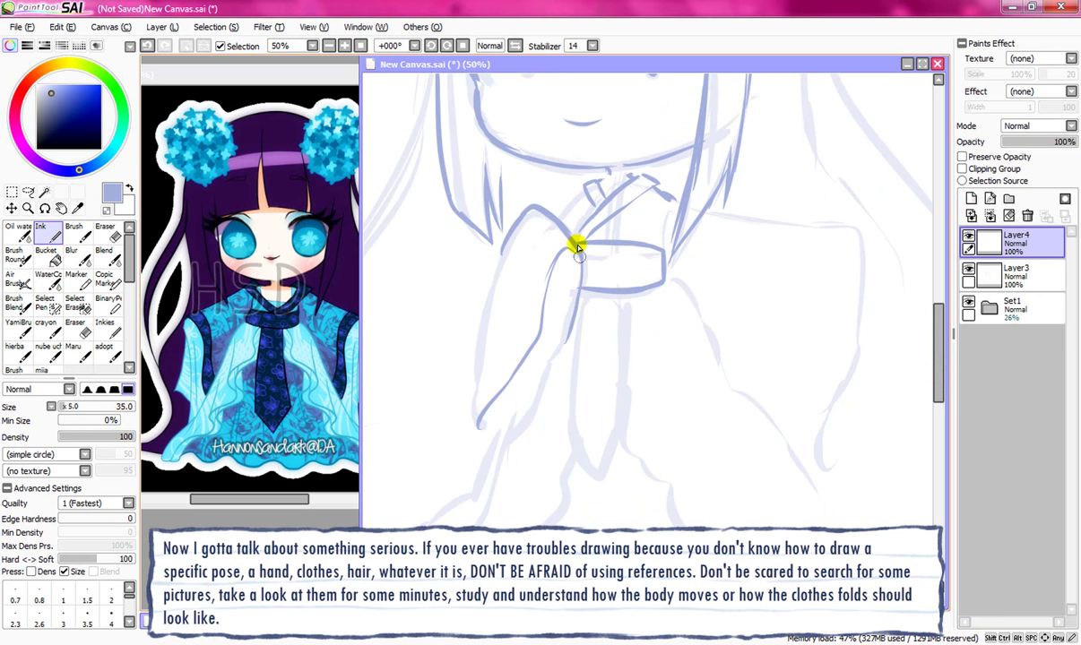
mouse_move(578, 249)
left_mouse_down()
mouse_move(490, 369)
mouse_move(480, 426)
left_mouse_up()
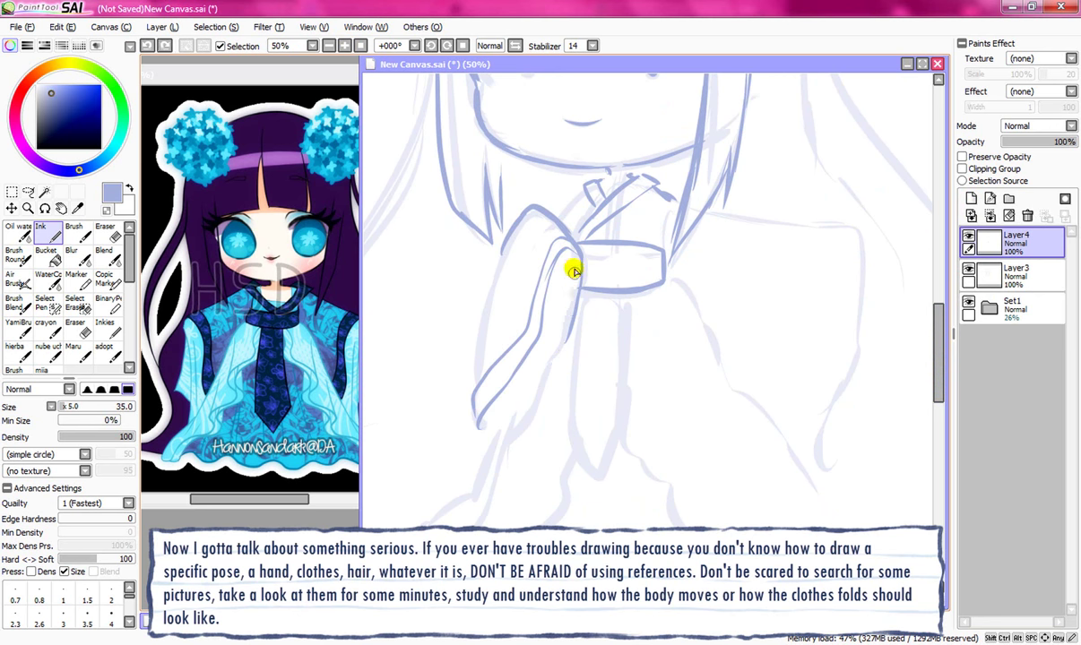
mouse_move(572, 268)
left_mouse_down()
mouse_move(567, 336)
mouse_move(537, 389)
mouse_move(487, 413)
left_mouse_up()
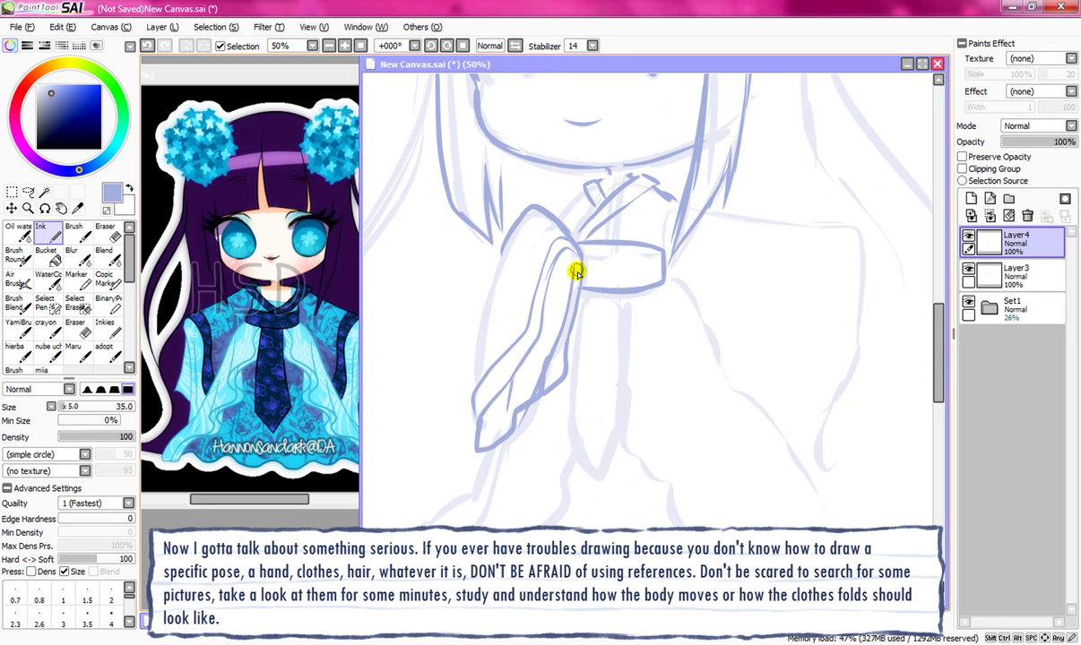
mouse_move(517, 243)
left_mouse_down()
mouse_move(514, 319)
mouse_move(475, 387)
left_mouse_up()
left_click_drag(521, 274, 522, 306)
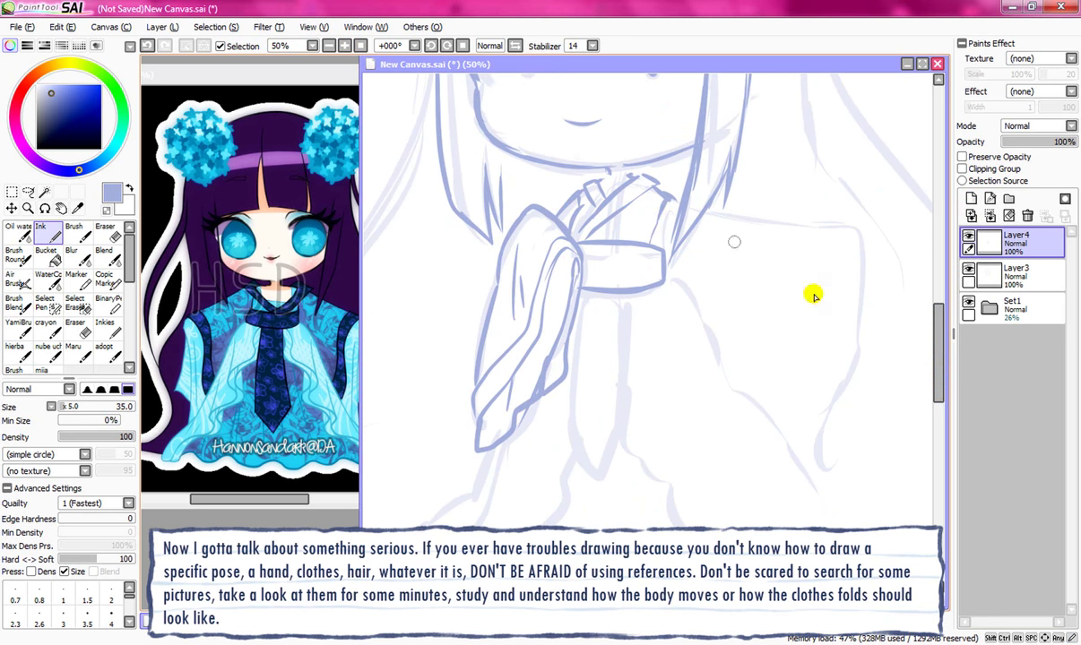
Step: Sketch the pointed sash end hanging from the waist and the flowing skirt panels with folds on both sides
scroll(813, 296, "down", 1)
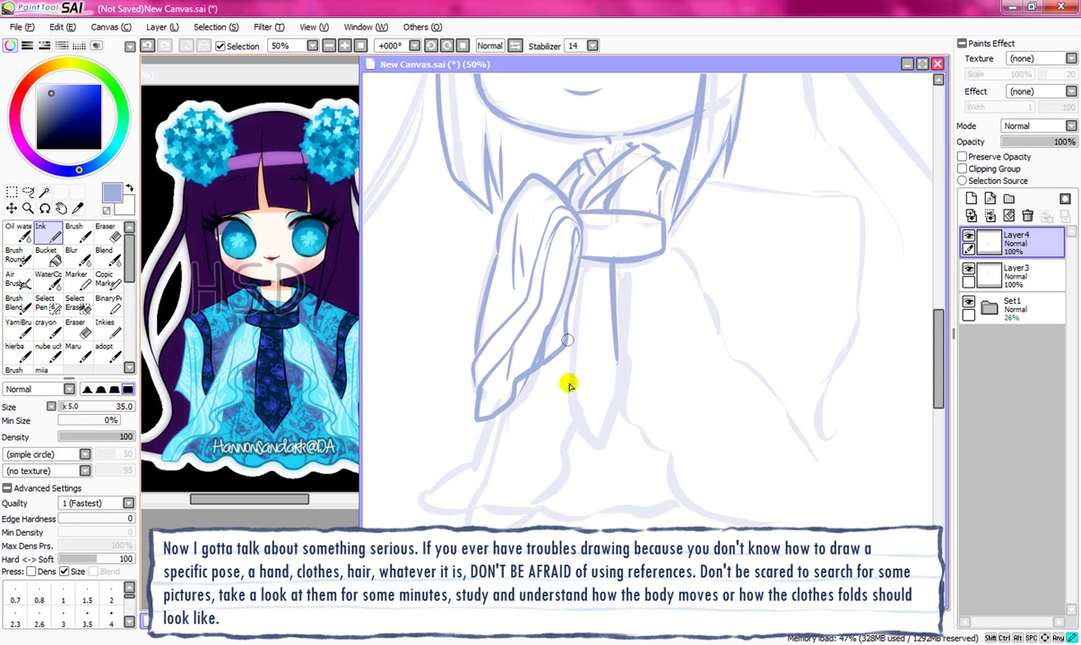
mouse_move(567, 261)
left_mouse_down()
mouse_move(593, 438)
mouse_move(618, 394)
left_mouse_up()
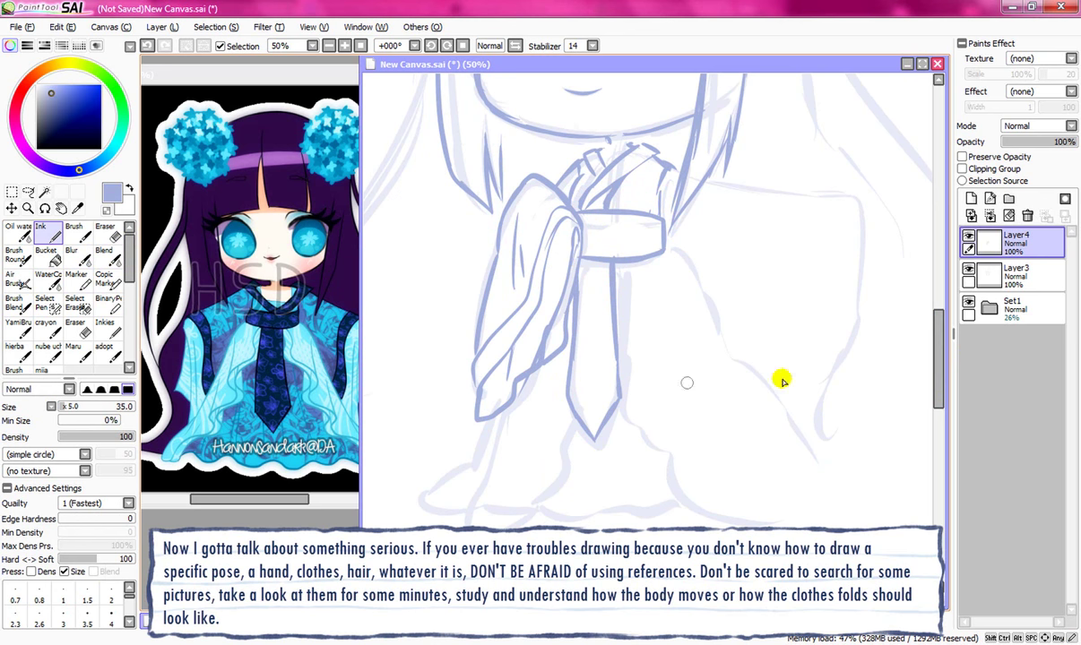
scroll(781, 381, "down", 1)
mouse_move(628, 316)
left_mouse_down()
mouse_move(656, 372)
mouse_move(722, 437)
left_mouse_up()
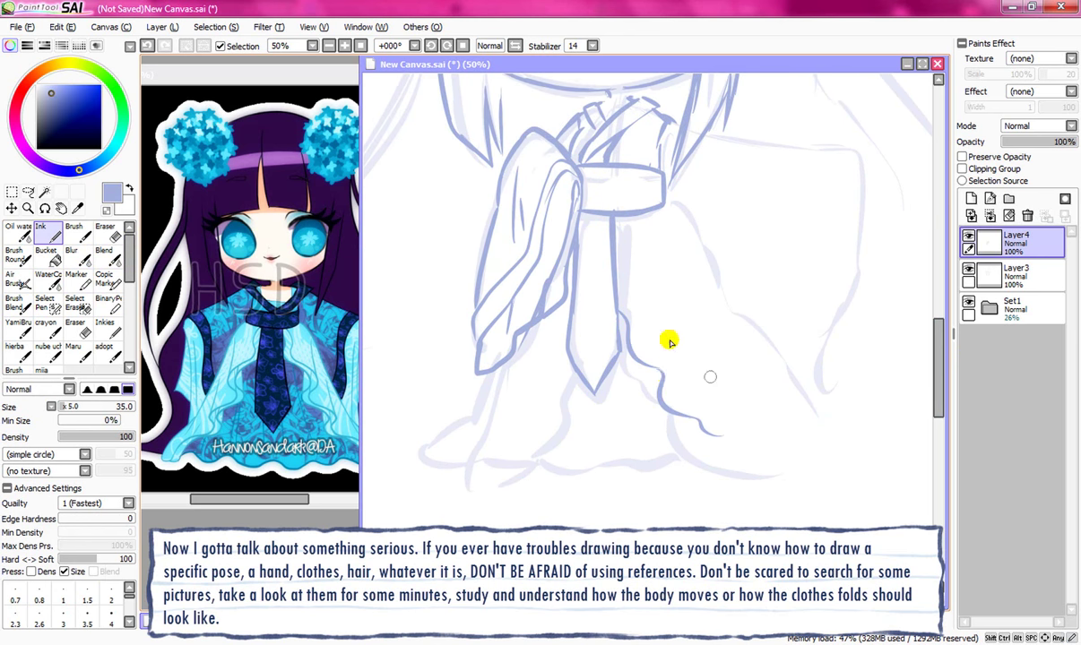
left_click_drag(639, 271, 665, 370)
mouse_move(635, 216)
left_mouse_down()
mouse_move(640, 276)
mouse_move(743, 432)
left_mouse_up()
mouse_move(665, 206)
left_mouse_down()
mouse_move(729, 313)
mouse_move(830, 429)
left_mouse_up()
mouse_move(668, 403)
left_mouse_down()
mouse_move(736, 448)
mouse_move(849, 451)
left_mouse_up()
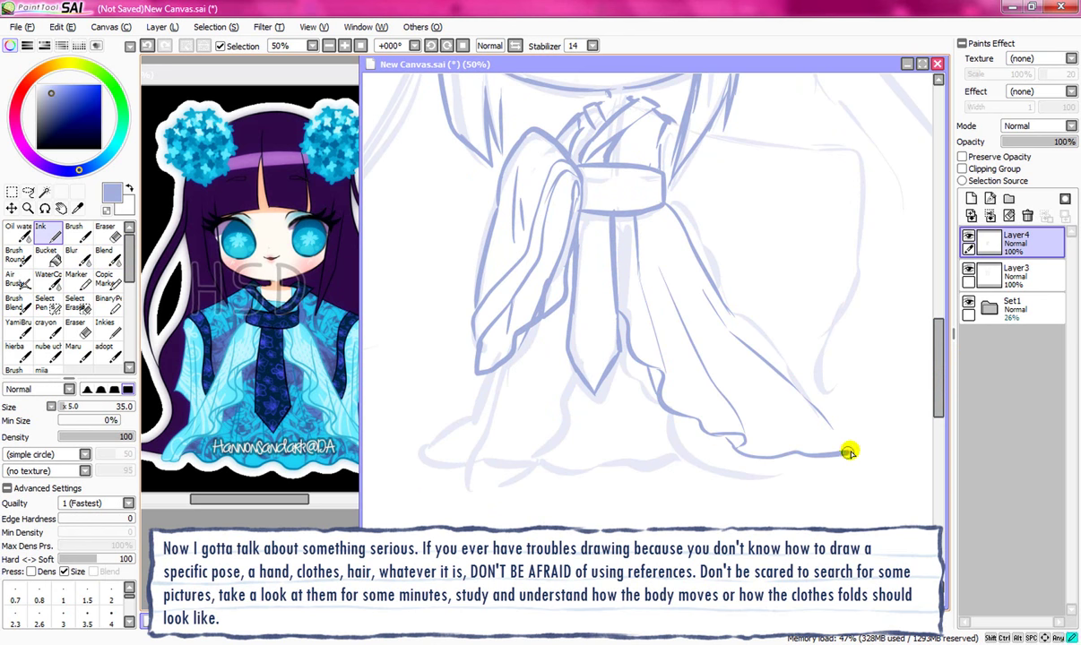
left_click_drag(817, 413, 852, 444)
left_click_drag(728, 313, 811, 388)
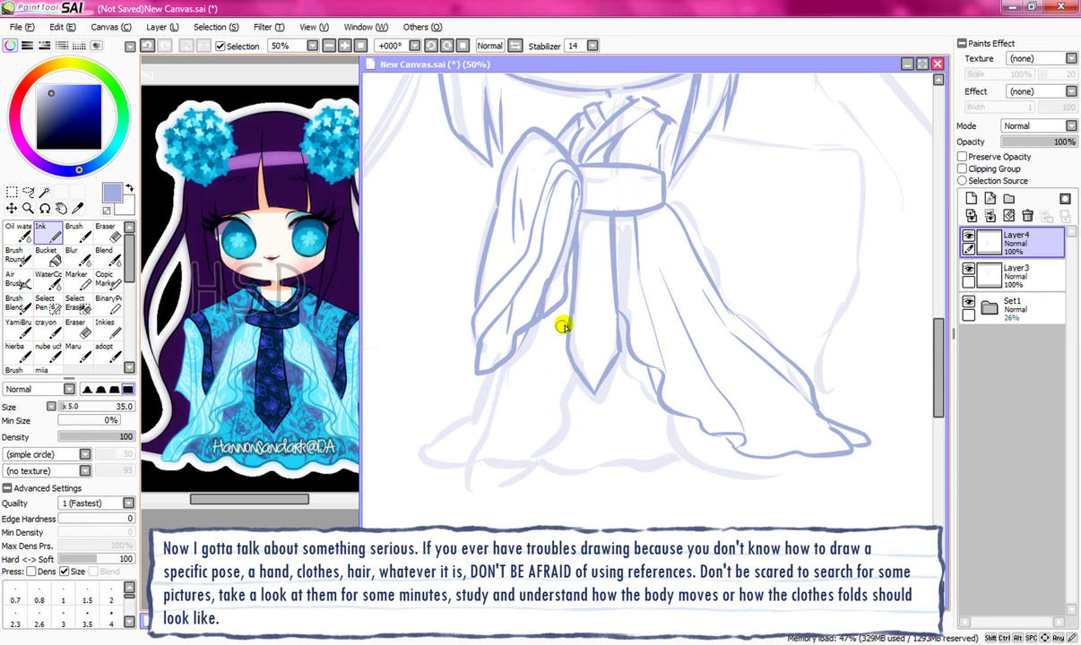
mouse_move(561, 326)
left_mouse_down()
mouse_move(509, 410)
mouse_move(415, 439)
left_mouse_up()
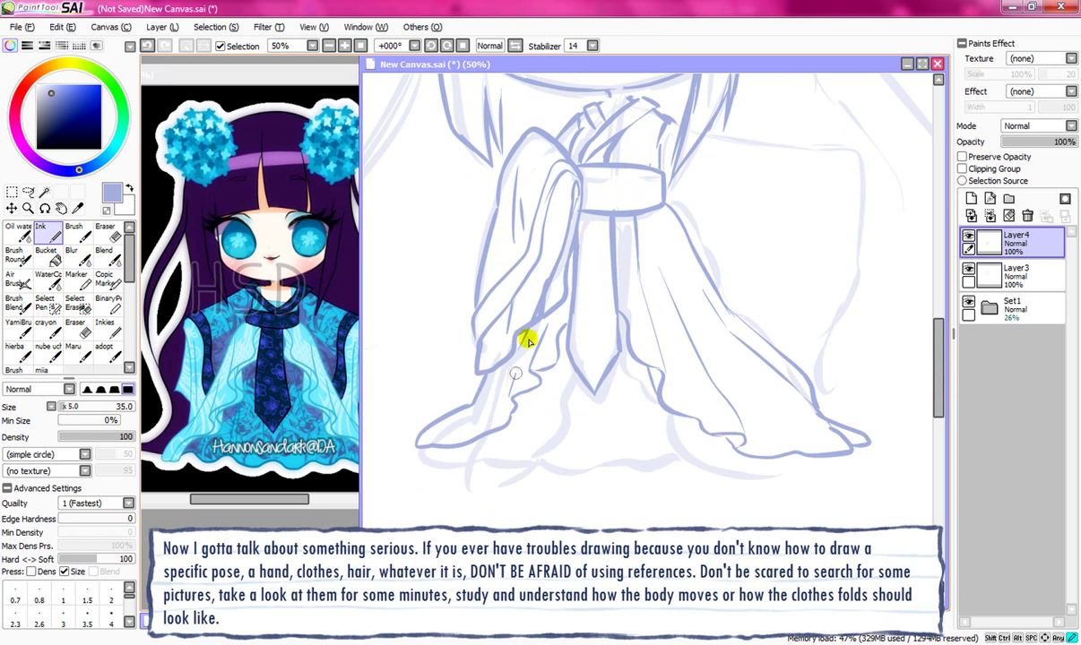
left_click_drag(527, 340, 532, 332)
Step: Sketch the wide kimono sleeve on the viewer's right with its trim and folds, and add the wavy underskirt hem
mouse_move(748, 226)
left_mouse_down()
mouse_move(741, 282)
mouse_move(678, 284)
left_mouse_up()
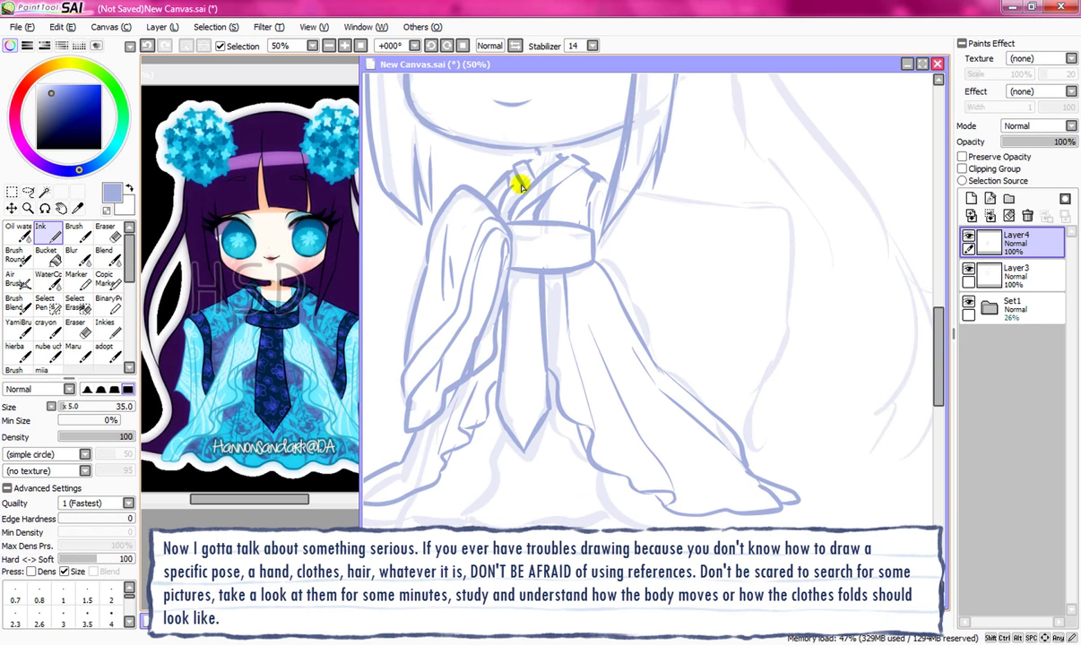
mouse_move(634, 190)
left_mouse_down()
mouse_move(745, 201)
mouse_move(724, 419)
left_mouse_up()
mouse_move(726, 215)
left_mouse_down()
mouse_move(753, 208)
mouse_move(780, 285)
mouse_move(746, 242)
mouse_move(777, 294)
mouse_move(753, 248)
mouse_move(753, 374)
mouse_move(765, 386)
mouse_move(715, 369)
left_mouse_up()
left_click_drag(679, 302, 724, 357)
mouse_move(807, 450)
left_mouse_down()
mouse_move(941, 405)
mouse_move(914, 378)
left_mouse_up()
mouse_move(529, 421)
left_mouse_down()
mouse_move(576, 438)
mouse_move(604, 365)
left_mouse_up()
left_click_drag(602, 436, 774, 432)
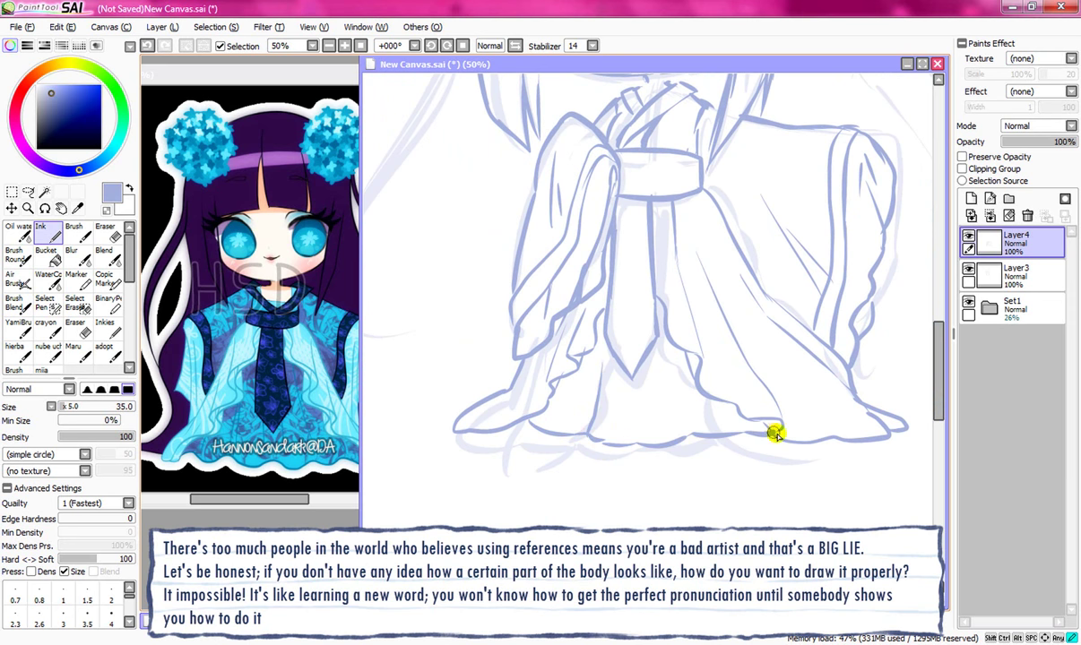
Step: Add a new layer above Layer3 and sketch the long wavy pigtail on the viewer's right
left_click(361, 45)
left_click(345, 46)
left_click(980, 275)
left_click(971, 215)
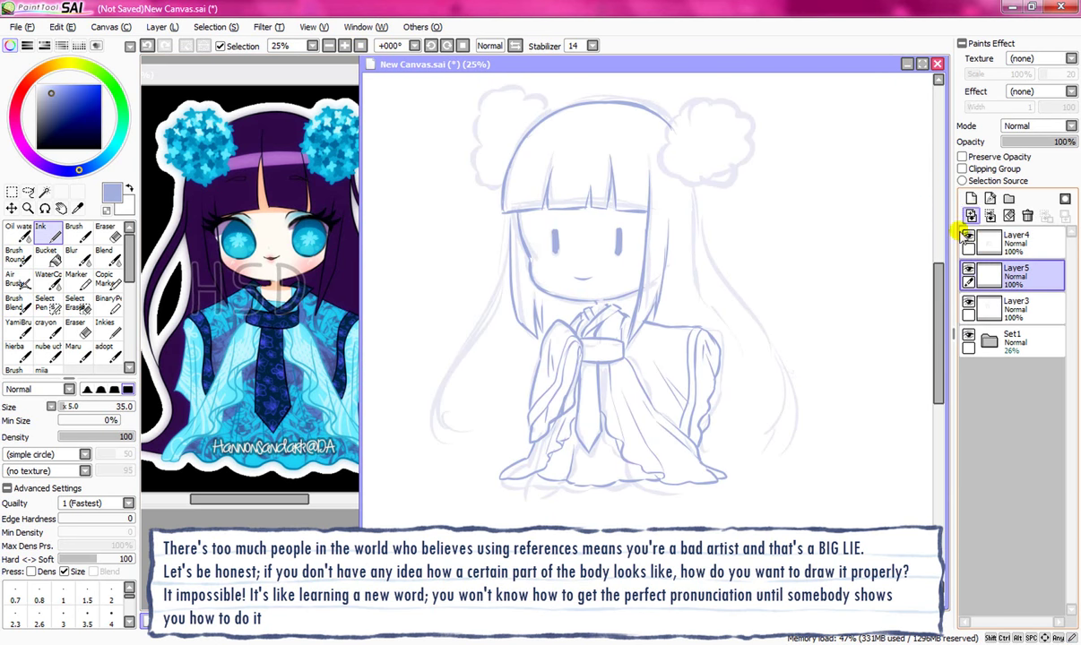
mouse_move(693, 179)
left_mouse_down()
mouse_move(708, 268)
mouse_move(802, 390)
left_mouse_up()
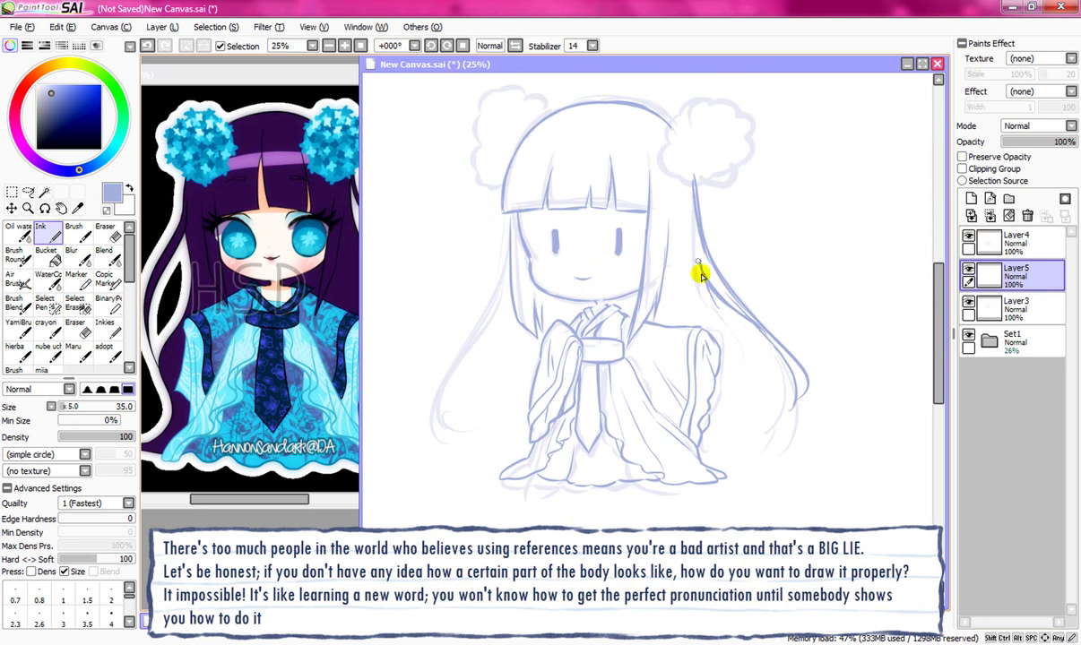
mouse_move(700, 269)
left_mouse_down()
mouse_move(803, 411)
mouse_move(772, 435)
left_mouse_up()
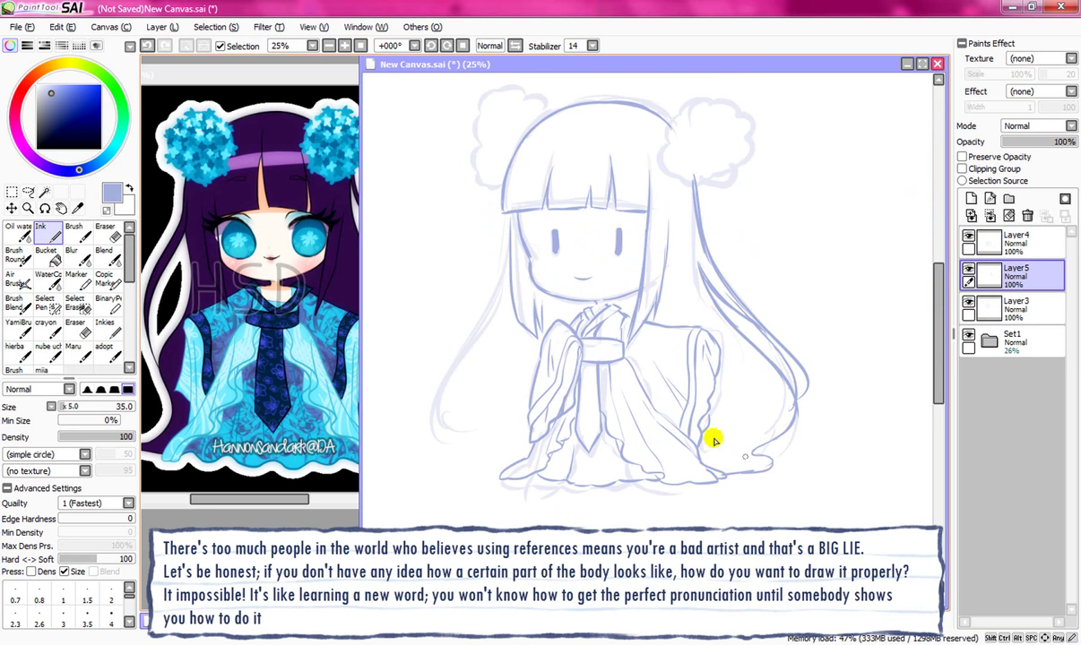
key("ctrl+z")
Step: Sketch the long curved pigtail on the viewer's left, redoing its first strokes
left_click_drag(506, 269, 431, 419)
key("ctrl+z")
left_click_drag(491, 315, 464, 443)
mouse_move(484, 330)
left_mouse_down()
mouse_move(458, 388)
mouse_move(492, 442)
left_mouse_up()
left_click_drag(506, 293, 469, 427)
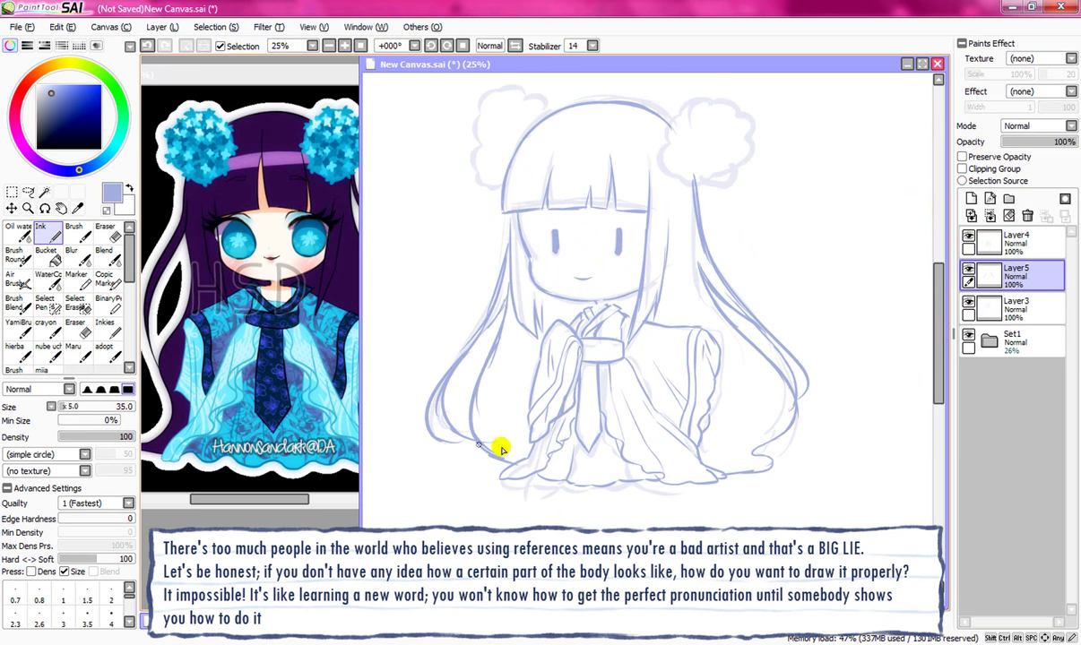
Step: Outline both flower buns with scalloped edges and add small petal curves inside them
left_click_drag(938, 332, 938, 301)
left_click(345, 46)
mouse_move(704, 163)
left_mouse_down()
mouse_move(678, 222)
mouse_move(713, 257)
left_mouse_up()
left_click_drag(698, 212, 724, 222)
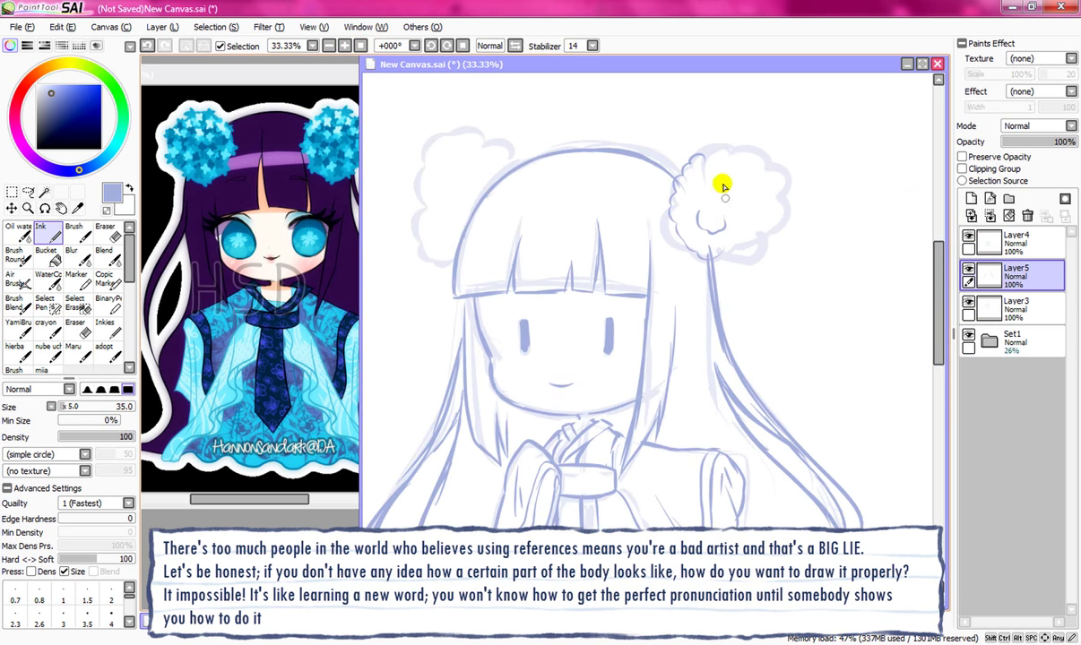
mouse_move(704, 160)
left_mouse_down()
mouse_move(760, 174)
mouse_move(714, 258)
left_mouse_up()
mouse_move(502, 169)
left_mouse_down()
mouse_move(415, 236)
mouse_move(451, 259)
left_mouse_up()
left_click_drag(436, 211, 445, 217)
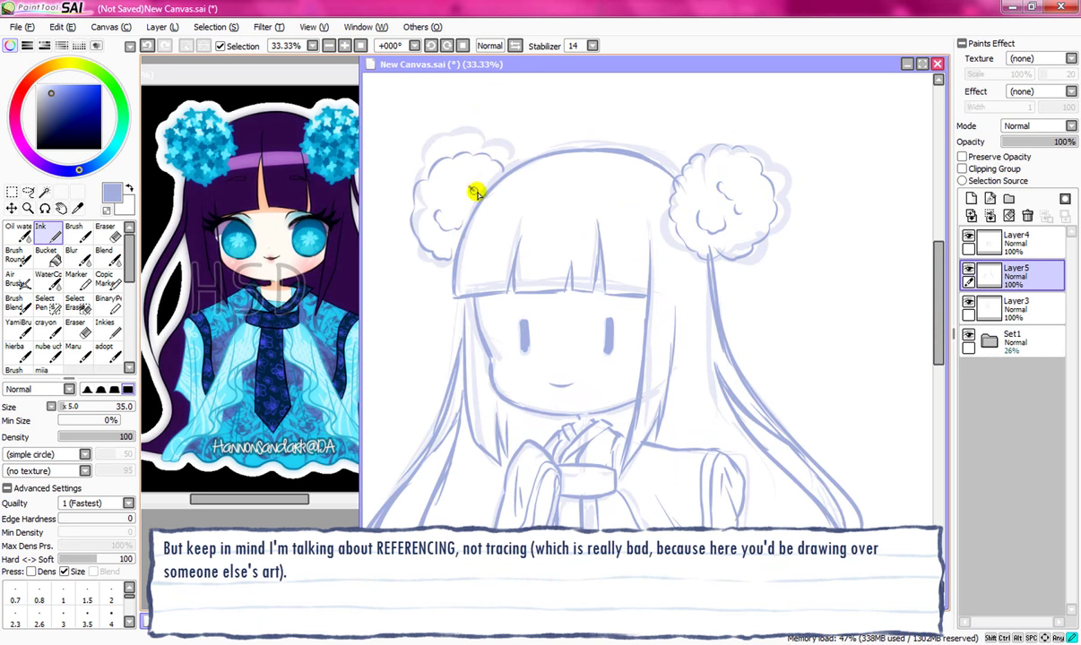
Step: Hide the rough sketch set and flip the canvas view horizontally to check the refined sketch
left_click(362, 46)
left_click(347, 46)
left_click_drag(941, 356, 942, 348)
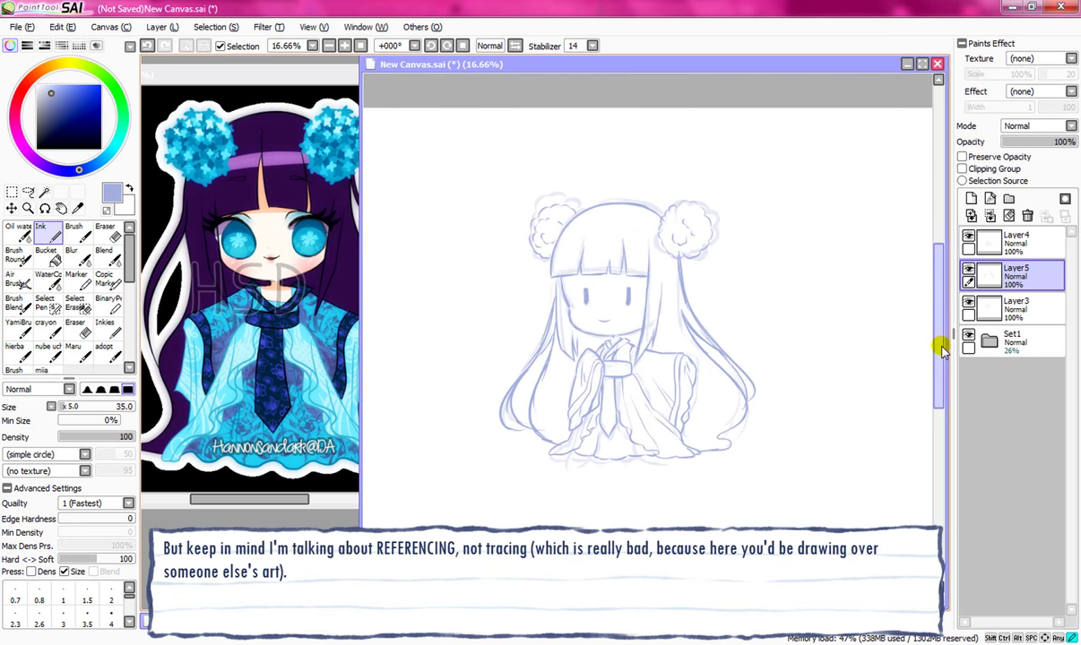
left_click(345, 45)
left_click(969, 335)
left_click(514, 46)
left_click(968, 270)
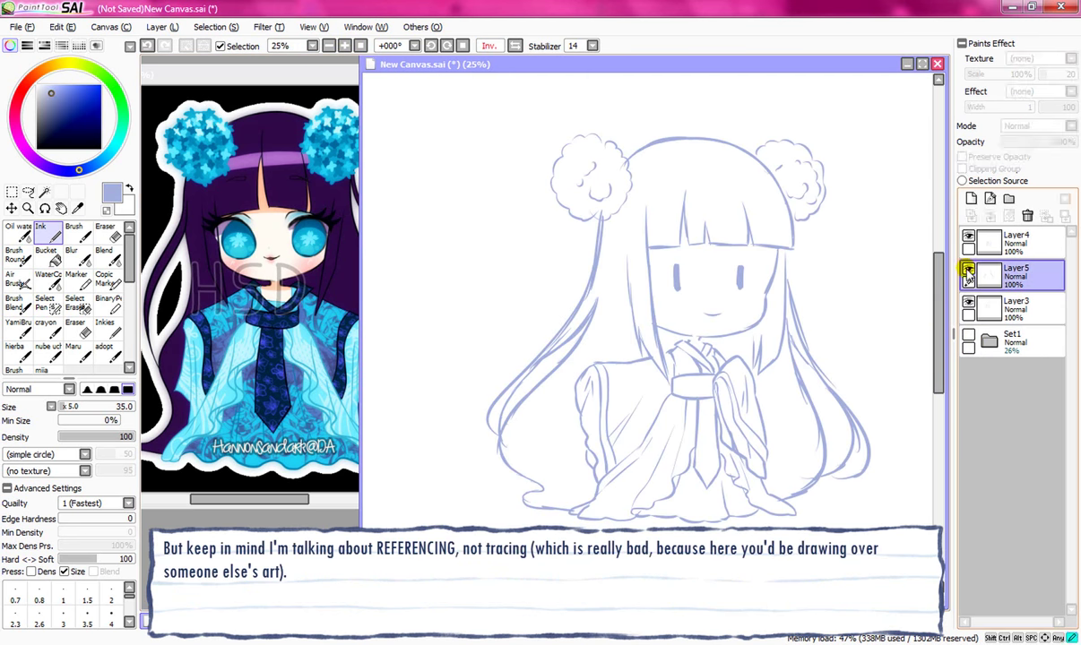
Step: Return the canvas view to its unflipped state and move Layer4, Layer5, Layer3 and Set1 into a new layer set
left_click(1009, 242)
key("h")
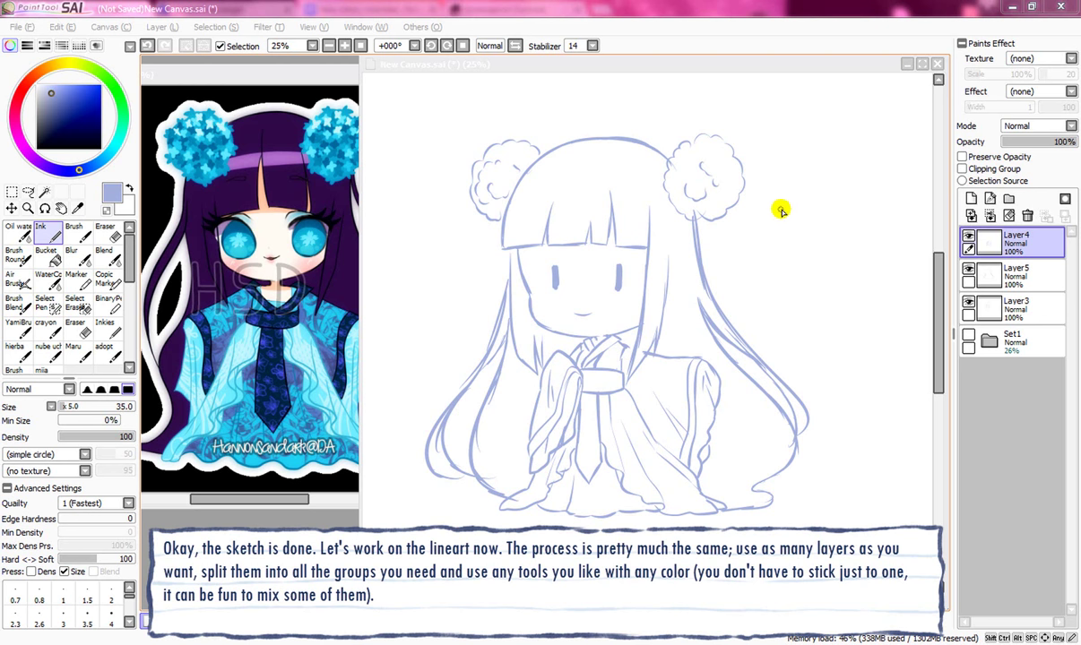
left_click(1008, 198)
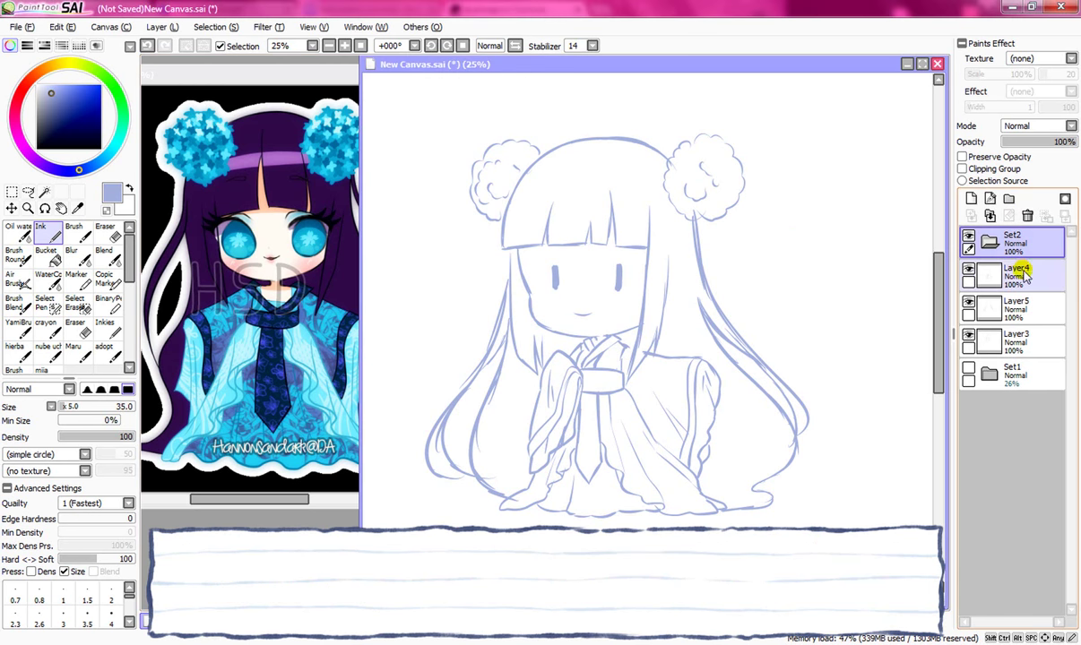
left_click_drag(977, 266, 1018, 286)
left_click_drag(1017, 335, 1015, 317)
left_click_drag(1018, 370, 1019, 349)
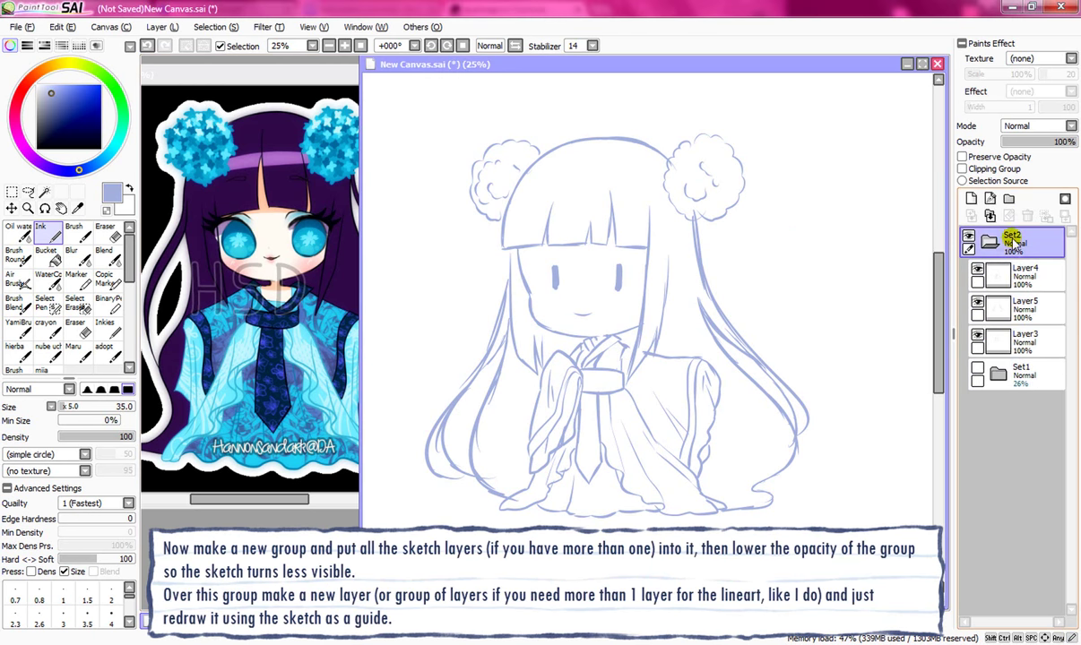
Step: Collapse the sketch set, lower its opacity to 35%, and create a set named lineart above it
left_click(989, 240)
left_click(1033, 141)
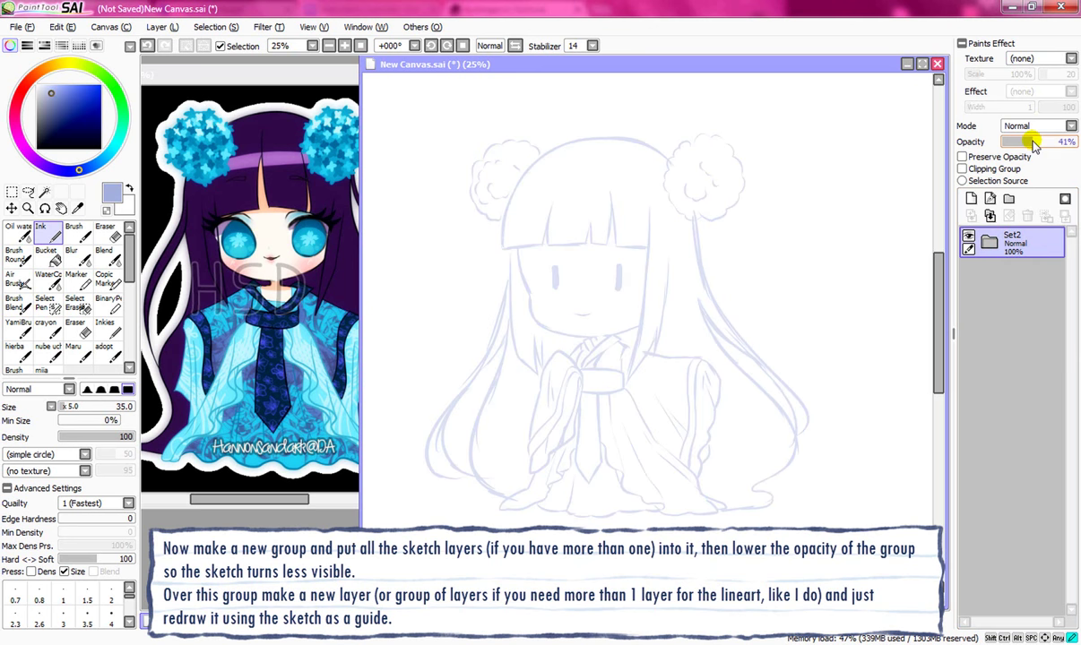
left_click(1008, 198)
type("lineart")
key("Return")
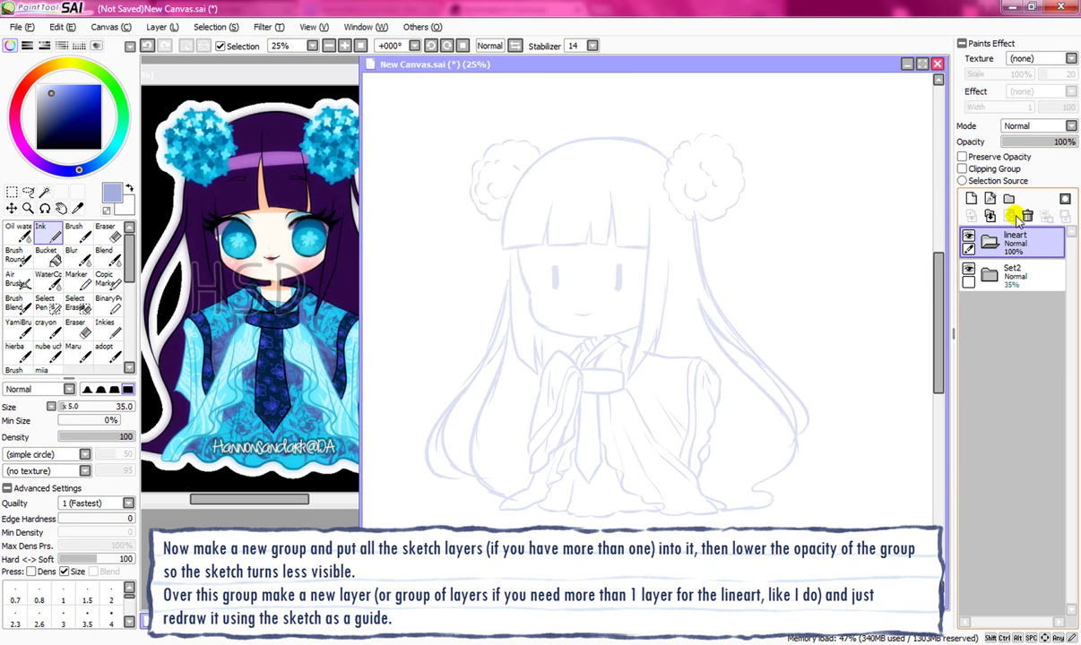
Step: Add a new layer inside the lineart set and prepare the black Brush at size 21
left_click(27, 208)
left_click(564, 274)
left_click(75, 231)
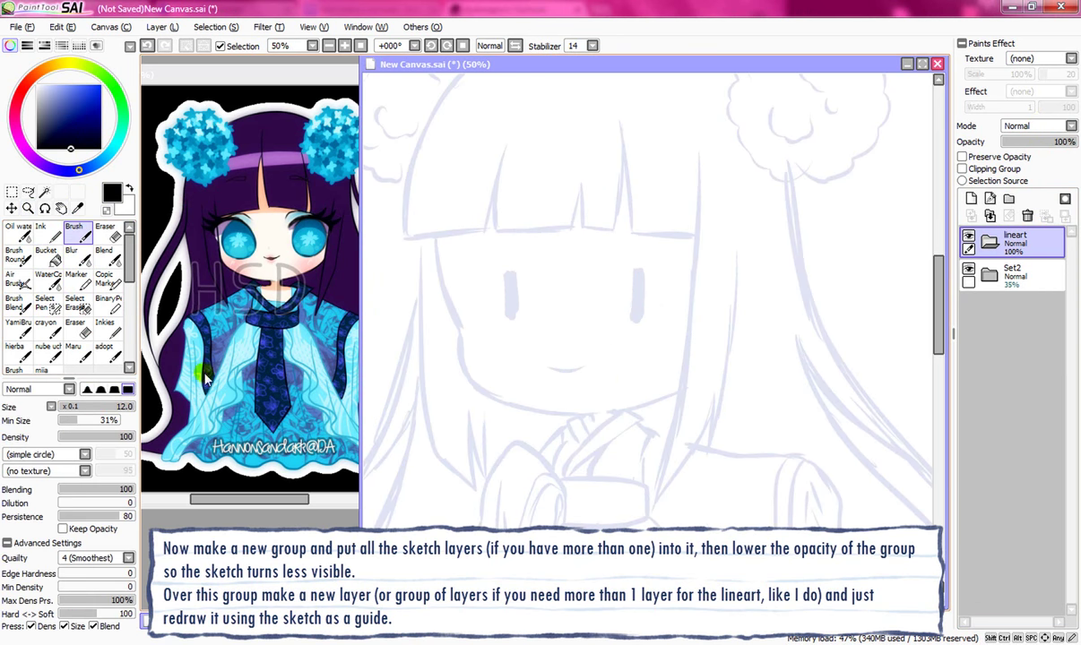
left_click(971, 199)
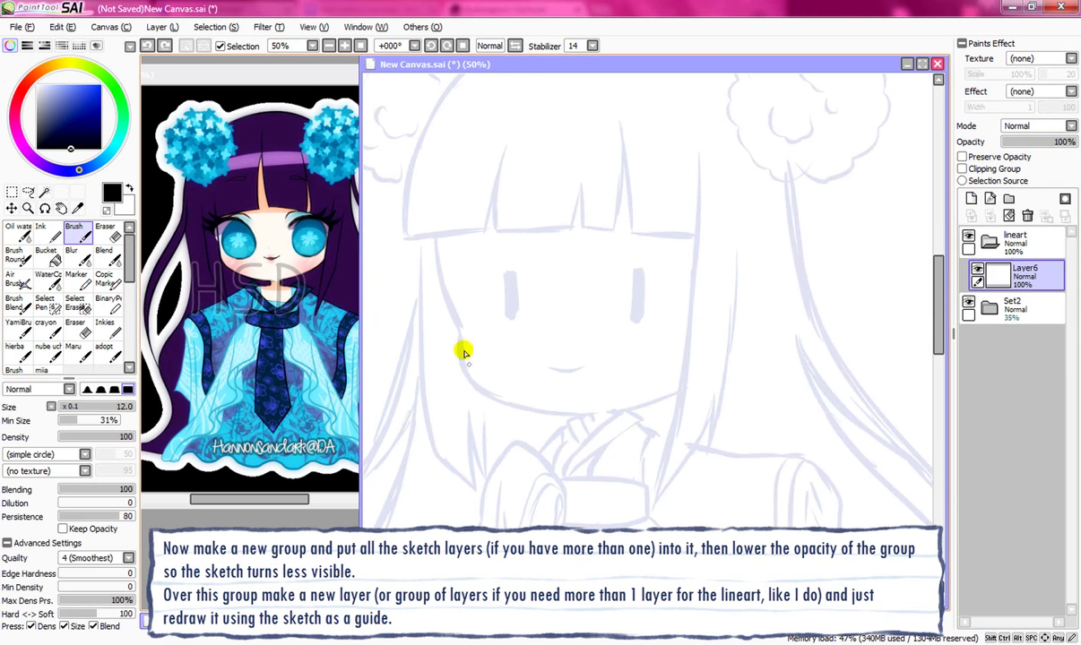
left_click(51, 407)
left_click(68, 438)
left_click(74, 407)
left_click_drag(478, 287, 534, 359)
key("ctrl+z")
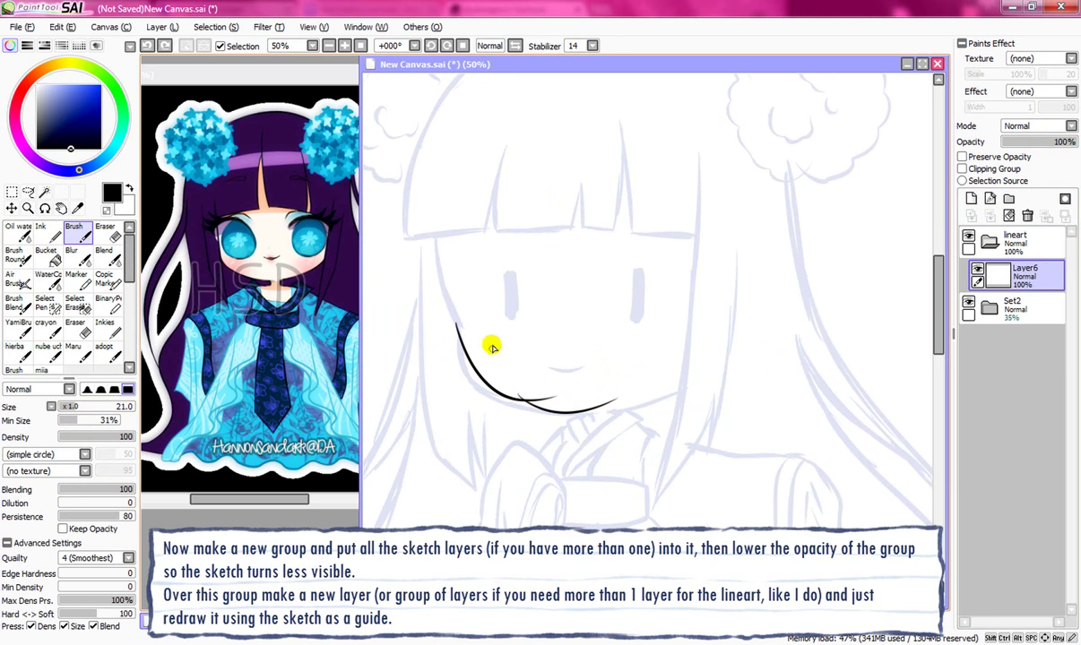
key("ctrl+z")
key("ctrl+z")
Step: Ink the face outline and cheek on the viewer's left in black, redoing the first stroke
left_click(44, 208)
left_click_drag(554, 207, 705, 181)
left_click(28, 193)
left_click(28, 208)
double_click(651, 224)
left_click(74, 231)
mouse_move(489, 363)
left_mouse_down()
mouse_move(545, 266)
mouse_move(560, 262)
left_mouse_up()
key("ctrl+z")
left_click_drag(627, 221, 779, 131)
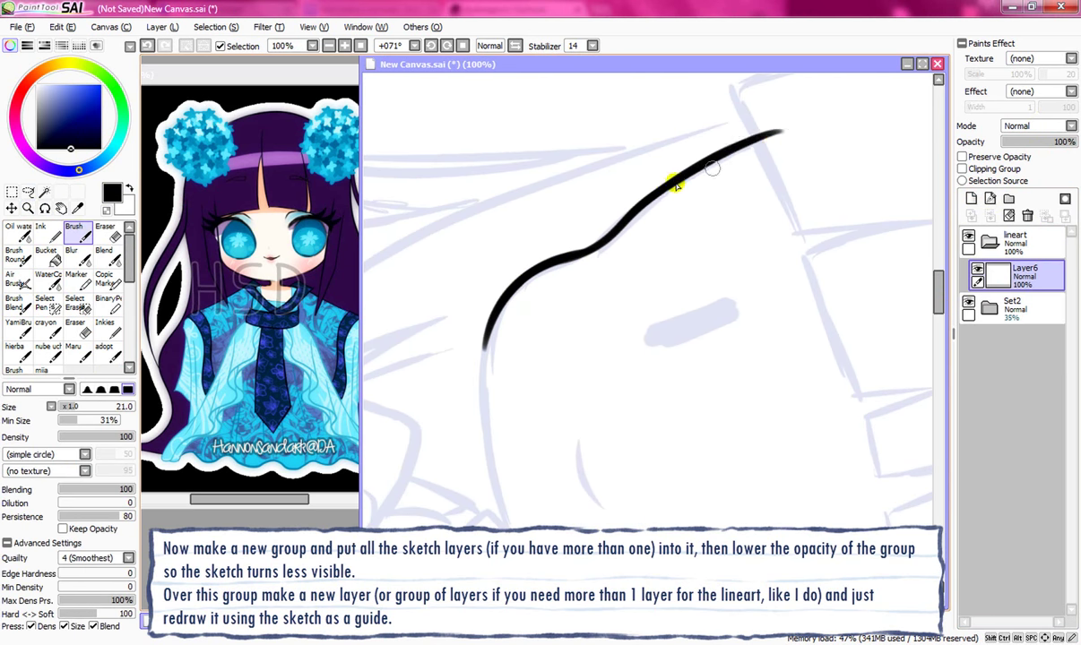
Step: Ink the chin and the jawline on the viewer's right
left_click(45, 208)
mouse_move(776, 372)
left_mouse_down()
mouse_move(680, 482)
mouse_move(648, 488)
left_mouse_up()
left_click(74, 231)
left_click_drag(449, 435, 561, 309)
left_click_drag(509, 356, 708, 217)
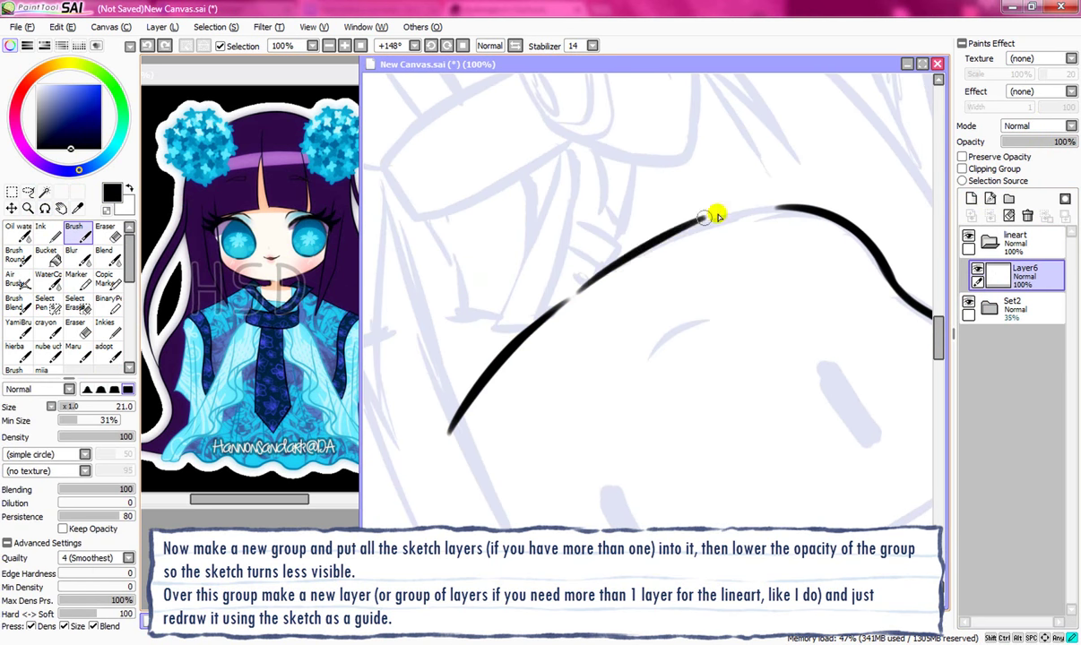
Step: Ink the small V-shaped mouth and fill in both oval eyes with a larger brush
left_click(462, 47)
left_click_drag(939, 324, 940, 306)
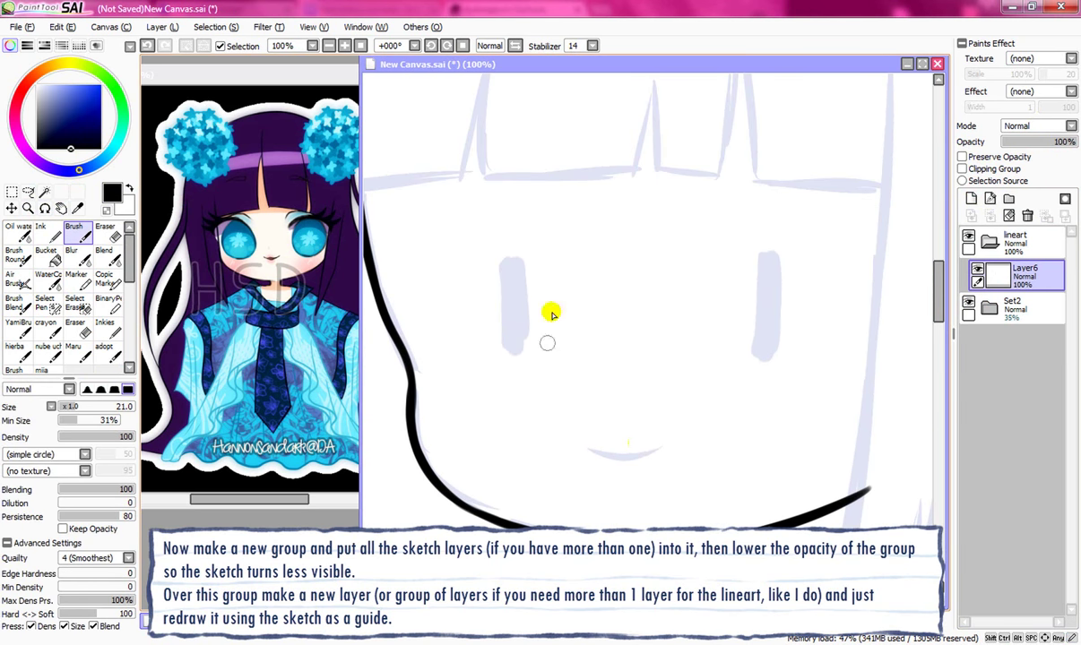
left_click_drag(625, 466, 672, 445)
scroll(756, 351, "up", 1)
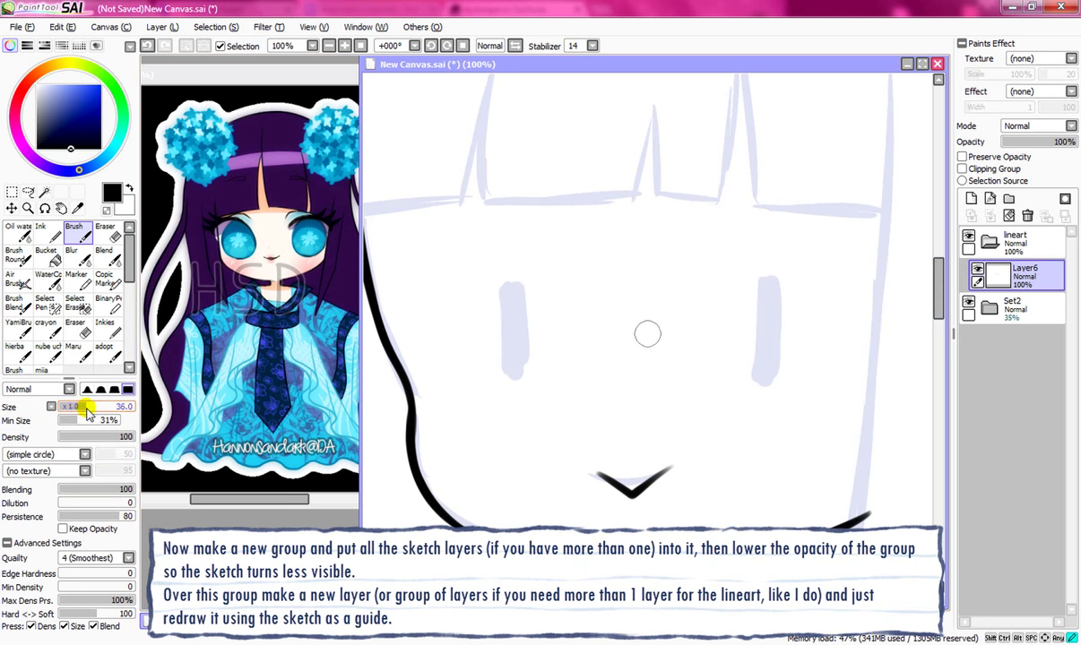
left_click_drag(87, 410, 93, 411)
left_click_drag(516, 376, 514, 282)
left_click_drag(768, 280, 767, 376)
Step: Add a new layer above Layer6 and ink the hair outline on the viewer's left with the Brush at size 20
left_click_drag(939, 302, 939, 285)
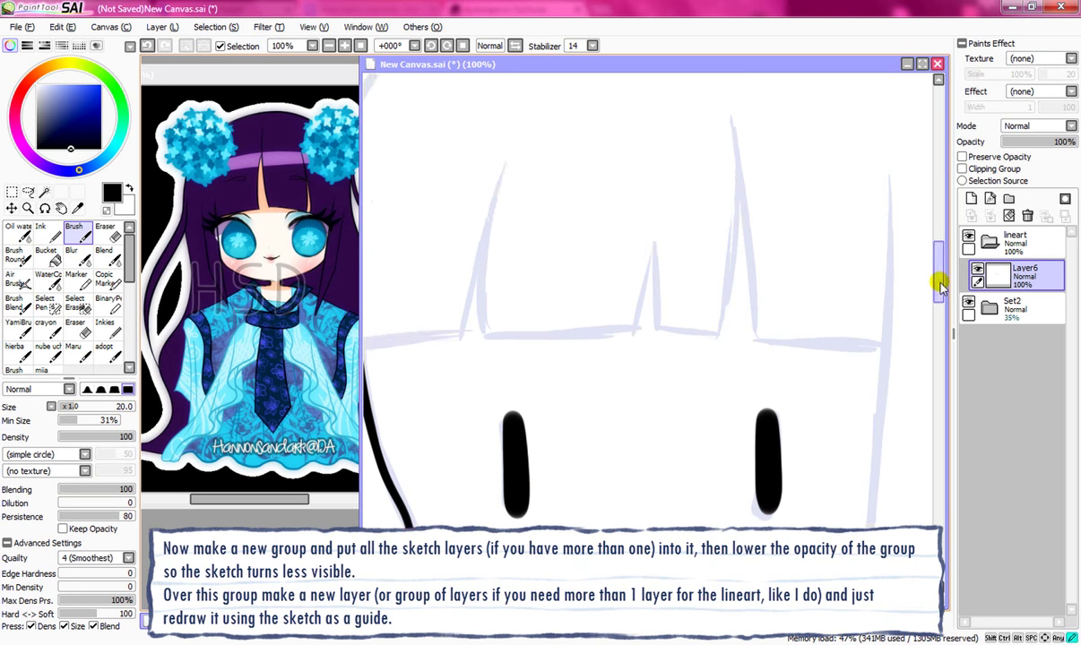
left_click_drag(664, 603, 640, 604)
left_click(971, 199)
left_click(45, 208)
left_click_drag(486, 334, 504, 260)
left_click(922, 63)
left_click(329, 46)
left_click_drag(214, 213, 202, 254)
mouse_move(559, 123)
left_mouse_down()
mouse_move(567, 219)
mouse_move(528, 218)
left_mouse_up()
mouse_move(434, 416)
left_mouse_down()
mouse_move(507, 244)
mouse_move(574, 168)
left_mouse_up()
left_click_drag(533, 199, 645, 106)
Step: Continue the hair outline over the crown to the flower bun on the viewer's right
mouse_move(609, 149)
left_mouse_down()
mouse_move(498, 141)
mouse_move(331, 246)
left_mouse_up()
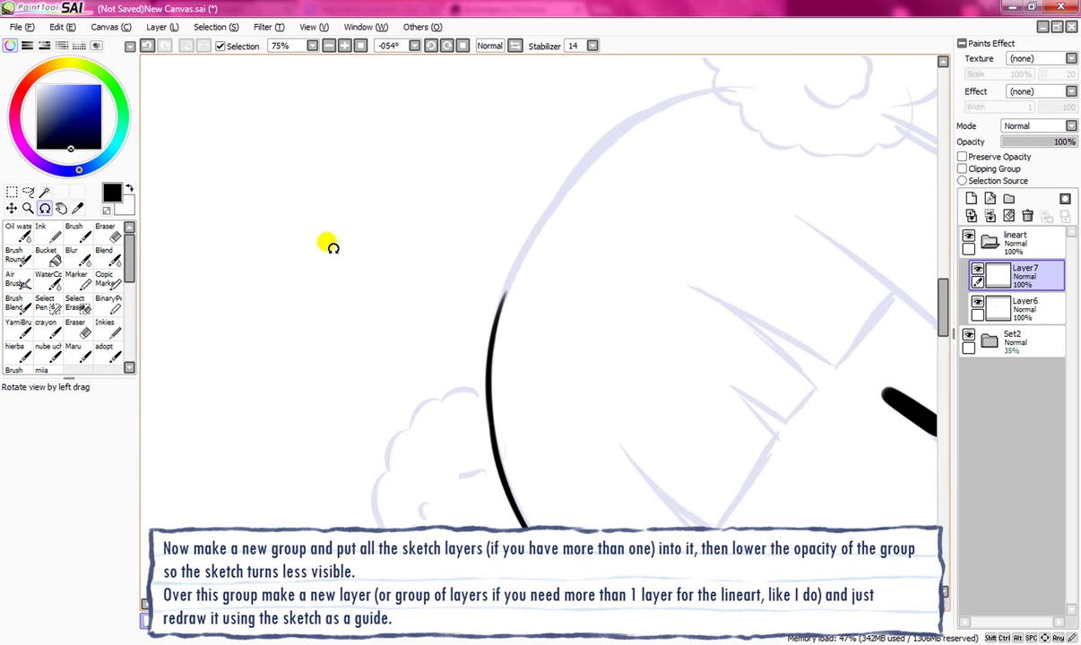
key("b")
left_click_drag(558, 192, 751, 89)
left_click(463, 46)
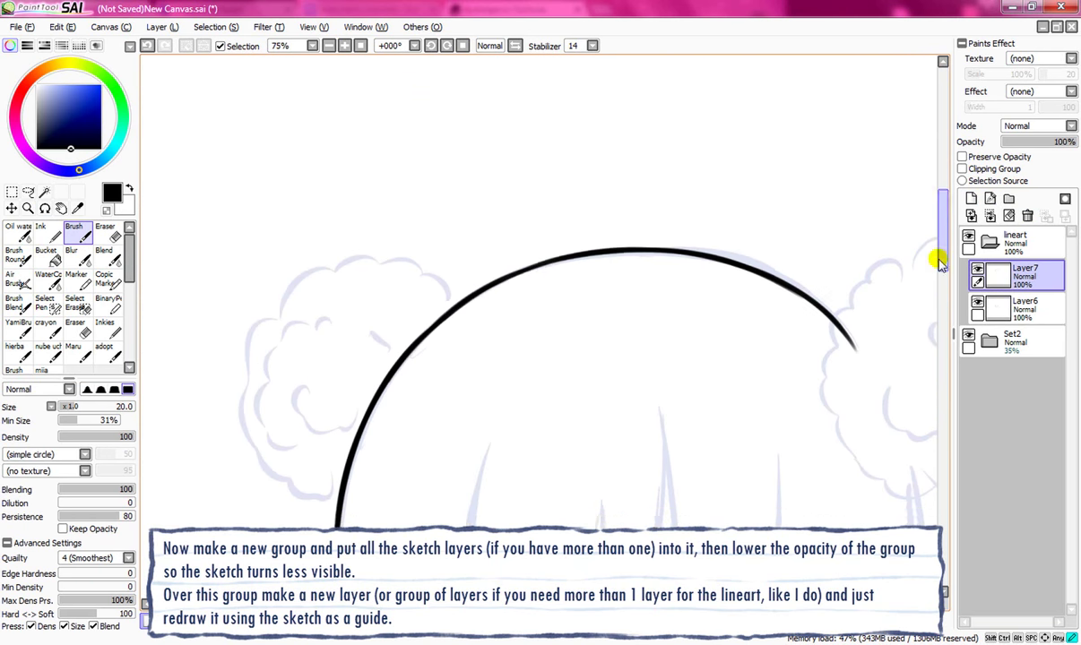
Step: Ink the straight-cut fringe with its pointed gaps between the strands
left_click_drag(943, 260, 943, 297)
key("ctrl+z")
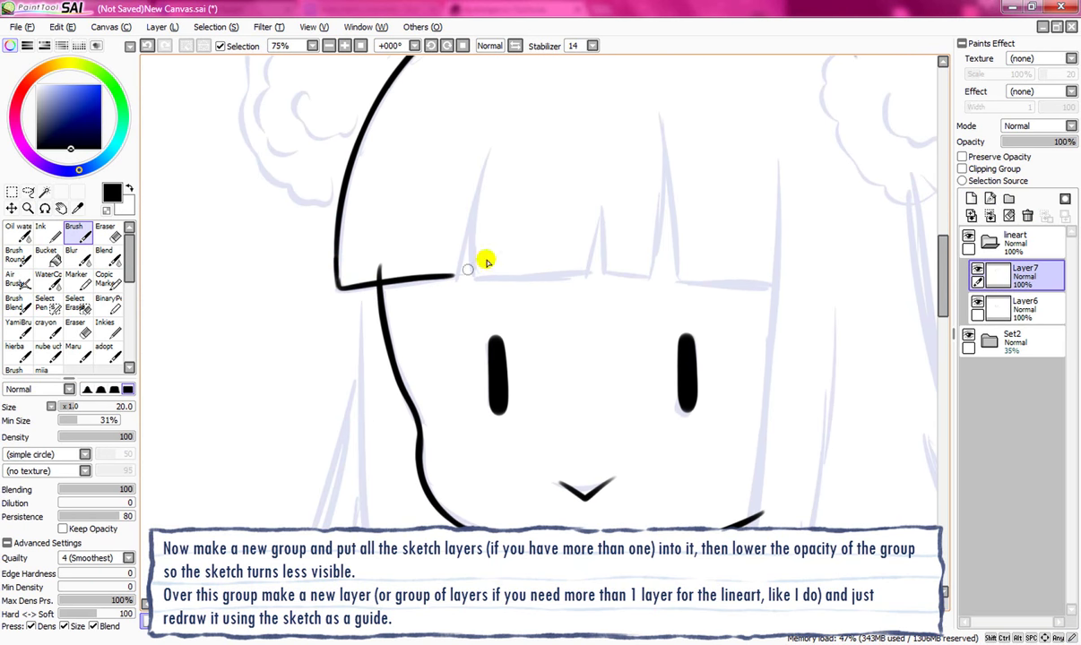
left_click_drag(486, 261, 247, 228)
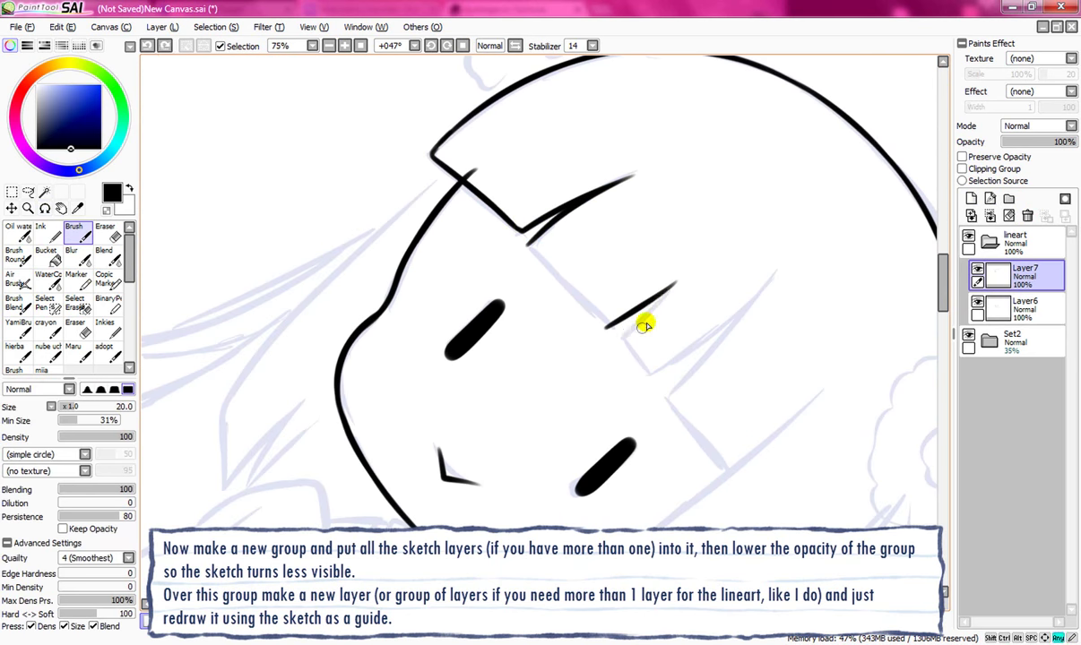
left_click_drag(651, 376, 775, 271)
left_click_drag(775, 270, 662, 394)
mouse_move(643, 199)
left_mouse_down()
mouse_move(569, 174)
mouse_move(442, 201)
left_mouse_up()
mouse_move(456, 313)
left_mouse_down()
mouse_move(569, 249)
mouse_move(669, 220)
mouse_move(728, 188)
left_mouse_up()
key("e")
left_click_drag(941, 302, 941, 285)
Step: Ink the long face-framing hair lock on the viewer's right
key("r")
mouse_move(682, 197)
left_mouse_down()
mouse_move(475, 169)
mouse_move(408, 216)
left_mouse_up()
mouse_move(943, 350)
left_mouse_down()
mouse_move(908, 318)
mouse_move(955, 352)
mouse_move(943, 377)
left_mouse_up()
key("b")
mouse_move(342, 414)
left_mouse_down()
mouse_move(661, 174)
mouse_move(780, 125)
left_mouse_up()
left_click_drag(448, 244, 690, 111)
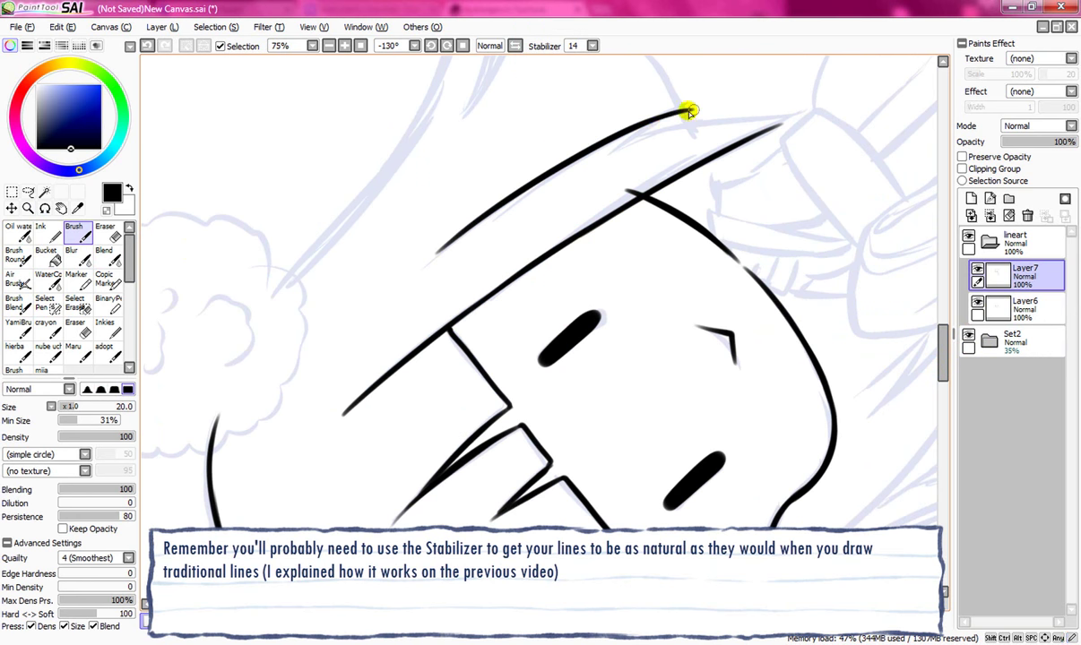
left_click_drag(785, 123, 792, 121)
Step: Ink the upper outer edge of the pigtail on the viewer's right below its flower bun, redoing one stroke
left_click_drag(942, 366, 942, 343)
left_click_drag(270, 475, 385, 347)
left_click_drag(344, 385, 520, 191)
key("ctrl+z")
key("r")
left_click_drag(429, 269, 506, 253)
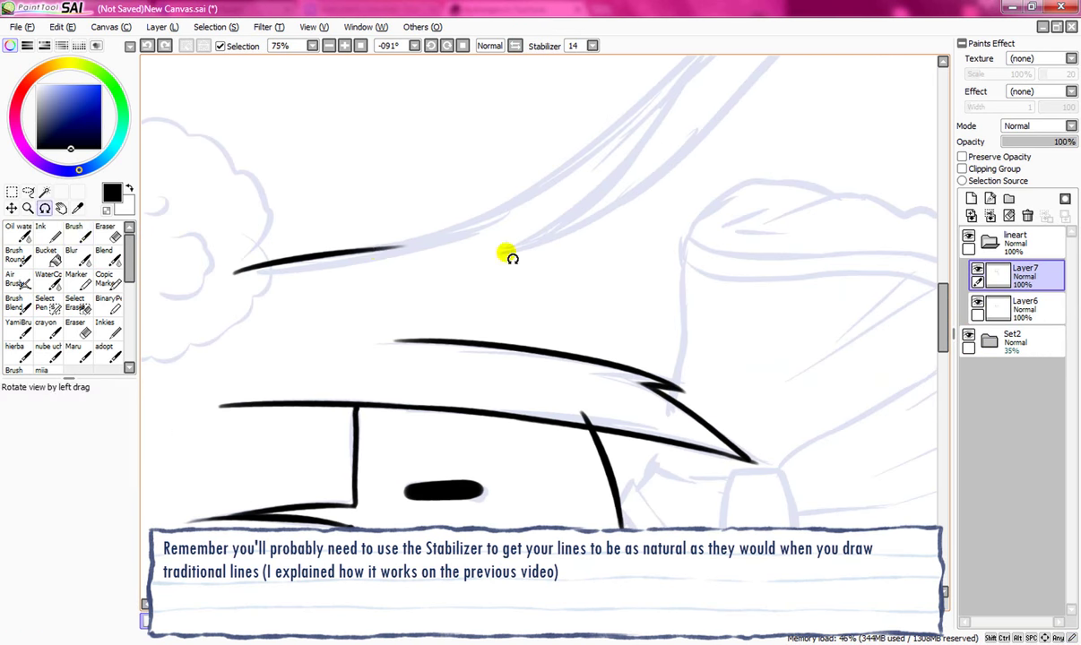
key("b")
left_click_drag(356, 253, 604, 147)
Step: Ink the lower curving strands of the pigtail on the viewer's right, replacing the first attempts
left_click_drag(944, 321, 944, 298)
mouse_move(364, 427)
left_mouse_down()
mouse_move(579, 314)
mouse_move(567, 338)
mouse_move(544, 347)
mouse_move(682, 199)
left_mouse_up()
key("ctrl+z")
key("ctrl+z")
mouse_move(434, 409)
left_mouse_down()
mouse_move(610, 222)
mouse_move(740, 126)
mouse_move(795, 122)
left_mouse_up()
mouse_move(435, 357)
left_mouse_down()
mouse_move(649, 154)
mouse_move(742, 101)
mouse_move(560, 138)
mouse_move(558, 231)
mouse_move(507, 342)
left_mouse_up()
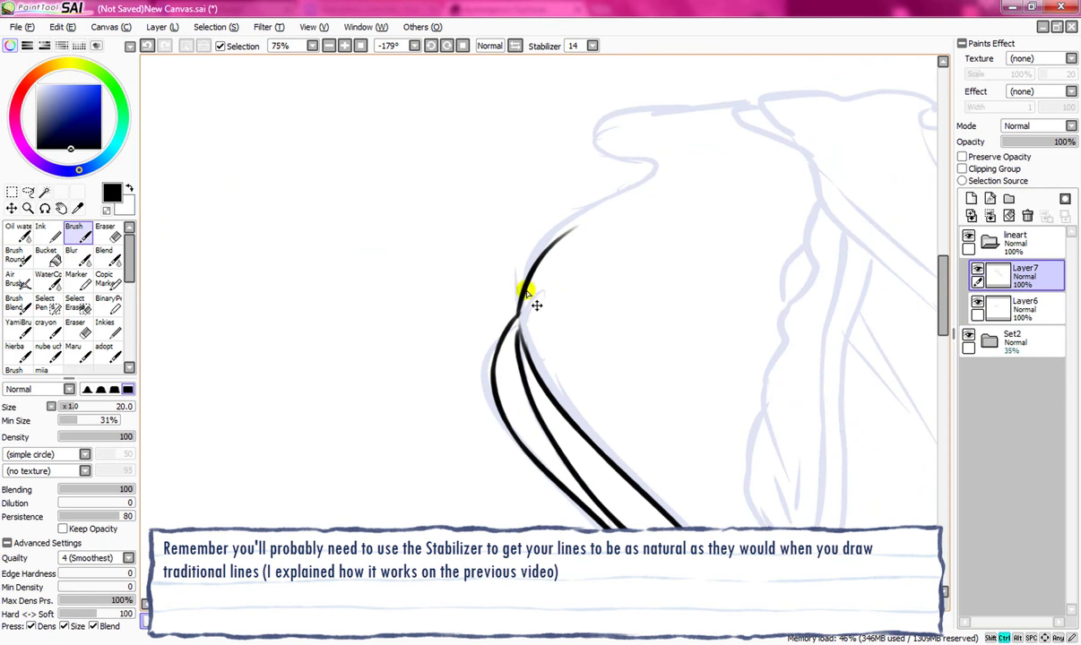
Step: Finish the curled tip of the pigtail on the viewer's right down to the kimono hem
left_click(463, 46)
left_click_drag(943, 358, 943, 381)
mouse_move(424, 338)
left_mouse_down()
mouse_move(456, 341)
mouse_move(299, 397)
left_mouse_up()
left_click_drag(573, 605, 511, 605)
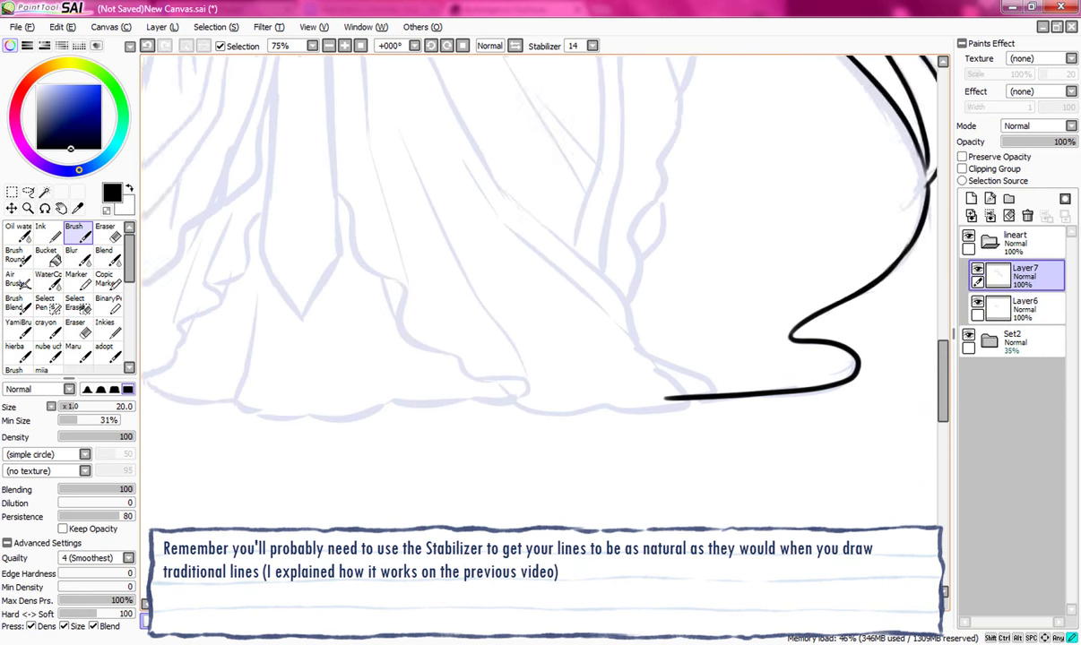
Step: Ink the face-framing hair lock on the viewer's left with its jagged pointed tips, redoing the first strokes
left_click_drag(942, 381, 942, 293)
left_click_drag(511, 605, 489, 605)
left_click_drag(578, 193, 656, 300)
key("ctrl+z")
key("ctrl+z")
left_click_drag(342, 361, 573, 141)
left_click_drag(404, 388, 361, 441)
left_click_drag(361, 441, 456, 376)
Step: Ink the upper strands of the pigtail on the viewer's left, starting from behind the face-framing lock
left_click_drag(502, 605, 476, 605)
left_click_drag(627, 305, 610, 272)
left_click_drag(943, 309, 945, 321)
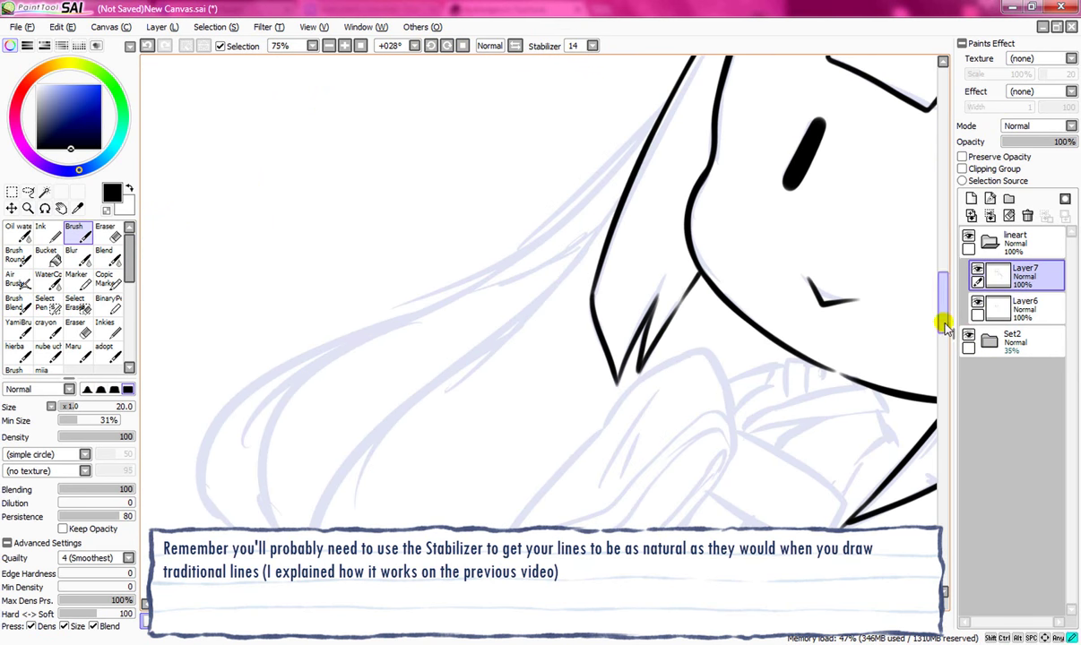
mouse_move(367, 326)
left_mouse_down()
mouse_move(548, 227)
mouse_move(636, 135)
left_mouse_up()
key("ctrl+z")
left_click_drag(540, 233, 634, 144)
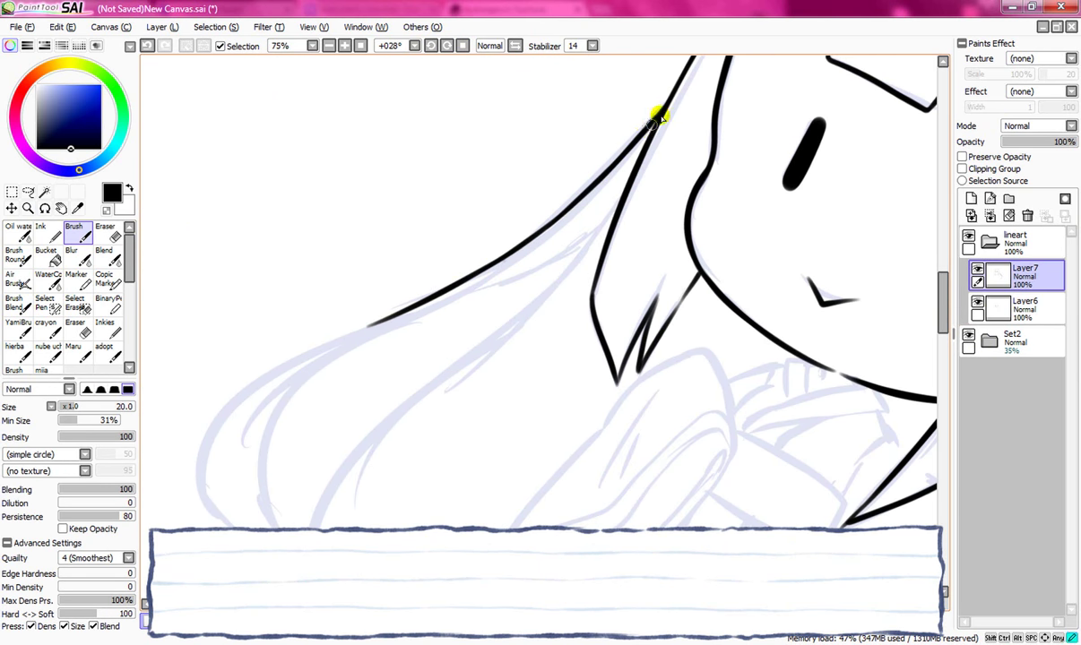
left_click_drag(428, 341, 519, 258)
left_click_drag(424, 236, 413, 255)
left_click_drag(408, 308, 573, 195)
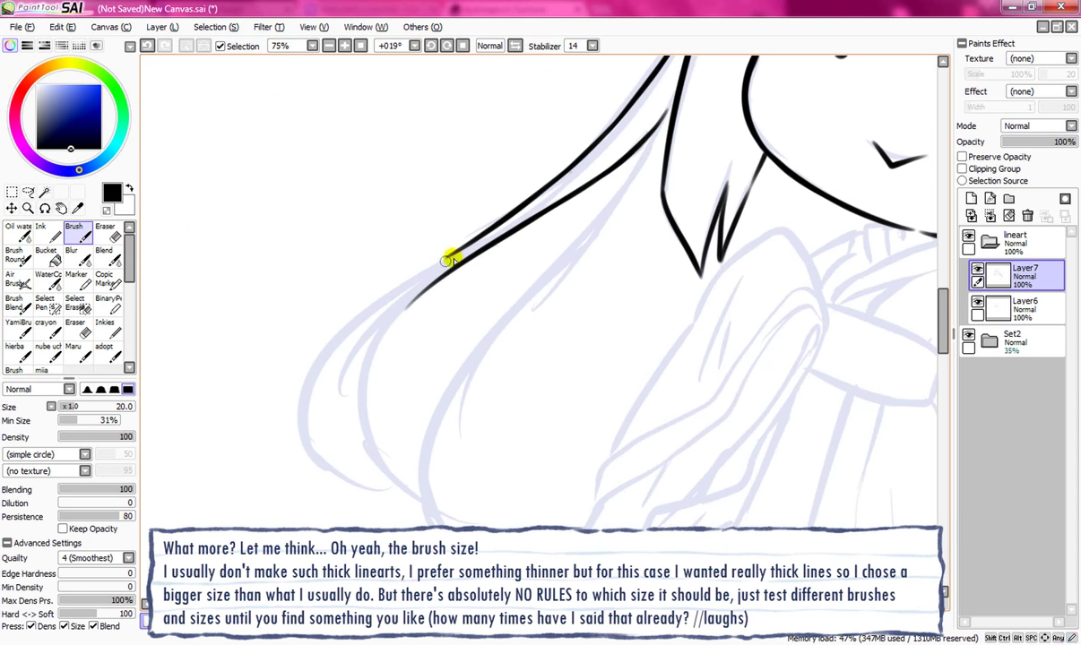
Step: Ink the outer curved loops of the pigtail on the viewer's left, undoing the unsatisfactory strokes
key("ctrl+z")
mouse_move(461, 252)
left_mouse_down()
mouse_move(314, 417)
mouse_move(425, 509)
left_mouse_up()
key("ctrl+z")
left_click(463, 46)
left_click_drag(944, 373, 945, 386)
key("ctrl+z")
left_click_drag(413, 255, 484, 443)
Step: Ink the inner strand and the lower end of the pigtail on the viewer's left
left_click_drag(394, 448, 188, 325)
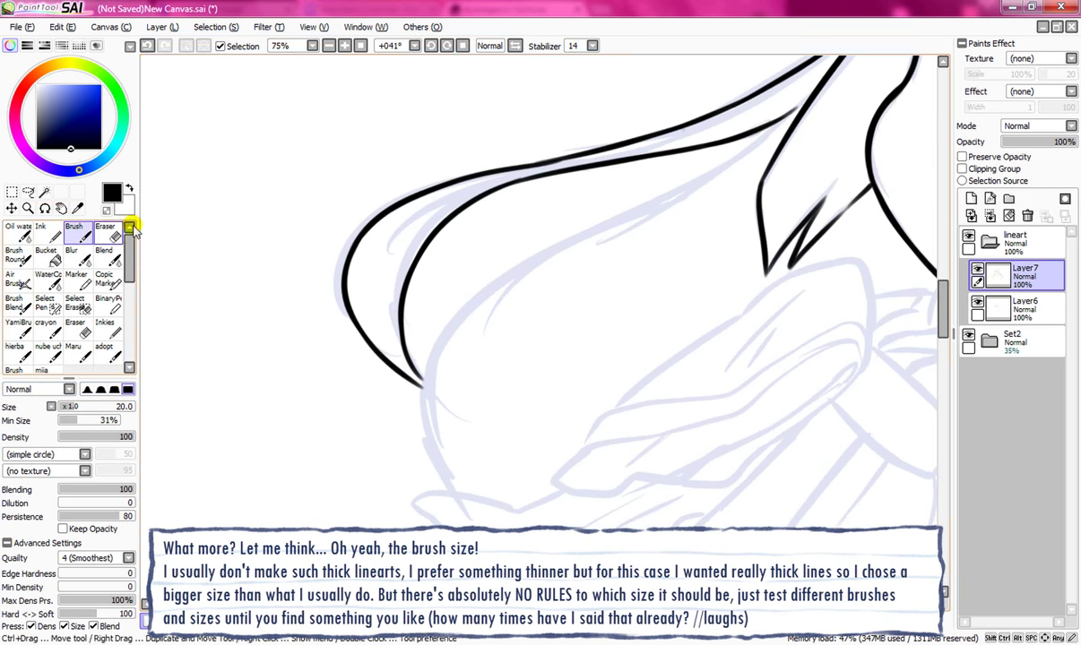
mouse_move(424, 384)
left_mouse_down()
mouse_move(475, 299)
mouse_move(618, 220)
left_mouse_up()
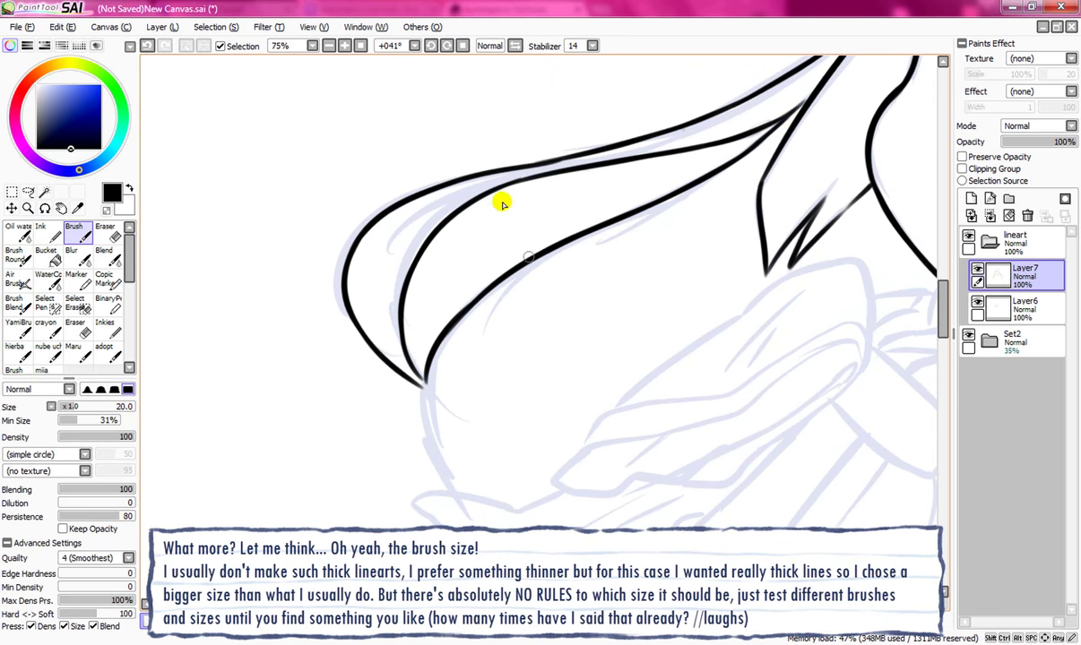
left_click(463, 46)
left_click_drag(944, 361, 944, 382)
left_click_drag(490, 307, 626, 369)
Step: Add a new layer above Layer7 and ink the crossed kimono collar below the chin
left_click(362, 45)
left_click(27, 208)
double_click(489, 229)
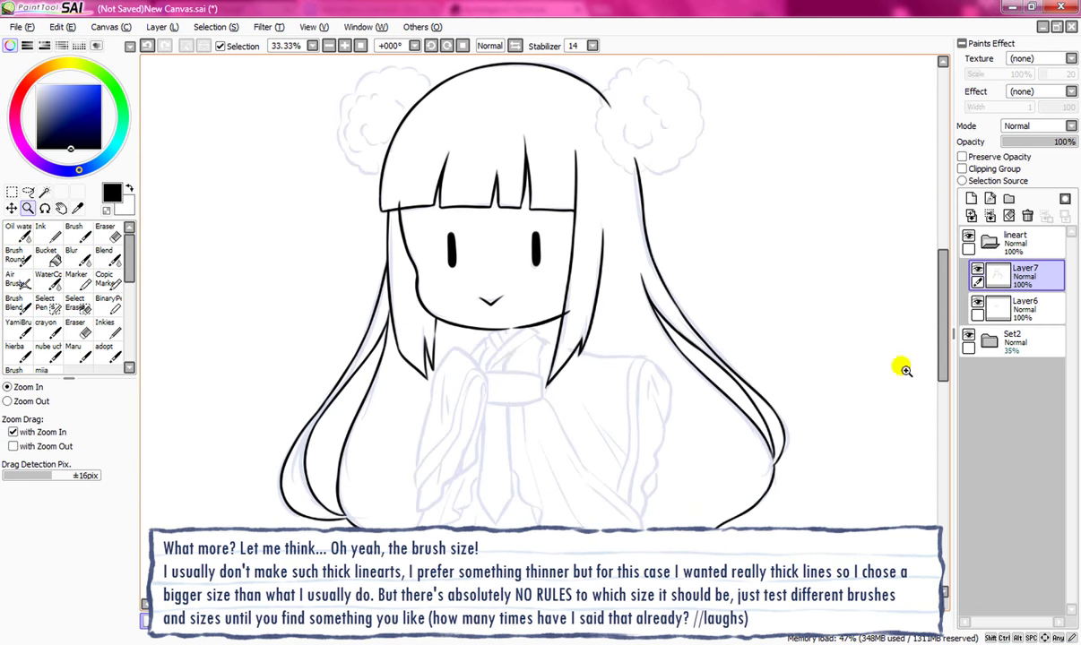
left_click(501, 337)
mouse_move(944, 356)
left_mouse_down()
mouse_move(944, 375)
mouse_move(944, 362)
left_mouse_up()
double_click(540, 172)
left_click(970, 199)
left_click(74, 233)
left_click_drag(446, 310, 490, 248)
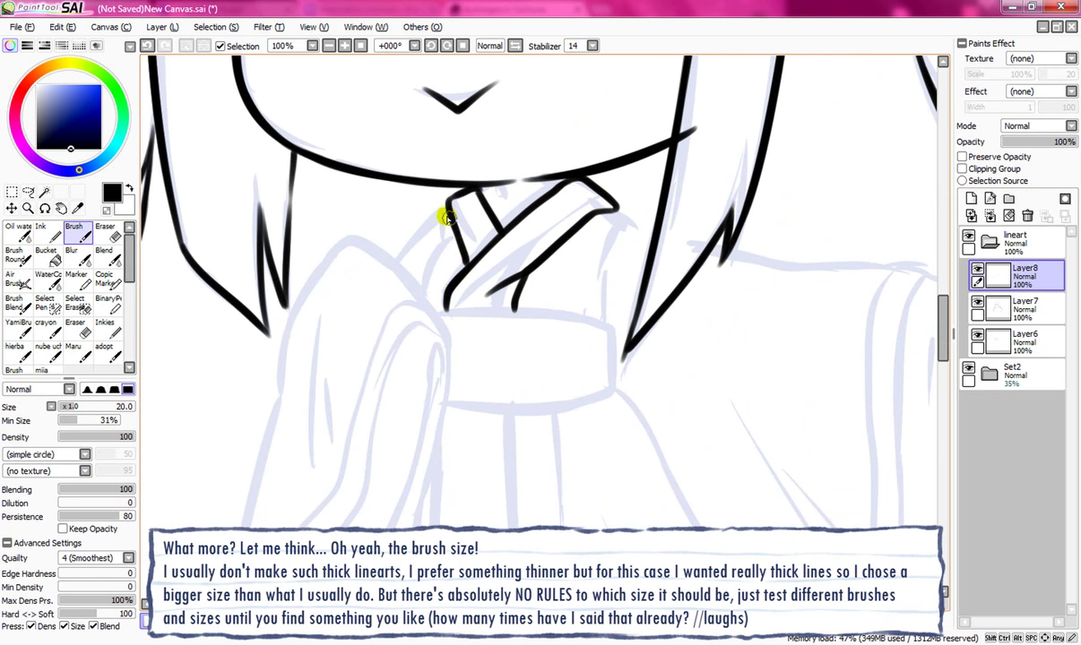
left_click_drag(625, 225, 608, 331)
Step: Ink the outline of the wide sash around the waist
left_click_drag(944, 339, 943, 359)
mouse_move(436, 165)
left_mouse_down()
mouse_move(597, 172)
mouse_move(484, 265)
mouse_move(446, 257)
left_mouse_up()
left_click_drag(538, 604, 532, 605)
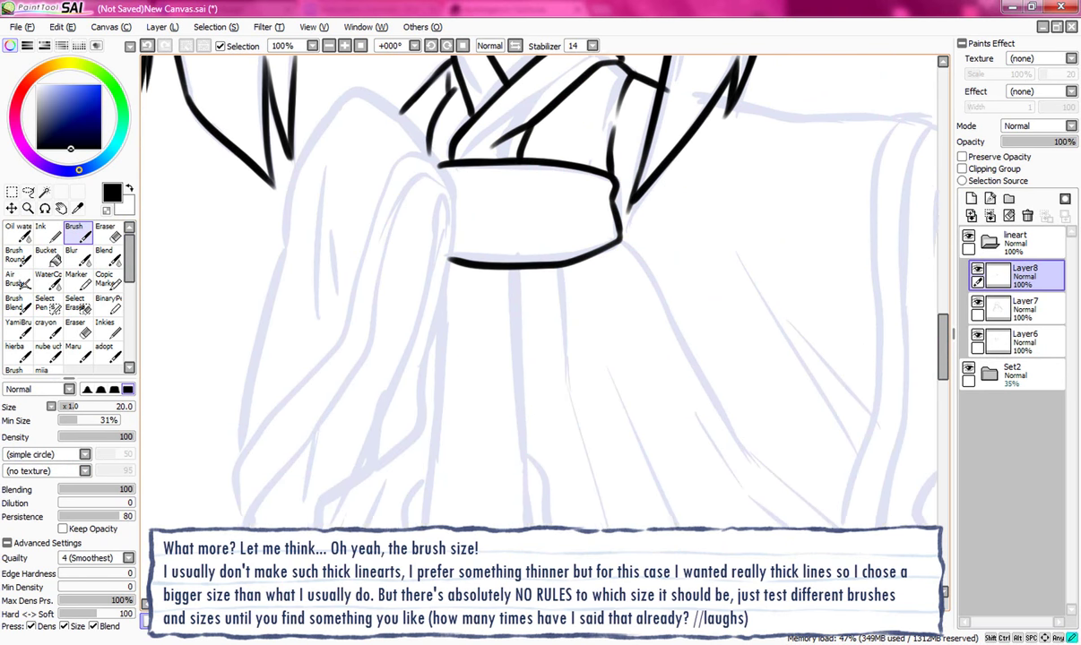
Step: Ink the sash's hanging strip with straight sides, a pointed end and fold lines near the waist
left_click(45, 208)
mouse_move(827, 294)
left_mouse_down()
mouse_move(786, 496)
mouse_move(770, 516)
left_mouse_up()
left_click(74, 233)
mouse_move(410, 385)
left_mouse_down()
mouse_move(544, 269)
mouse_move(623, 220)
left_mouse_up()
left_click_drag(482, 462, 656, 269)
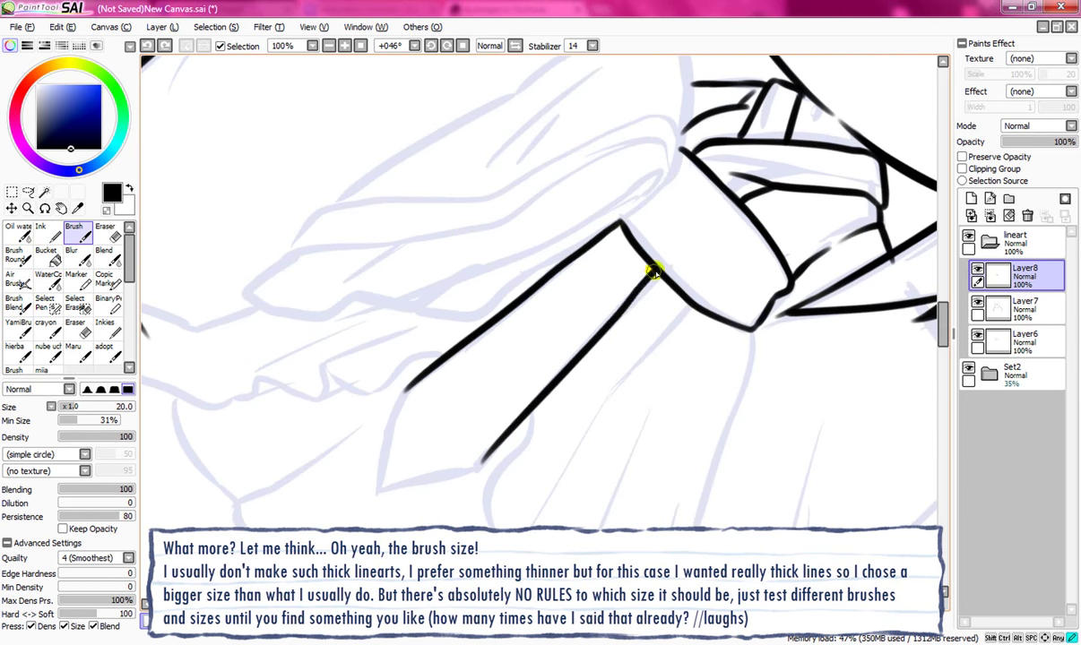
left_click(463, 46)
left_click_drag(943, 379, 943, 390)
left_click_drag(556, 104, 545, 238)
left_click_drag(556, 432, 599, 361)
Step: Add a new layer above Layer8 and ink the shoulder and cuff band of the sleeve on the viewer's left
left_click_drag(944, 377, 944, 354)
left_click(971, 199)
left_click_drag(944, 350, 944, 345)
left_click_drag(361, 213, 432, 133)
mouse_move(499, 196)
left_mouse_down()
mouse_move(370, 422)
mouse_move(309, 489)
left_mouse_up()
mouse_move(518, 222)
left_mouse_down()
mouse_move(458, 285)
mouse_move(436, 381)
left_mouse_up()
left_click_drag(942, 372, 943, 385)
left_click_drag(436, 279, 309, 439)
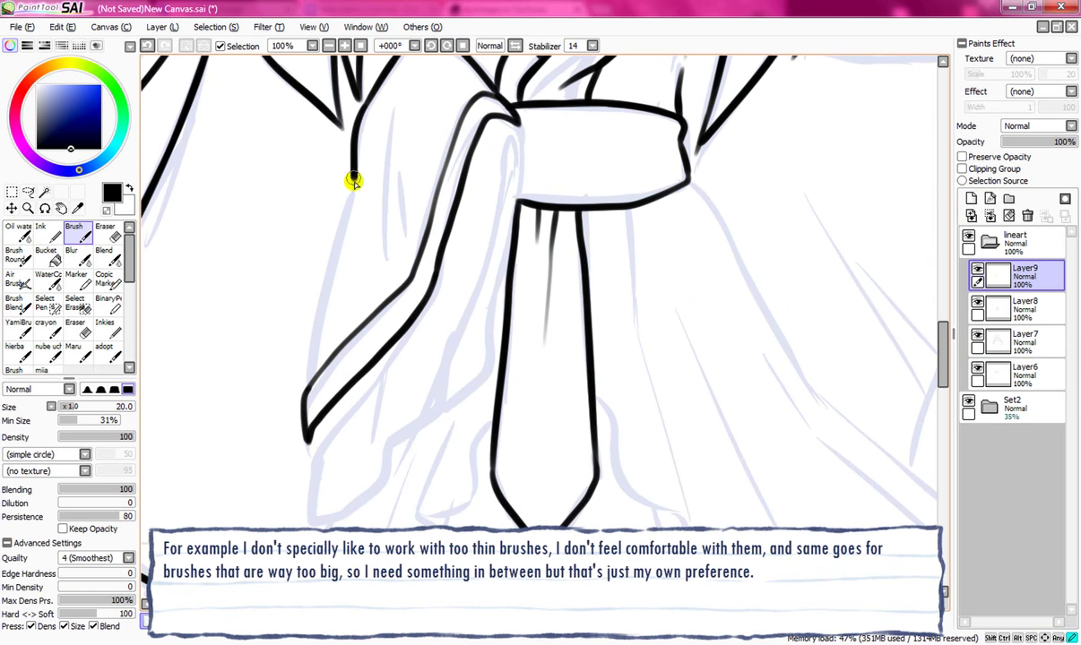
Step: Ink the outer edge, inner folds and wavy lower edge of the sleeve on the viewer's left
left_click_drag(354, 180, 309, 385)
left_click_drag(398, 107, 378, 264)
left_click_drag(398, 174, 402, 211)
left_click_drag(499, 116, 520, 168)
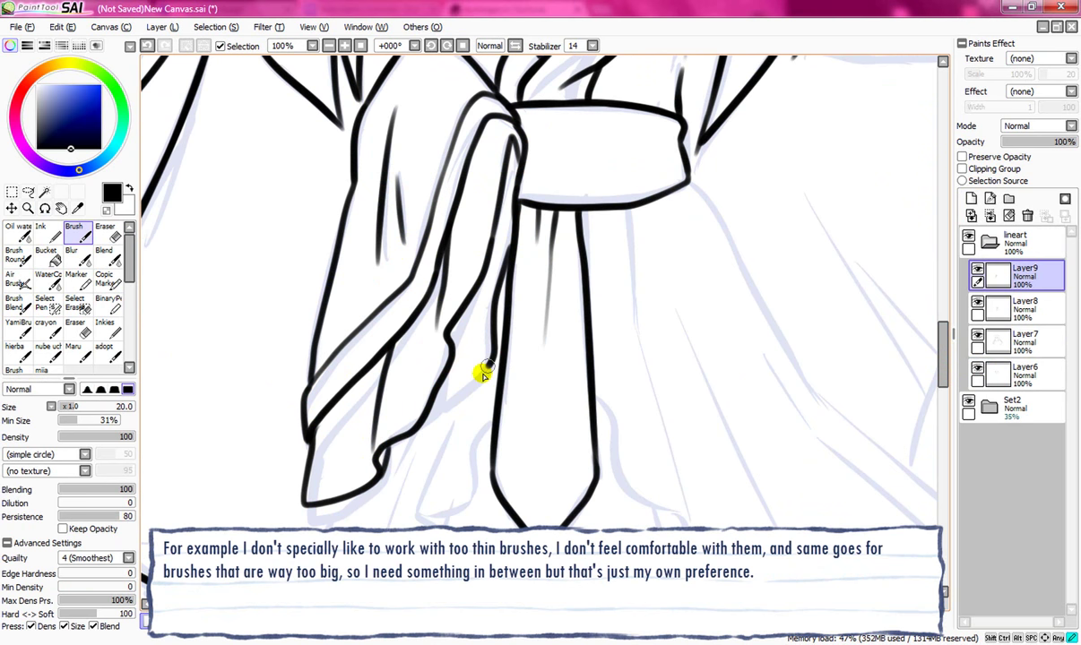
left_click_drag(484, 374, 411, 440)
Step: Ink the two long lines of the cuff band on the sleeve on the viewer's right
left_click_drag(528, 605, 569, 605)
left_click_drag(943, 358, 943, 346)
left_click_drag(628, 163, 757, 163)
mouse_move(744, 165)
left_mouse_down()
mouse_move(708, 294)
mouse_move(742, 310)
left_mouse_up()
key("ctrl+z")
left_click_drag(946, 365, 946, 380)
left_click_drag(742, 161, 712, 489)
left_click_drag(708, 148, 673, 459)
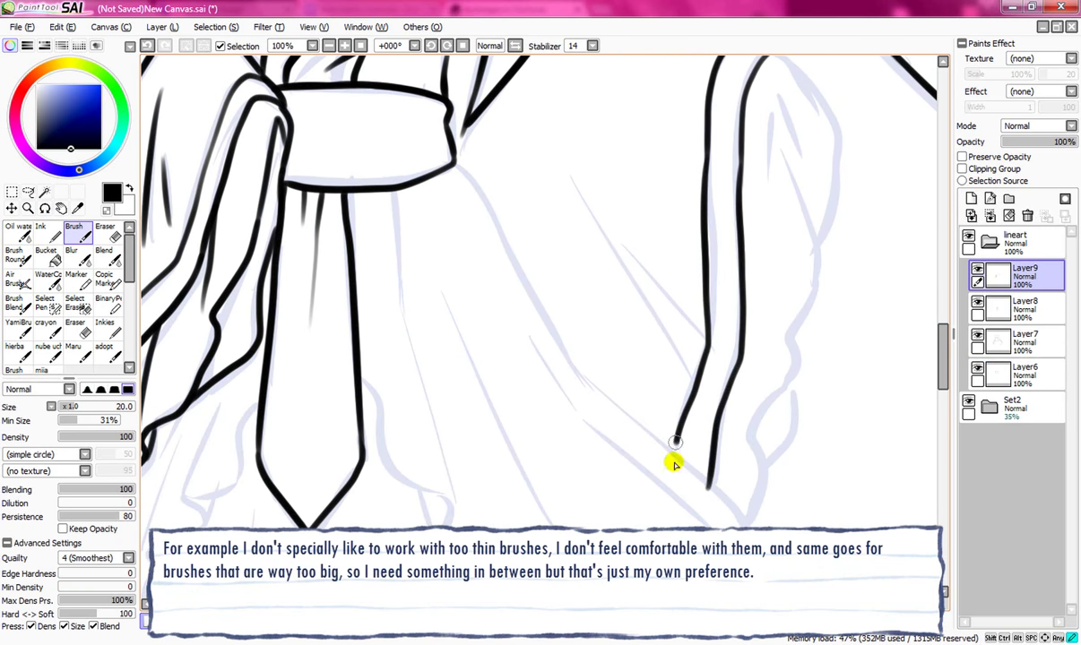
Step: Ink the fold lines and the wavy outer edge of the sleeve on the viewer's right
left_click_drag(565, 167, 700, 403)
left_click_drag(627, 249, 724, 355)
left_click_drag(943, 359, 943, 348)
mouse_move(767, 125)
left_mouse_down()
mouse_move(801, 156)
mouse_move(817, 326)
left_mouse_up()
left_click_drag(776, 161, 774, 240)
Step: Add a new layer above Layer9 and ink the ruffled skirt edge and trailing hem on the viewer's left
scroll(775, 239, "down", 2)
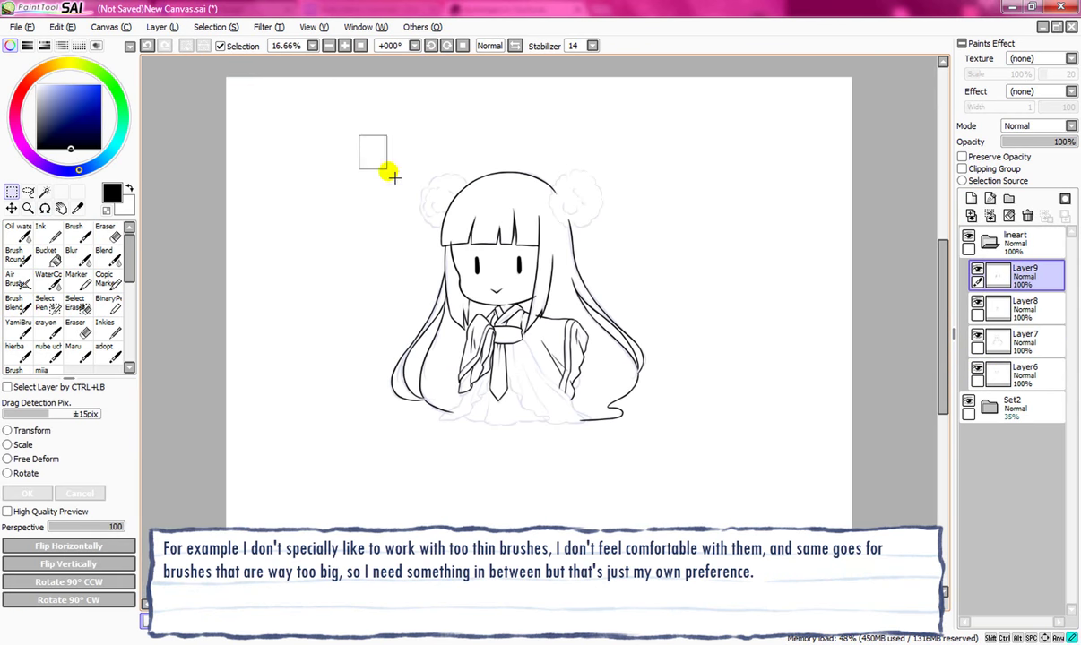
left_click_drag(386, 169, 704, 464)
left_click(27, 209)
double_click(625, 447)
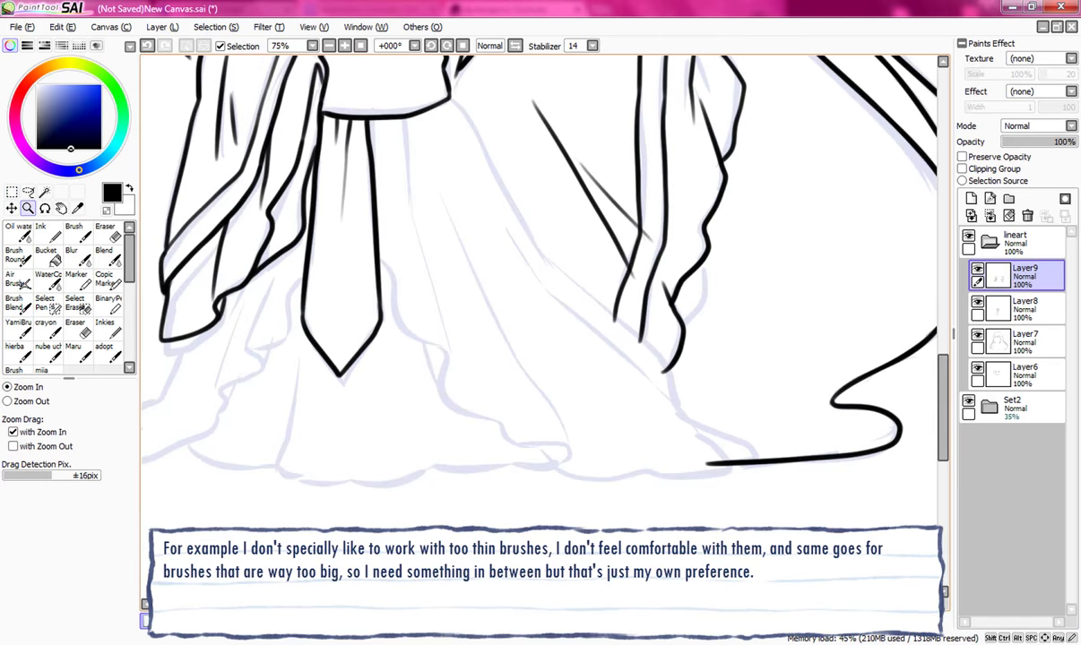
left_click_drag(538, 340, 612, 386)
left_click(977, 268)
left_click(977, 268)
left_click(971, 199)
left_click(75, 233)
mouse_move(386, 327)
left_mouse_down()
mouse_move(362, 379)
mouse_move(239, 493)
mouse_move(208, 478)
left_mouse_up()
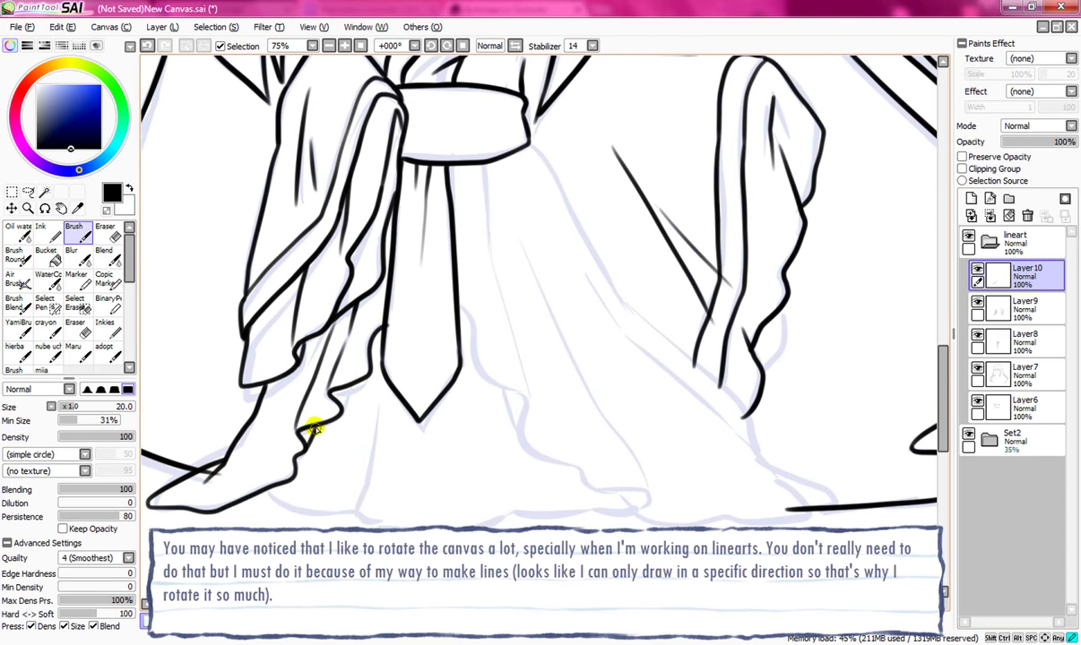
Step: Ink the skirt's wavy overlap, side band and folds on the viewer's right, plus the central underskirt hem
left_click_drag(460, 310, 518, 401)
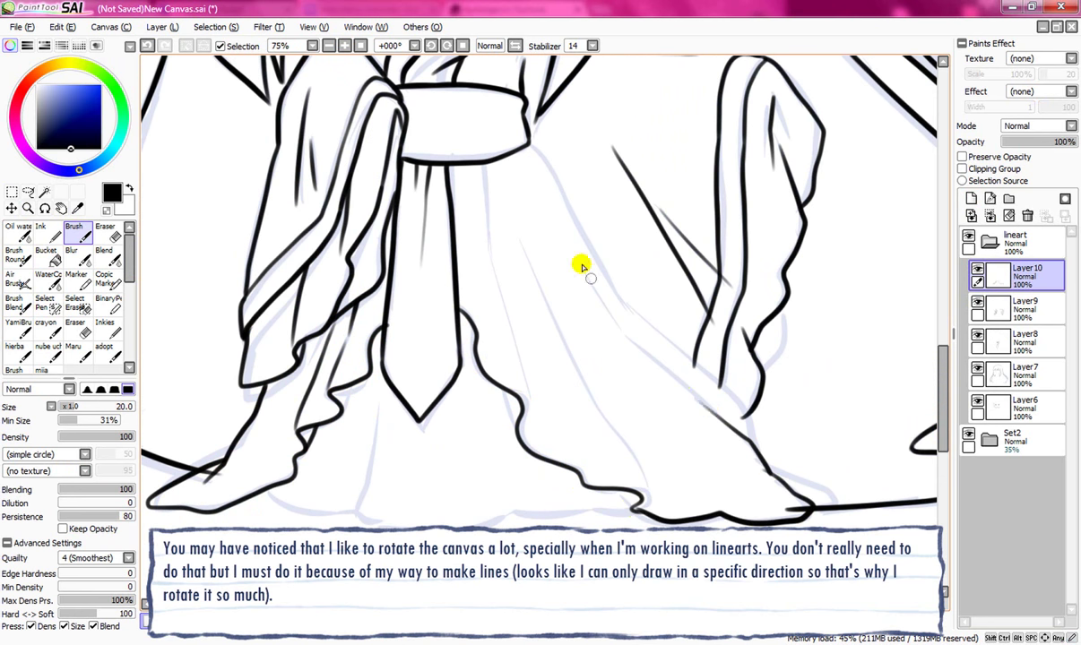
left_click_drag(582, 266, 678, 393)
left_click_drag(649, 327, 691, 365)
key("ctrl+z")
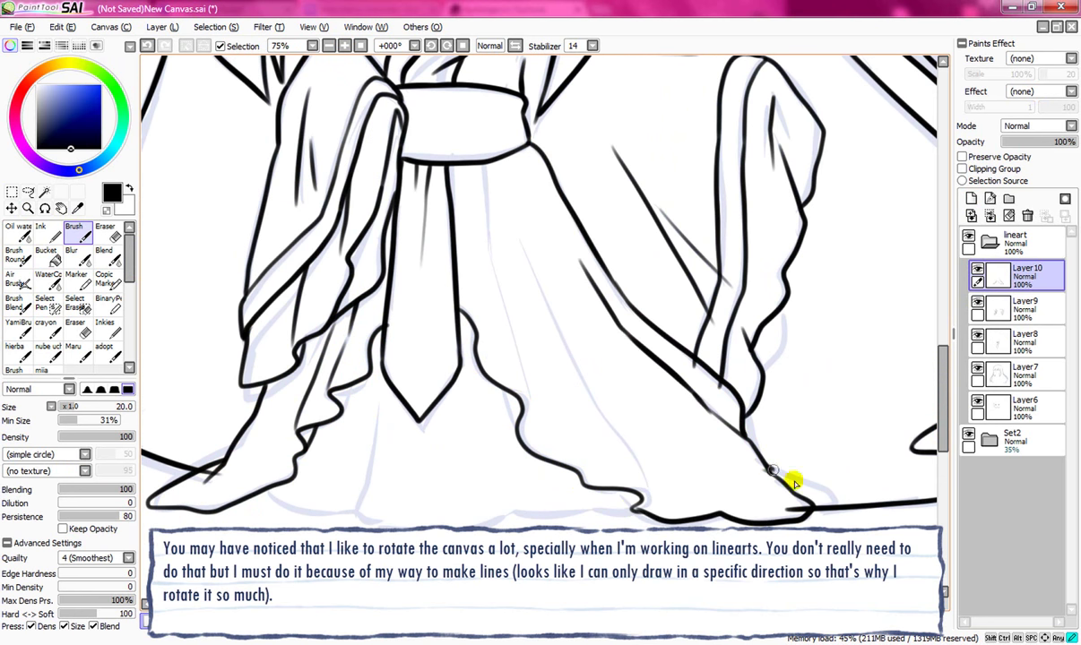
key("ctrl+z")
left_click_drag(487, 231, 506, 392)
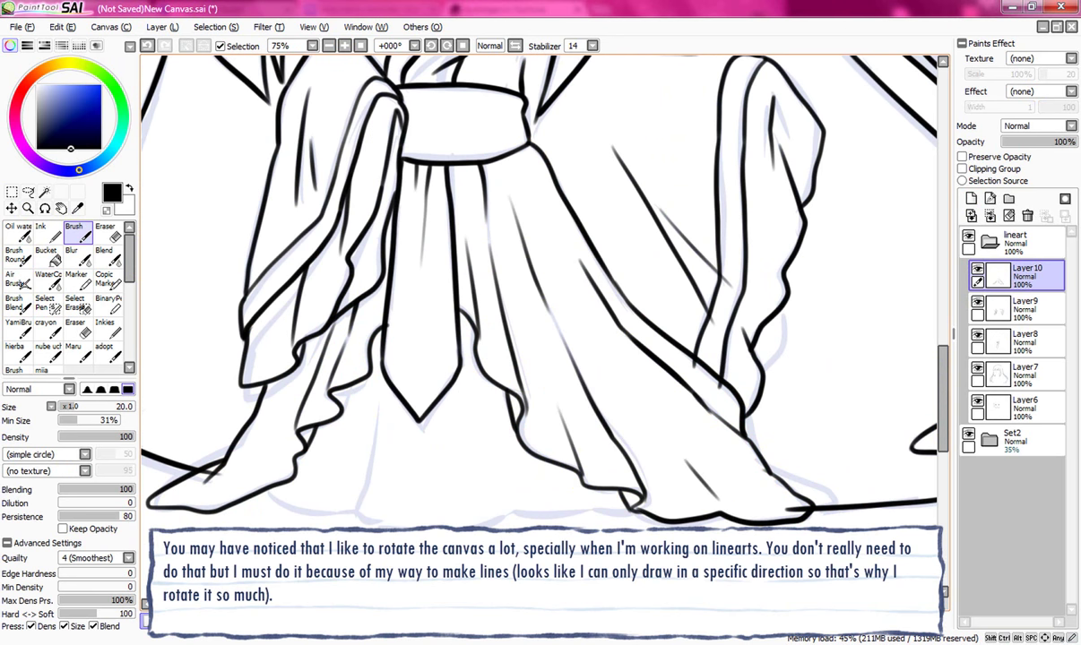
left_click_drag(379, 404, 444, 303)
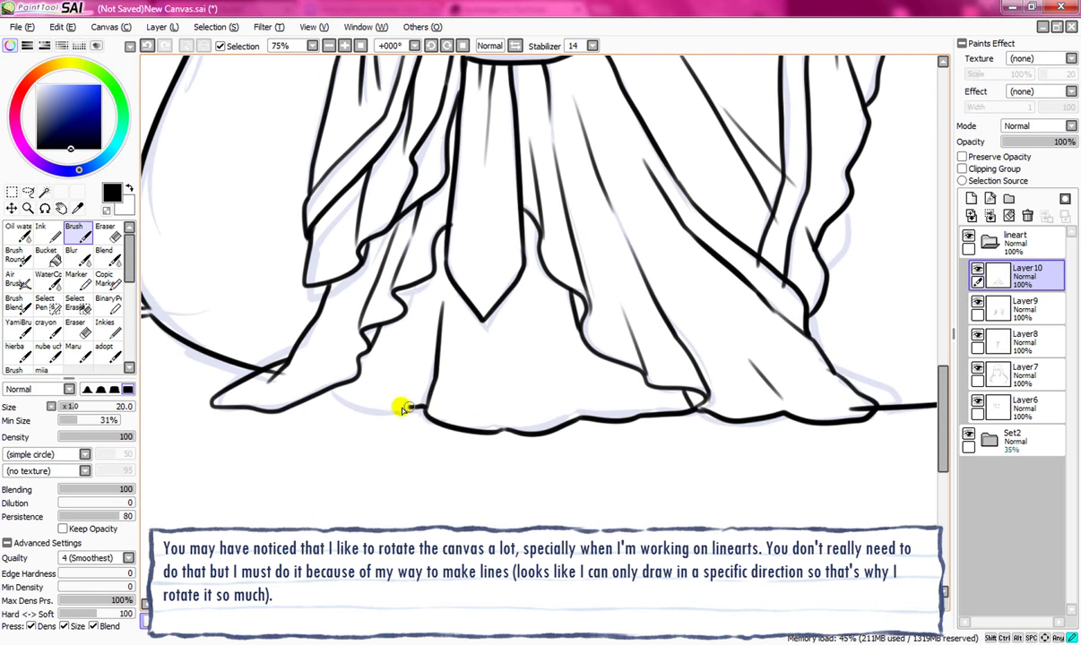
Step: Erase the overlapping line ends around the kimono, sleeves and hair on their separate lineart layers
key("e")
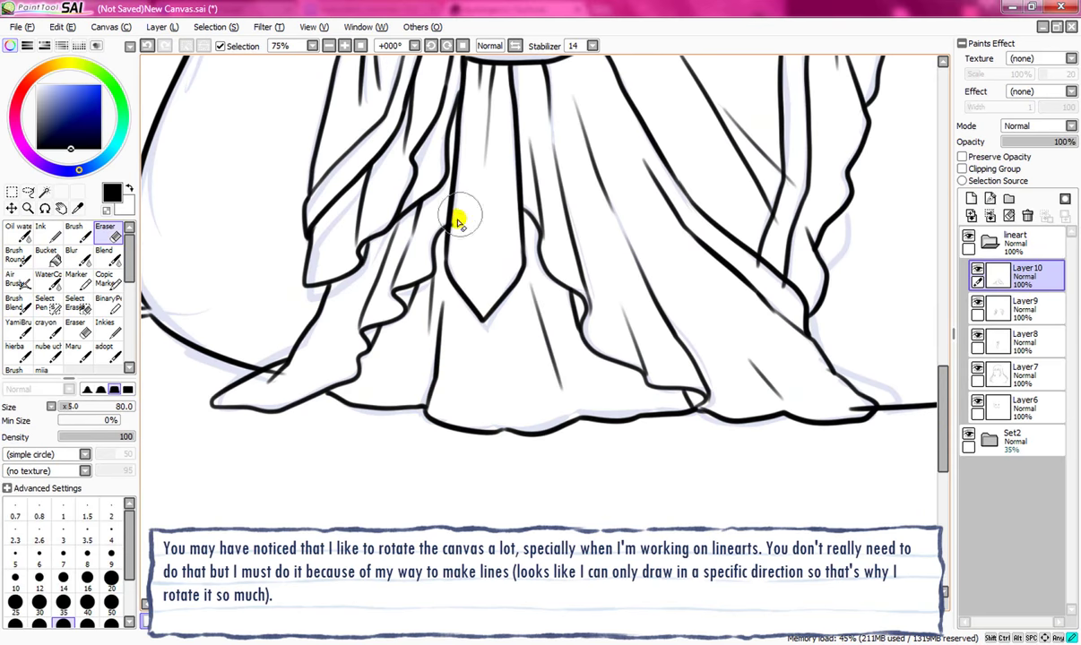
scroll(866, 386, "up", 2)
left_click(997, 307)
scroll(778, 356, "up", 5)
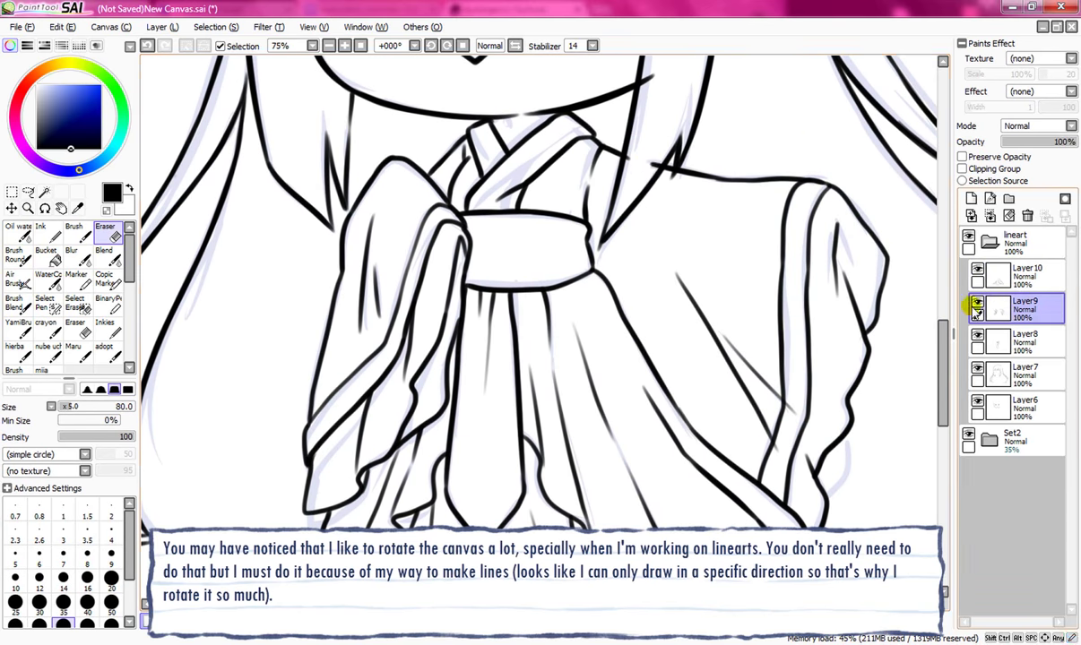
left_click(999, 374)
scroll(806, 403, "down", 3)
scroll(270, 471, "up", 10)
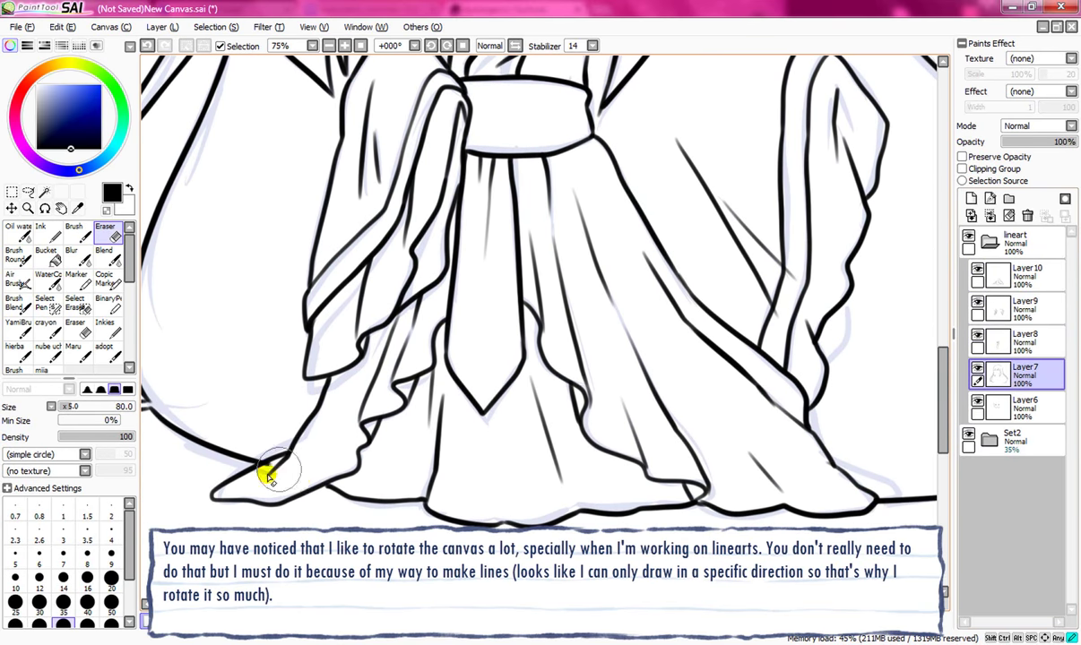
left_click(999, 408)
Step: Create a new layer inside a new layer set named "flores", placed above the lineart set
left_click(360, 45)
left_click_drag(948, 335, 948, 311)
left_click(28, 208)
left_click(529, 278)
left_click(529, 278)
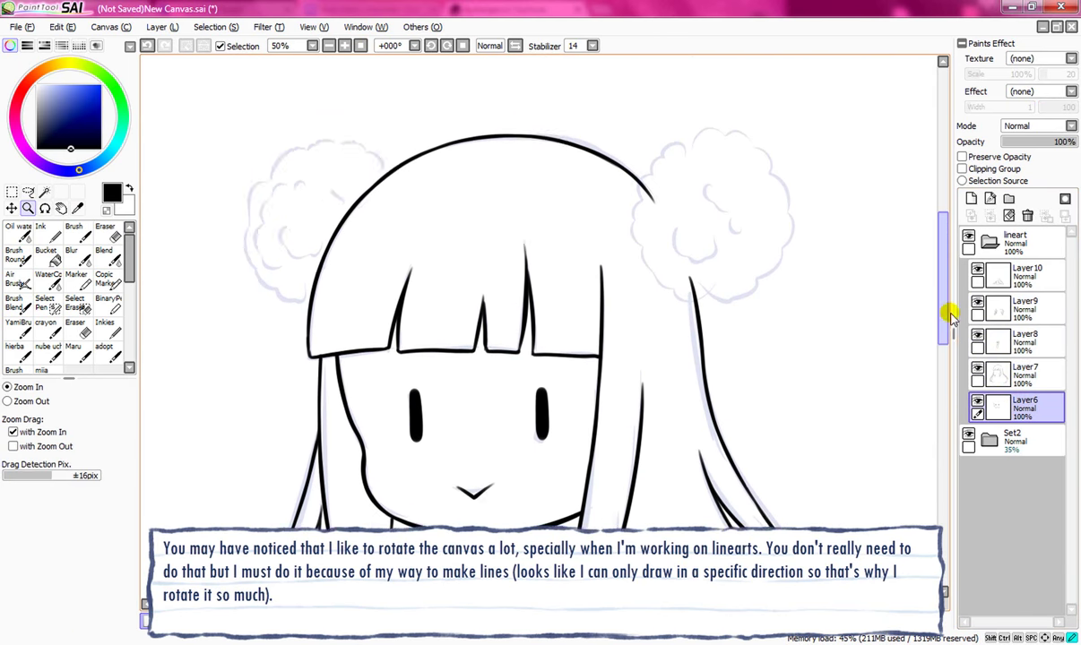
left_click(811, 185)
left_click(811, 184)
left_click(1026, 276)
left_click(971, 199)
left_click(75, 234)
left_click(989, 276)
left_click_drag(1026, 274, 1022, 240)
left_click(1009, 199)
double_click(1009, 234)
type("flores")
key("Return")
Step: Outline a five-petaled flower in black near the middle of the hair bun on the viewer's right
left_click_drag(633, 211, 611, 236)
left_click_drag(637, 285, 511, 236)
left_click(162, 27)
left_click(186, 90)
key("ctrl+t")
key("Return")
left_click(162, 27)
key("ctrl+t")
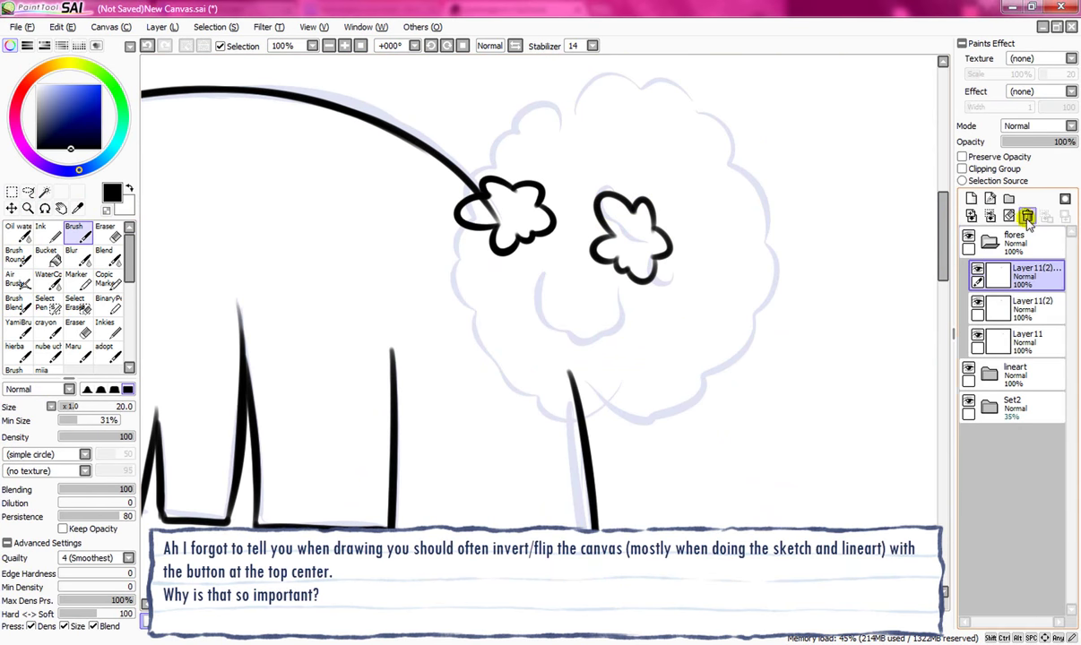
Step: Fill the flower with bright cyan on a new layer beneath, recolor its outline teal and merge both layers
left_click(968, 211)
left_click(1022, 285)
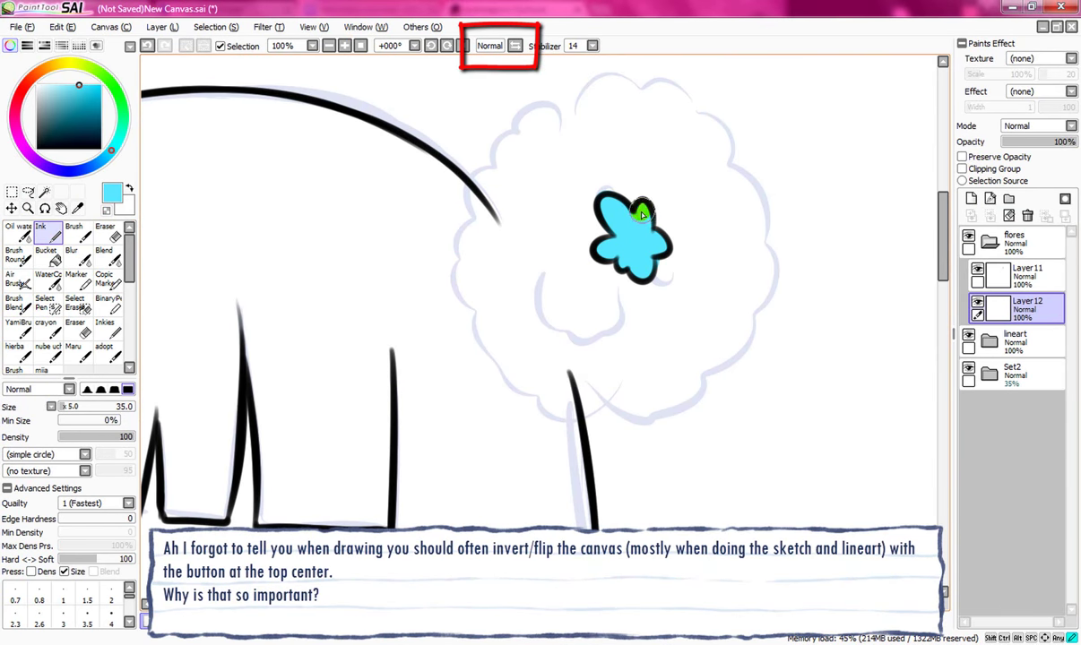
left_click(1022, 276)
left_click_drag(625, 186, 551, 267)
left_click(989, 216)
Step: Duplicate the cyan flower layer and place smaller, rotated copies on the bun's inner side and near its lower edge
left_click(260, 28)
left_click(192, 90)
key("ctrl+t")
left_click_drag(632, 285, 618, 220)
mouse_move(558, 276)
left_mouse_down()
mouse_move(546, 289)
mouse_move(536, 184)
mouse_move(646, 353)
left_mouse_up()
key("Return")
left_click(189, 87)
key("ctrl+t")
key("Return")
key("ctrl+t")
key("Return")
Step: Place one more rotated flower copy on the bun's outer side and merge the flower layers
left_click(162, 27)
left_click(189, 86)
key("ctrl+t")
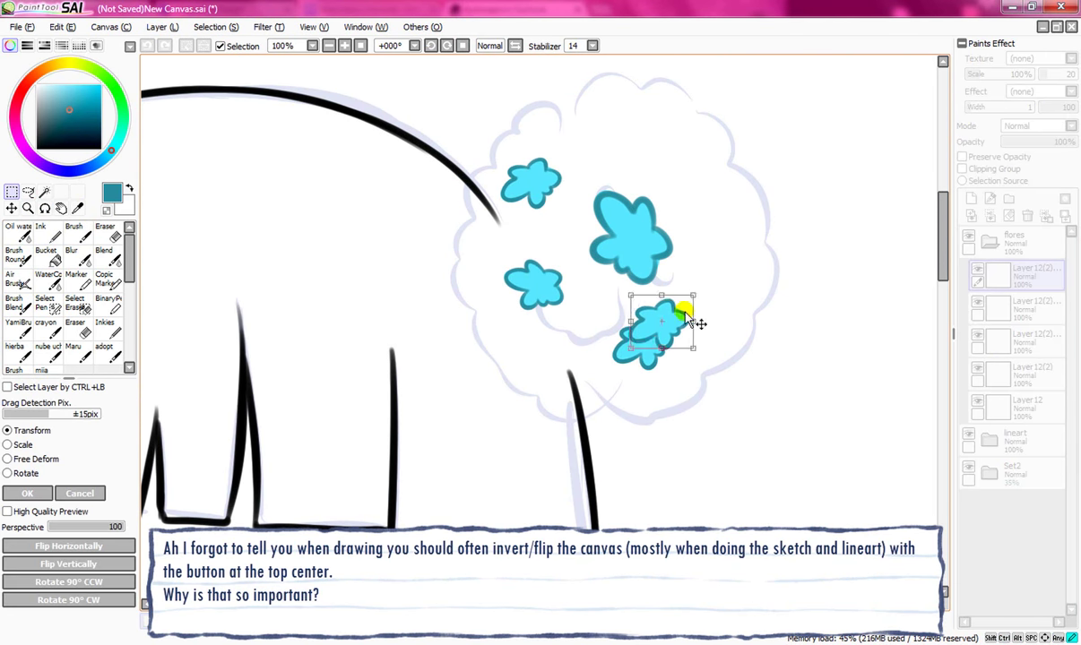
left_click_drag(685, 317, 744, 253)
key("Return")
left_click(990, 216)
Step: Copy one flower onto its own layer and shrink it to a tiny blossom below the large central flower
left_click(977, 269)
left_click(28, 192)
key("ctrl+v")
key("ctrl+t")
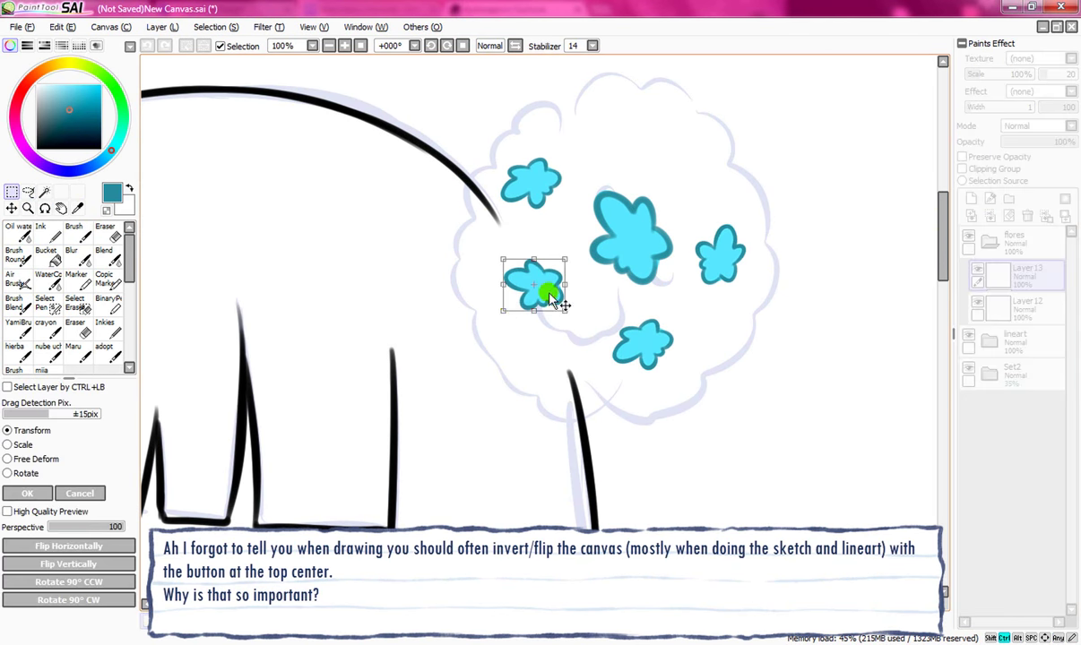
left_click_drag(564, 309, 593, 310)
key("Return")
left_click(162, 27)
left_click(189, 87)
key("ctrl+t")
key("ctrl+d")
left_click(162, 27)
left_click(191, 72)
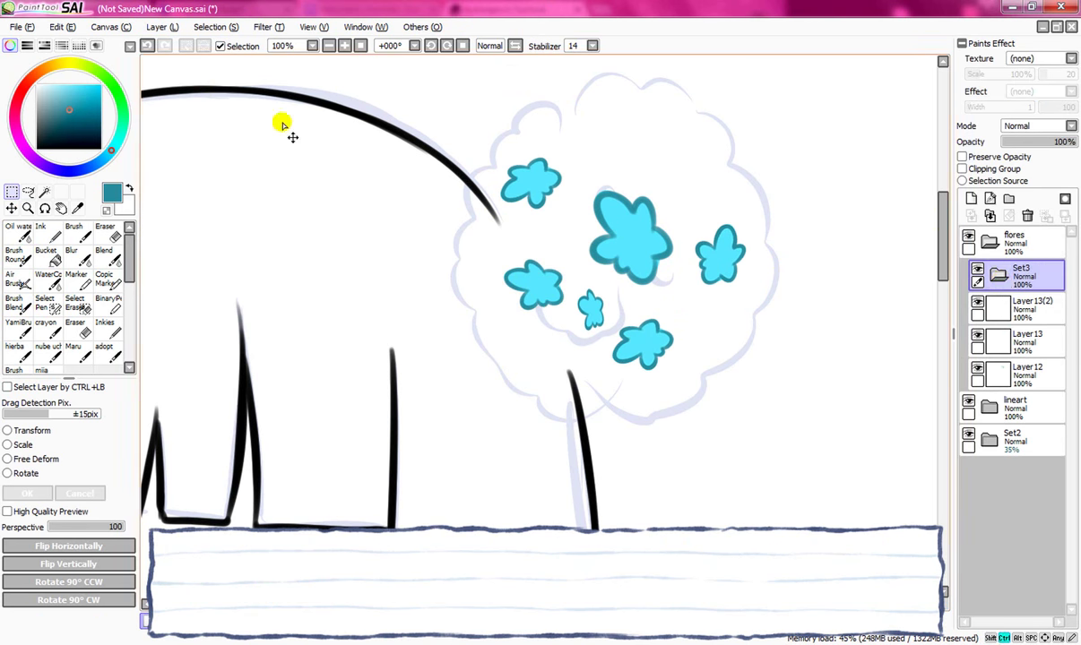
left_click(1028, 216)
left_click(163, 27)
left_click(189, 87)
left_click(1028, 216)
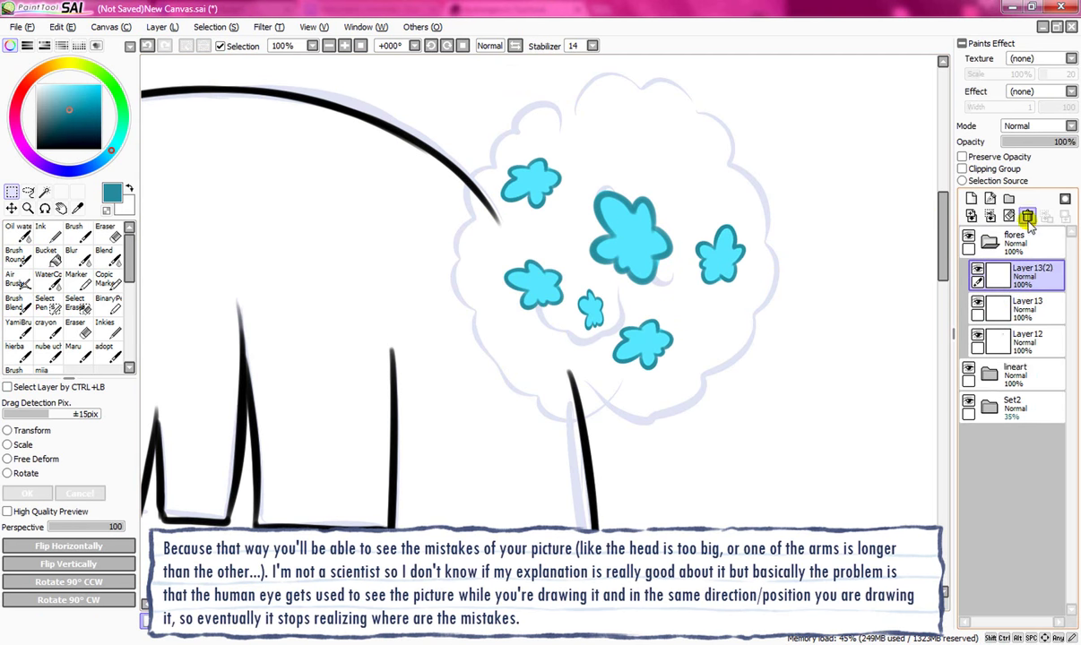
left_click(1028, 216)
Step: Duplicate the tiny blossom three times and arrange the rotated copies above and beside the large flower's inner side
left_click(162, 27)
left_click(179, 87)
key("ctrl+t")
left_click_drag(592, 311, 615, 159)
left_click_drag(595, 158, 566, 141)
key("Return")
left_click(162, 27)
left_click(184, 87)
key("ctrl+t")
key("Return")
left_click(160, 28)
left_click(184, 87)
key("Return")
Step: Place two more tiny blossom copies in the bun's upper outer area and merge all the flower layers
left_click(162, 27)
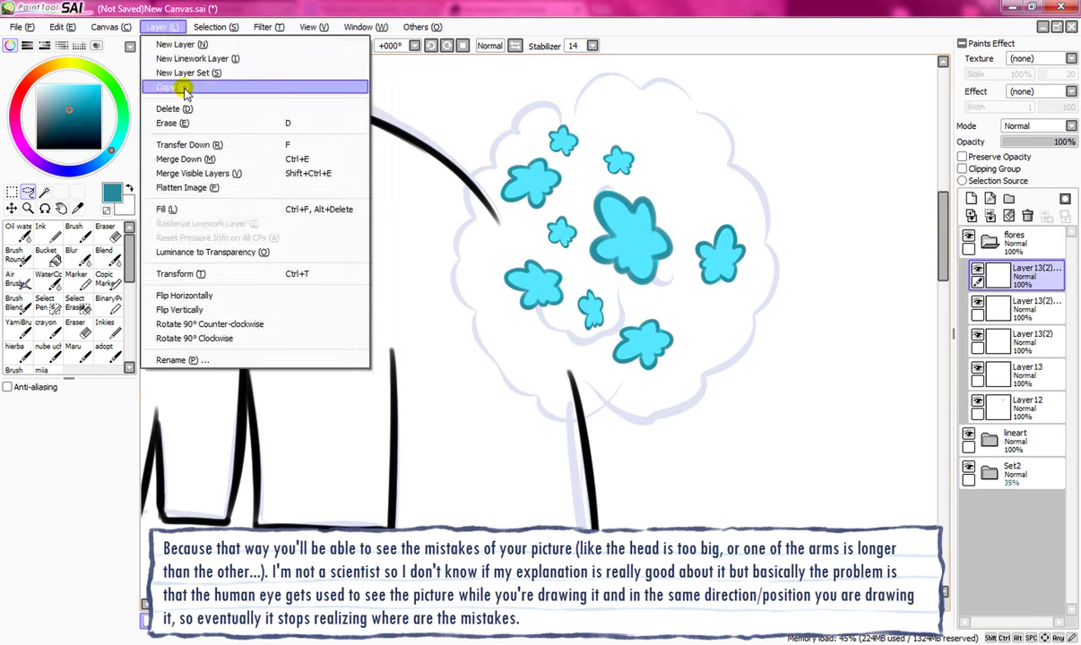
left_click(184, 87)
key("ctrl+t")
left_click_drag(565, 233, 689, 210)
key("Return")
left_click(128, 27)
left_click(184, 87)
left_click_drag(692, 165, 683, 149)
left_click_drag(709, 120, 678, 114)
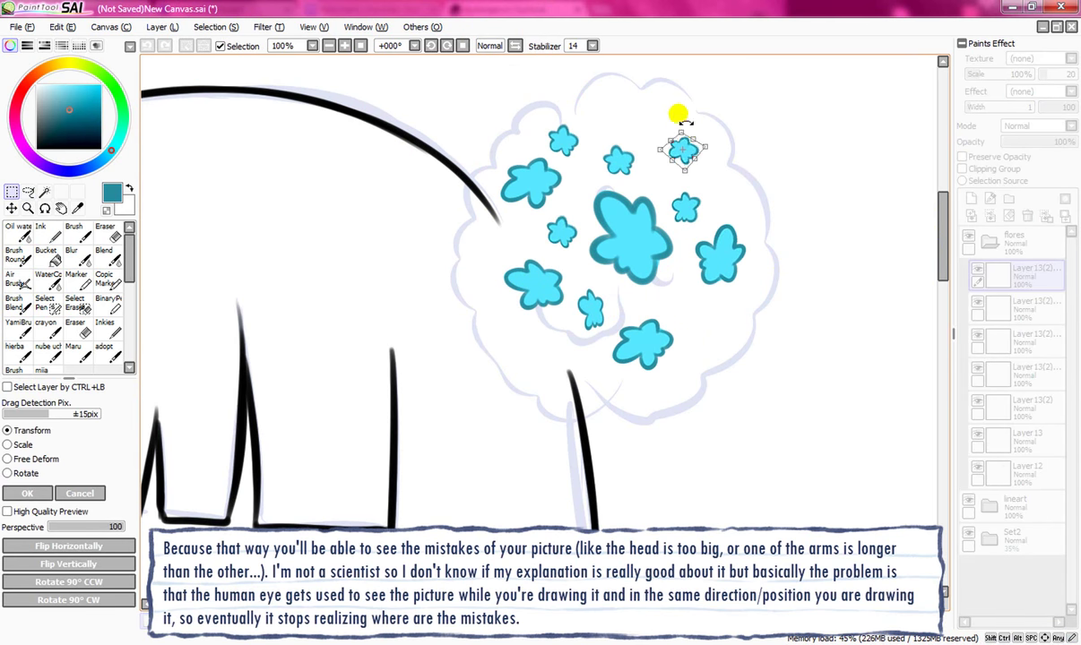
key("Return")
triple_click(990, 217)
triple_click(990, 217)
Step: Paint the bun's round, bumpy shape in solid teal with the Ink tool on a new layer beneath the flowers
left_click(972, 199)
left_click(51, 235)
mouse_move(482, 234)
left_mouse_down()
mouse_move(464, 273)
mouse_move(508, 351)
mouse_move(707, 257)
mouse_move(623, 230)
left_mouse_up()
left_click(90, 409)
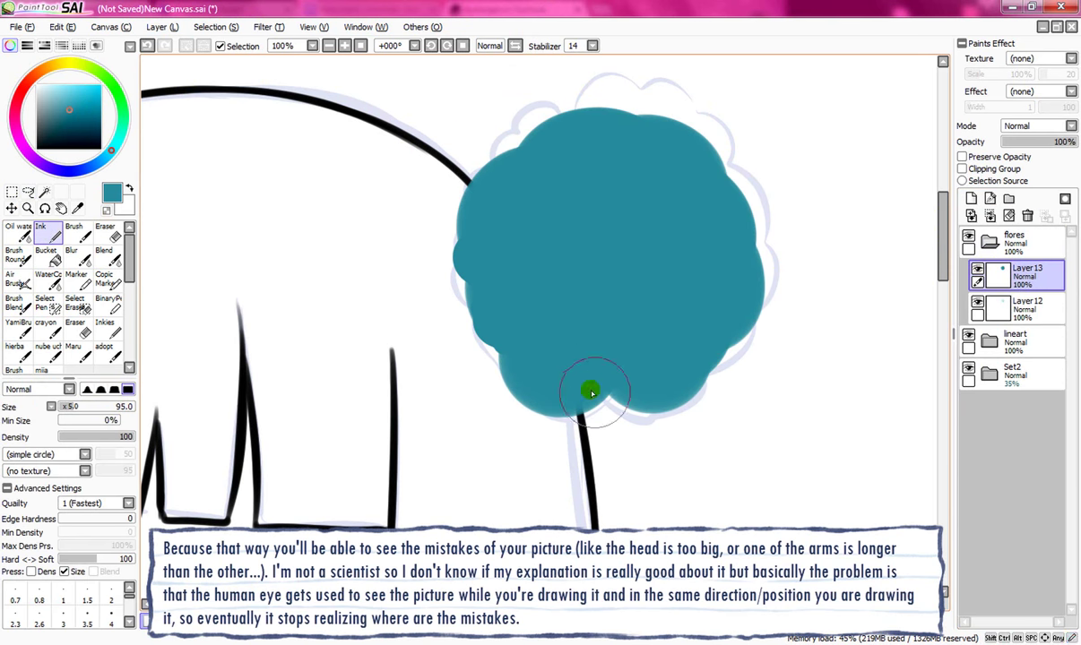
mouse_move(592, 392)
left_mouse_down()
mouse_move(683, 406)
mouse_move(719, 161)
mouse_move(526, 137)
mouse_move(469, 294)
mouse_move(639, 113)
mouse_move(614, 150)
left_mouse_up()
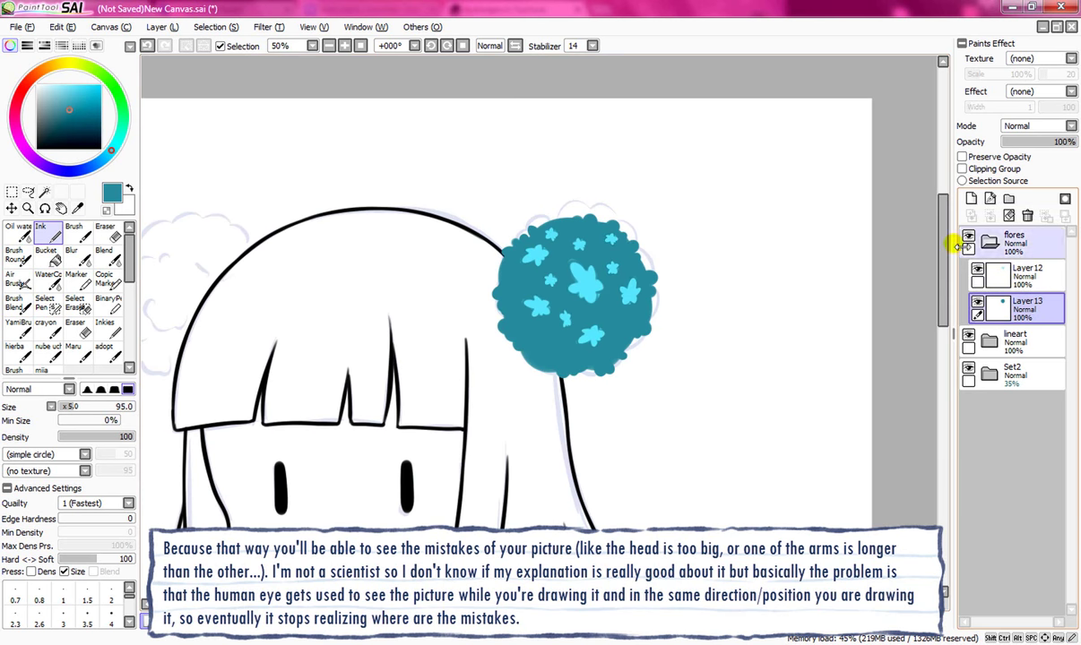
Step: Lighten the bun's base color with Hue and Saturation and apply the Fringe effect to its layer
left_click(267, 27)
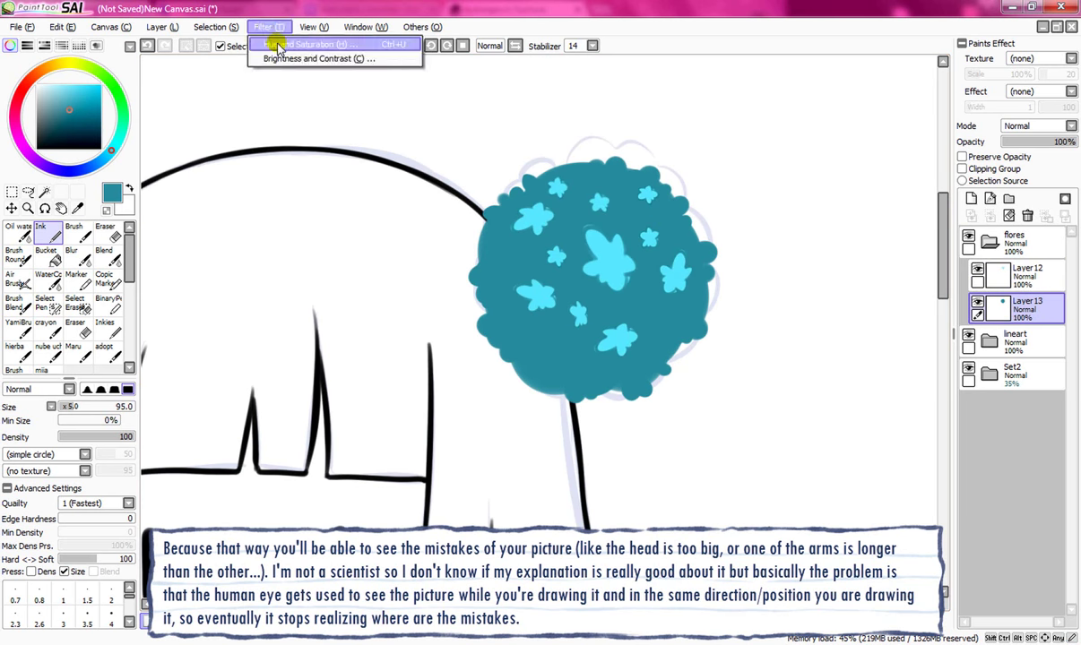
left_click(280, 44)
left_click_drag(910, 459, 944, 460)
left_click_drag(911, 439, 944, 439)
key("Return")
left_click(1040, 92)
left_click(1023, 116)
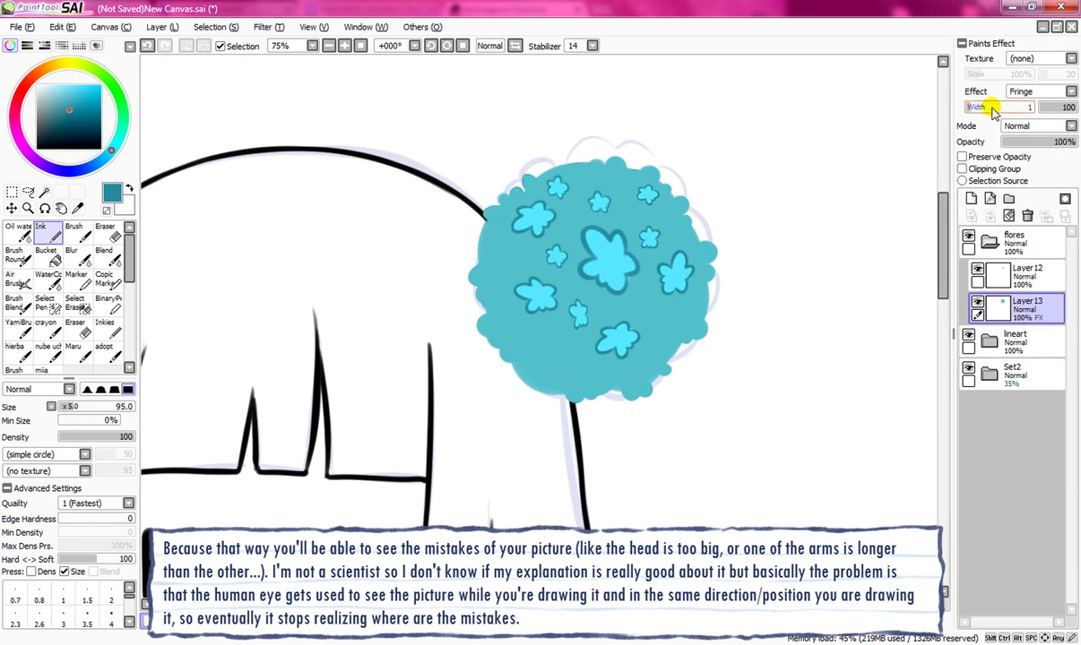
Step: Add a layer above the bun base and paint small pale-blue flowers with the Ink tool at size 40
left_click(970, 198)
left_click(345, 46)
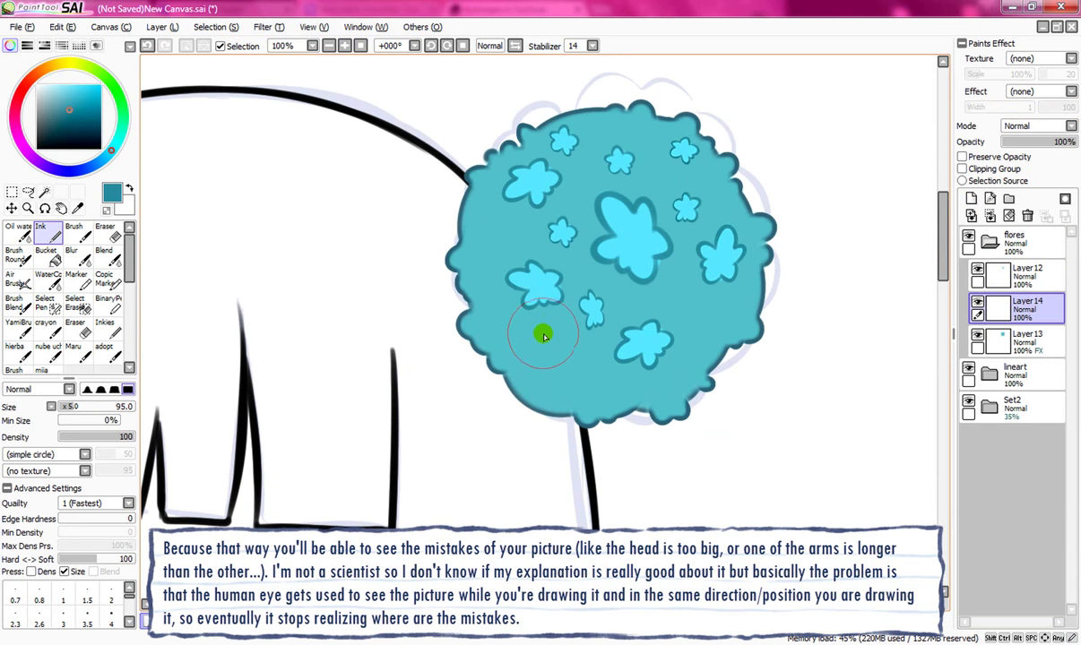
left_click(104, 157)
left_click(496, 299)
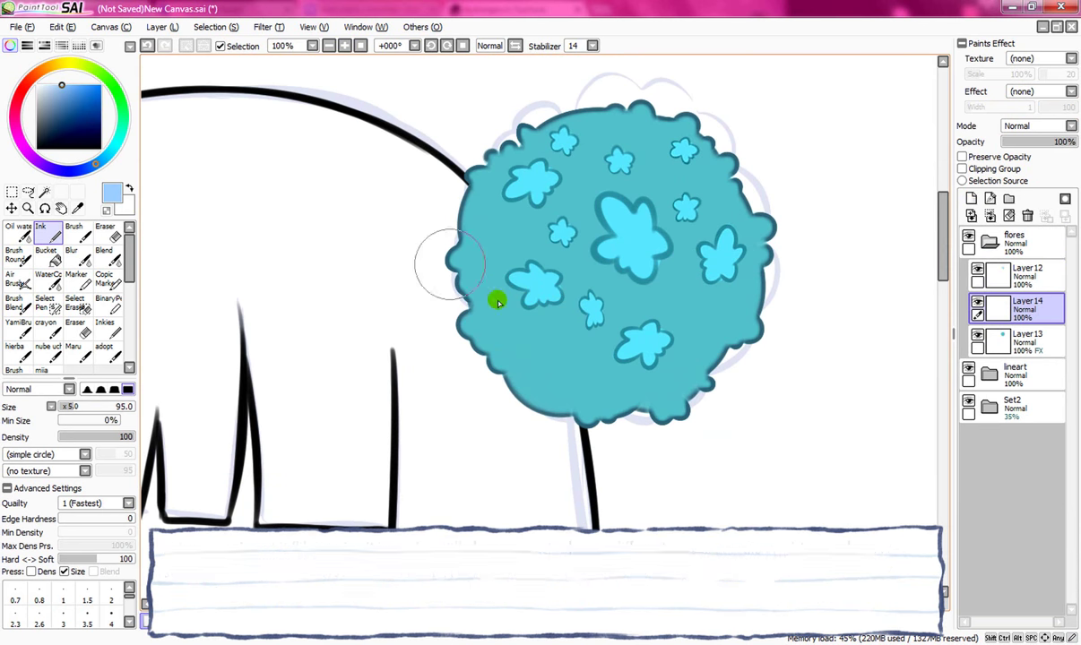
key("ctrl+z")
left_click(497, 248)
left_click(54, 85)
key("ctrl+z")
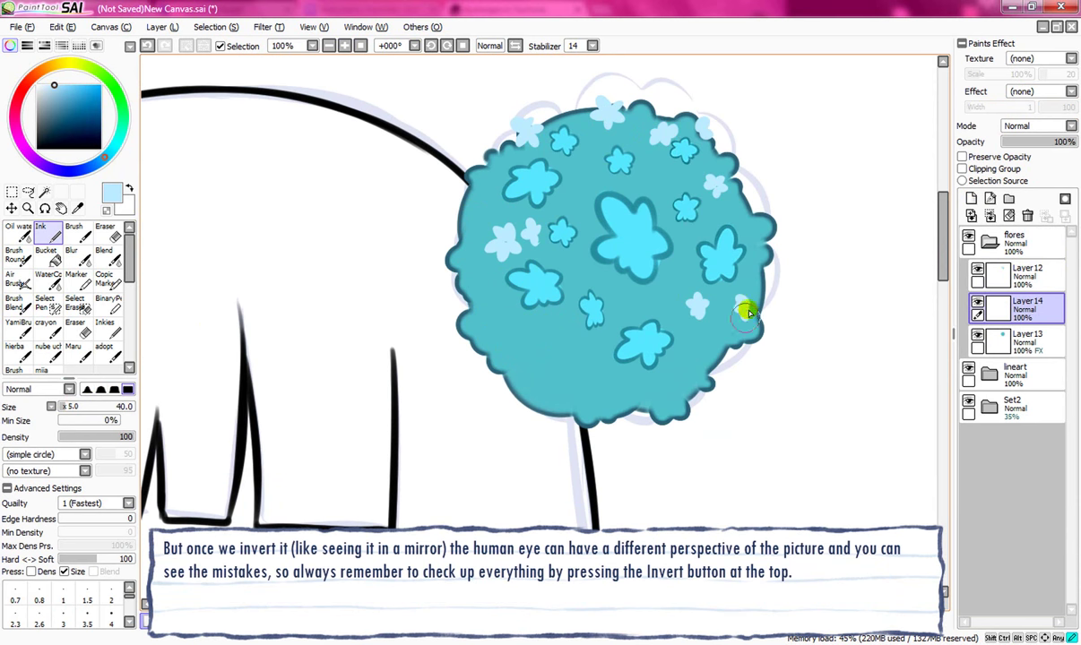
Step: Move the pale-blue flower layer above the cyan flowers and paint more small blossoms across the bun
left_click_drag(1009, 308, 1004, 266)
left_click(106, 233)
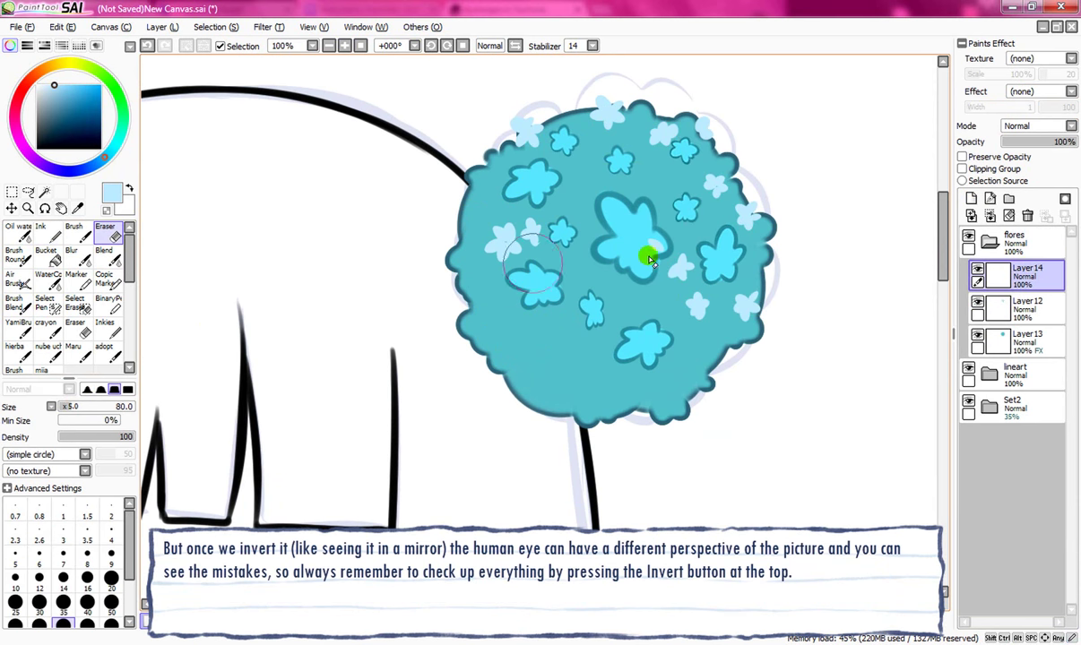
left_click(48, 234)
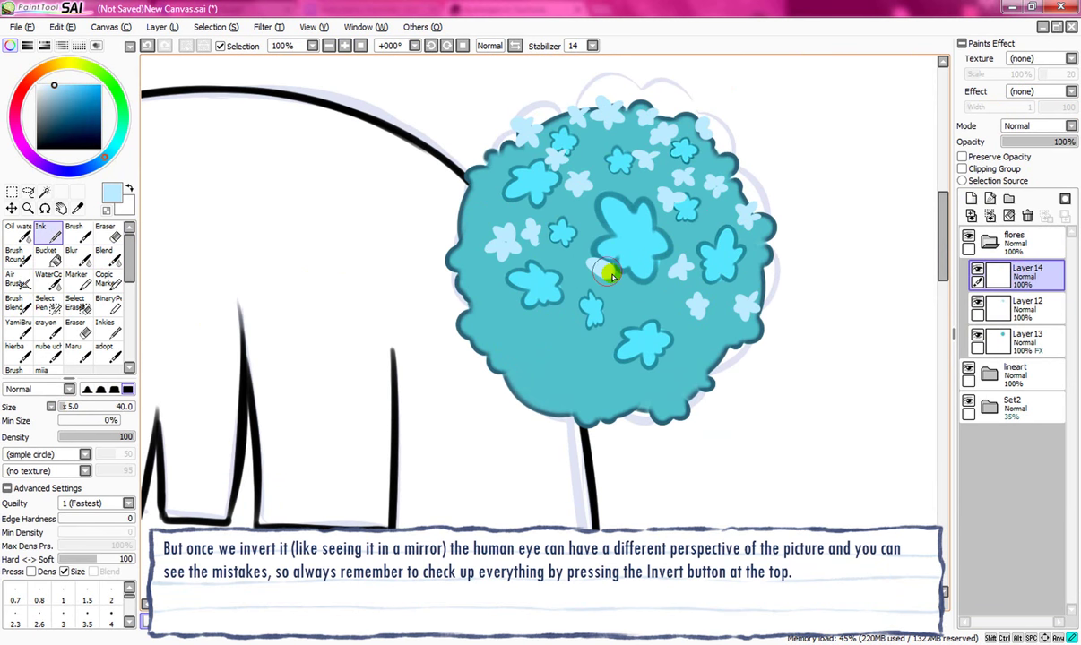
left_click_drag(611, 275, 613, 273)
Step: Add a layer directly above the bun base and paint small medium-blue flowers with the Ink tool at size 40
left_click(1017, 341)
left_click(971, 199)
right_click(479, 277)
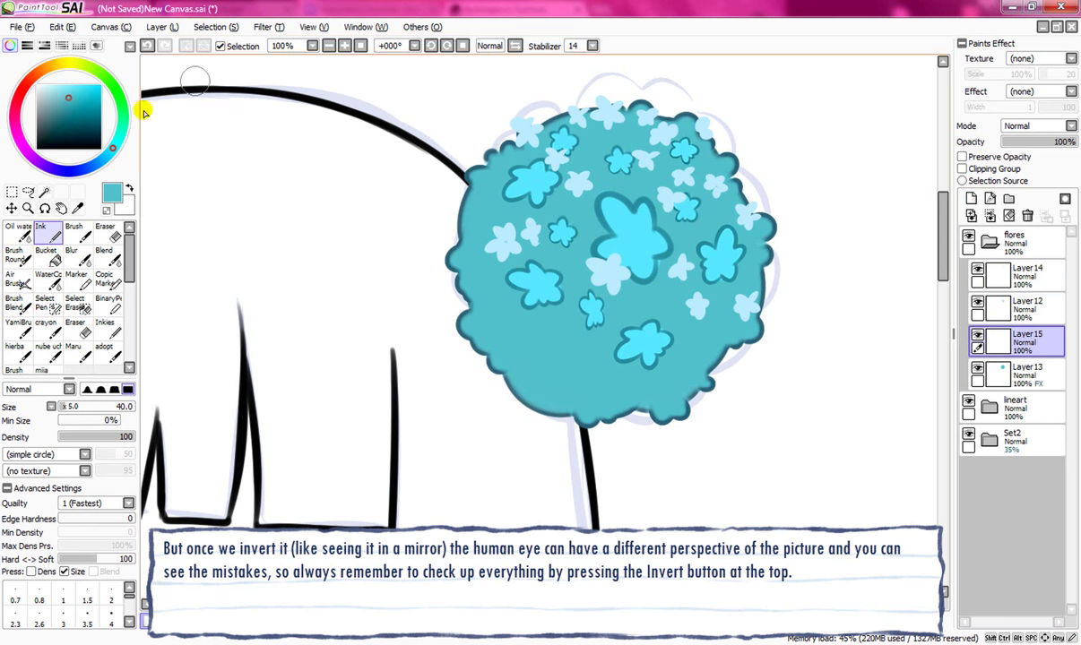
left_click(103, 160)
left_click_drag(526, 341, 550, 354)
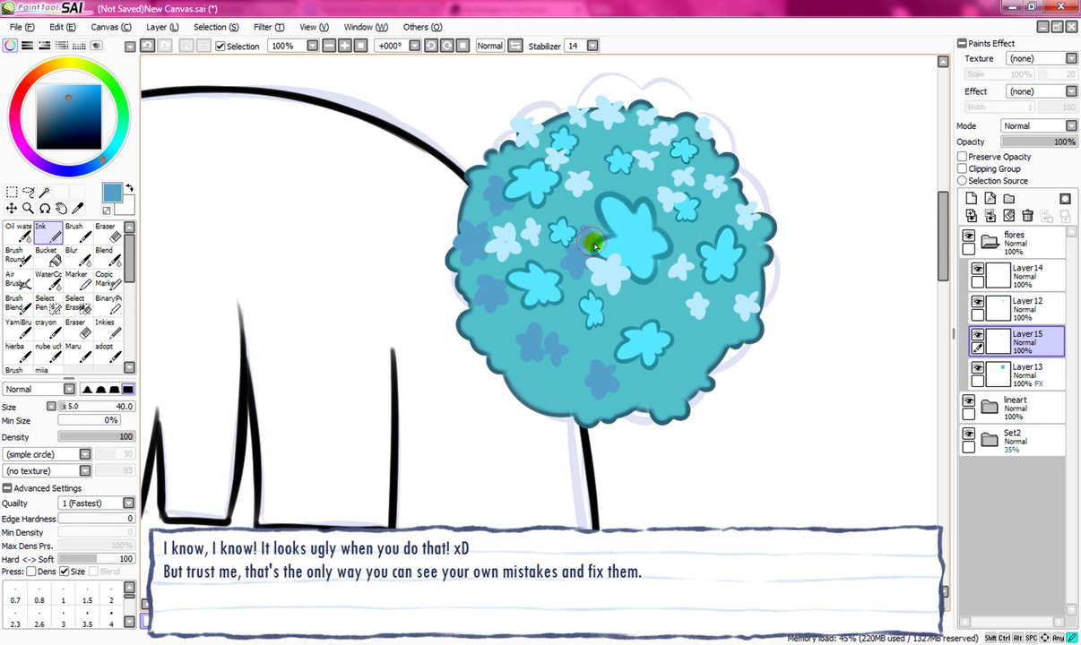
left_click(329, 46)
left_click(329, 46)
left_click(329, 46)
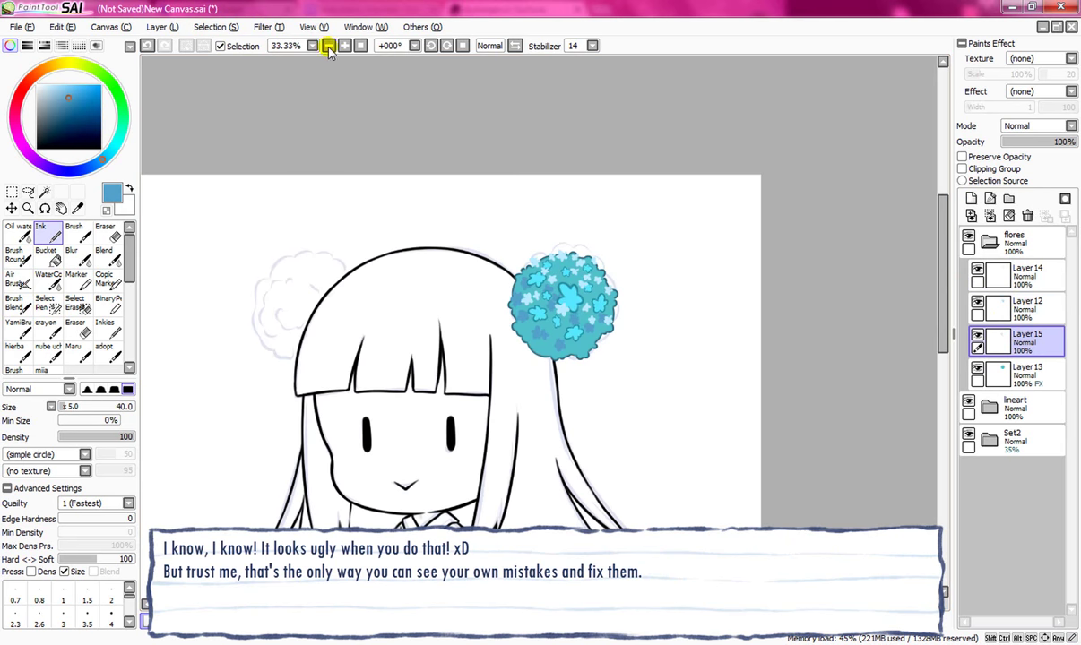
left_click(328, 46)
Step: Add a layer and paint larger dark-blue flowers across the bun's lower part with the Ink tool at size 65
left_click(27, 208)
left_click(557, 222)
double_click(636, 175)
left_click_drag(943, 277, 943, 268)
left_click(970, 199)
left_click(72, 111)
left_click(96, 164)
left_click(49, 234)
left_click(76, 407)
left_click(69, 406)
left_click_drag(507, 288, 536, 309)
left_click_drag(572, 331, 588, 339)
left_click_drag(657, 352, 668, 364)
mouse_move(627, 284)
left_mouse_down()
mouse_move(645, 292)
mouse_move(607, 313)
left_mouse_up()
Step: Move the dark-blue flower layer beneath the medium-blue flowers and paint another dark-blue blossom on the bun's lower edge
left_click_drag(1031, 343, 1039, 379)
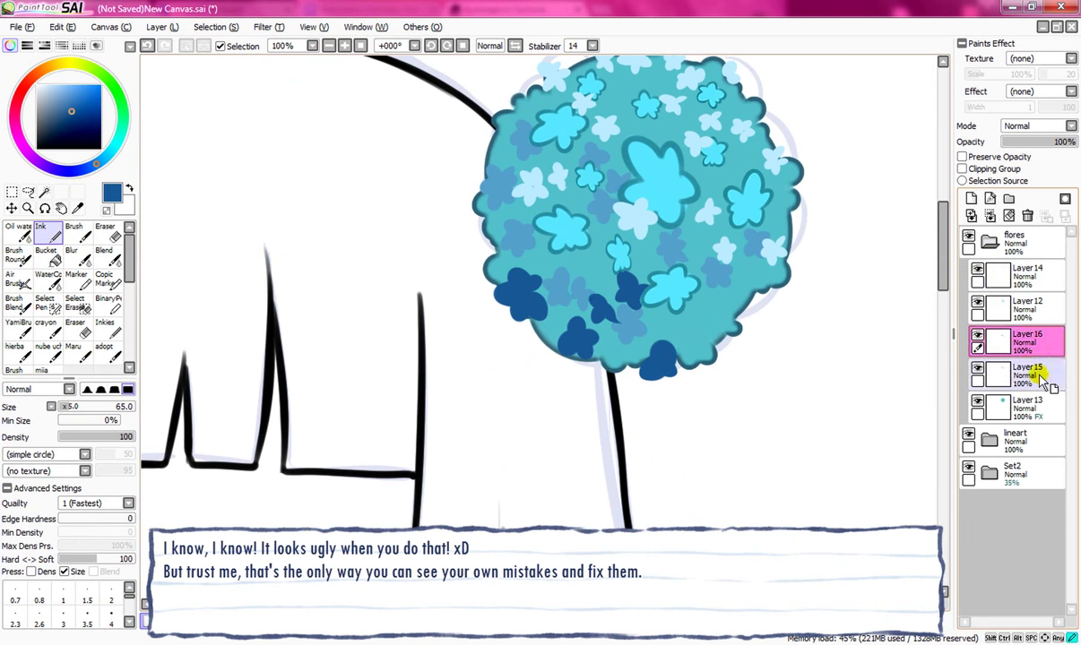
left_click_drag(705, 332, 728, 335)
Step: Add a Clipping Group layer above the bun base and shade the bun's lower part dark blue with the Air Brush at size 225
left_click(18, 281)
left_click(1037, 406)
left_click(971, 199)
left_click(962, 169)
mouse_move(565, 359)
left_mouse_down()
mouse_move(762, 347)
mouse_move(586, 219)
left_mouse_up()
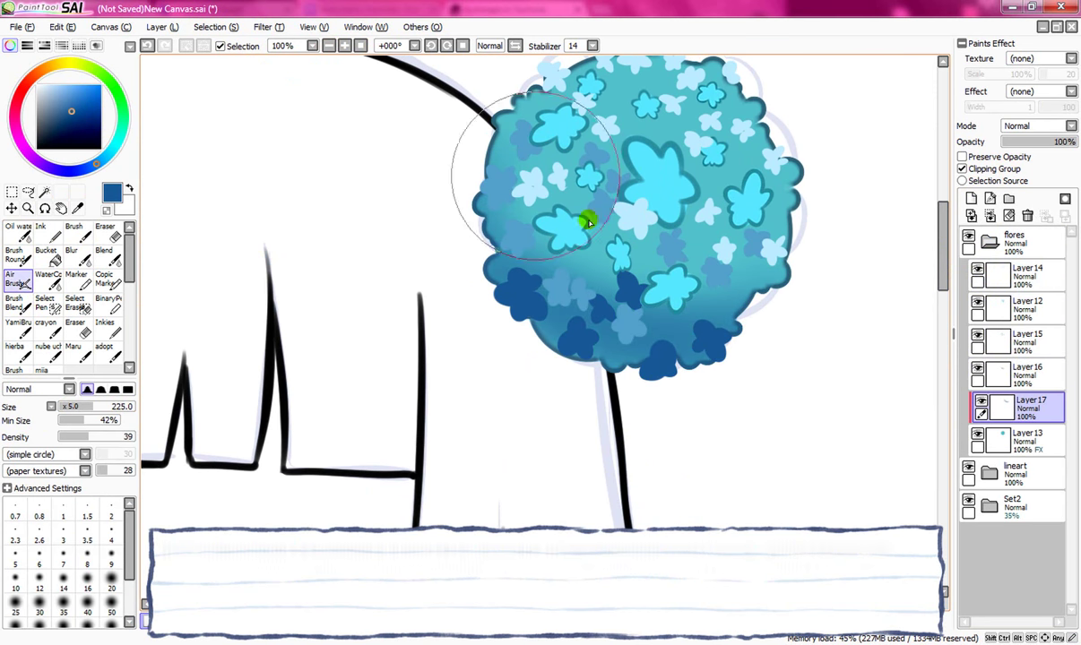
Step: Paint more dark-blue flowers along the bun's sides and lower edge on Layer16 with the Ink tool at size 65
left_click(999, 370)
left_click(47, 232)
mouse_move(499, 208)
left_mouse_down()
mouse_move(505, 220)
mouse_move(490, 251)
left_mouse_up()
left_click_drag(723, 310, 734, 320)
left_click(360, 46)
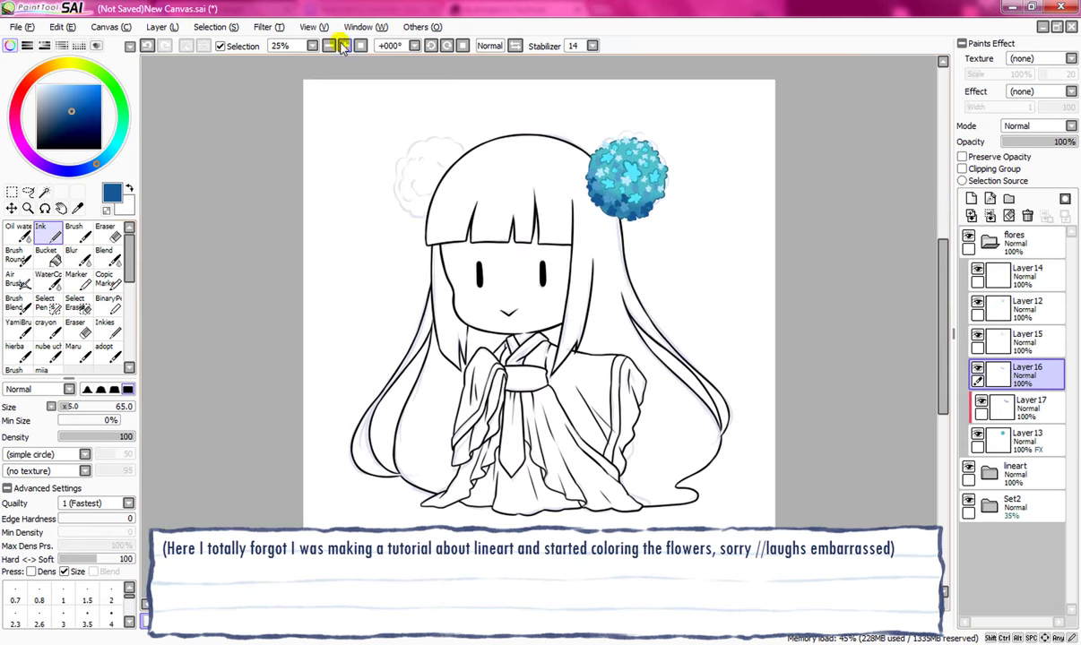
left_click(345, 46)
Step: Touch up the bun's shading on the clipped Layer17 with a smaller Air Brush
left_click(1036, 407)
left_click(18, 282)
left_click_drag(104, 406, 81, 406)
mouse_move(621, 161)
left_mouse_down()
mouse_move(682, 179)
mouse_move(393, 150)
left_mouse_up()
Step: Duplicate the flores folder, flip the copy horizontally and place it over the sketched bun on the opposite side of the head
left_click(989, 242)
left_click(162, 28)
left_click(192, 100)
key("ctrl+t")
left_click(81, 546)
key("Return")
Step: Inspect both flower buns and hide the Set2 sketch folder
left_click(27, 208)
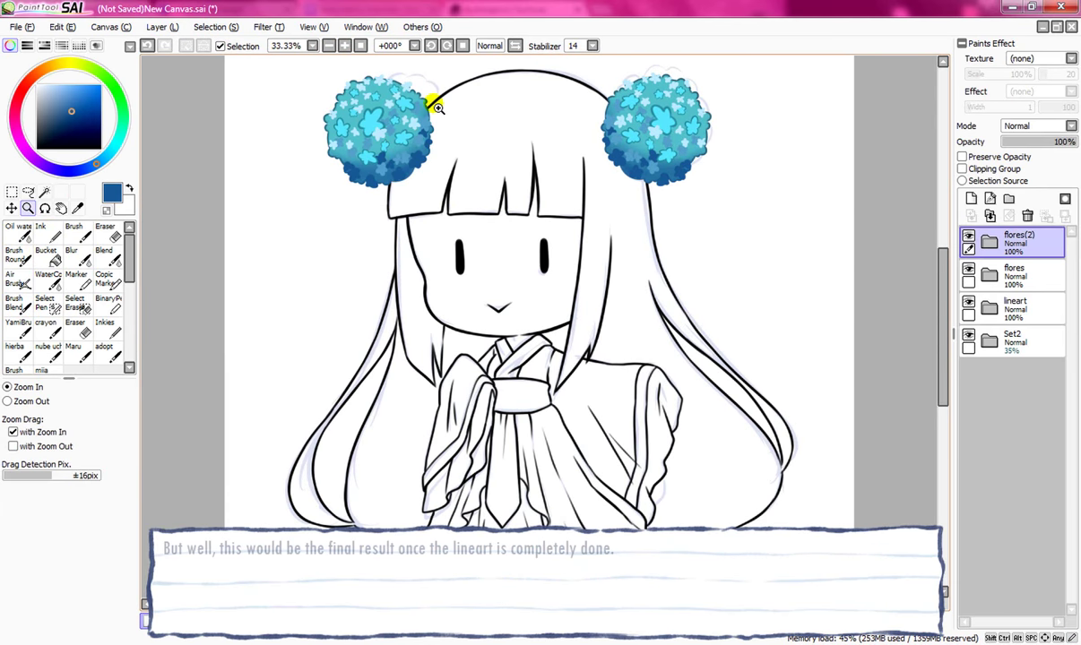
left_click(429, 99)
left_click(428, 100)
left_click(429, 100)
left_click(360, 45)
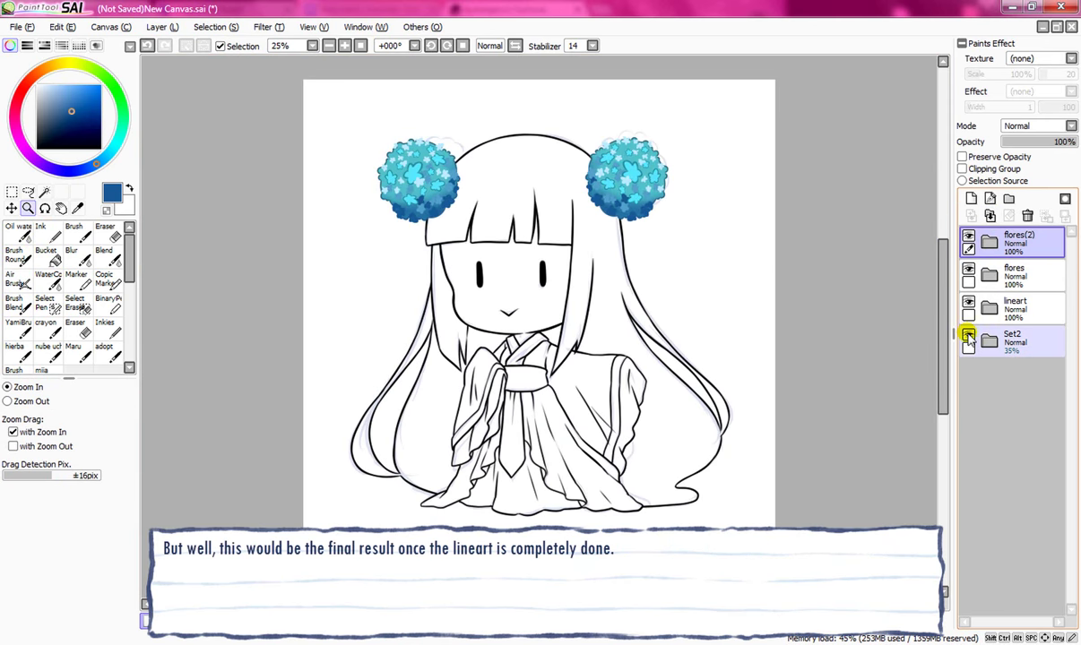
left_click(968, 336)
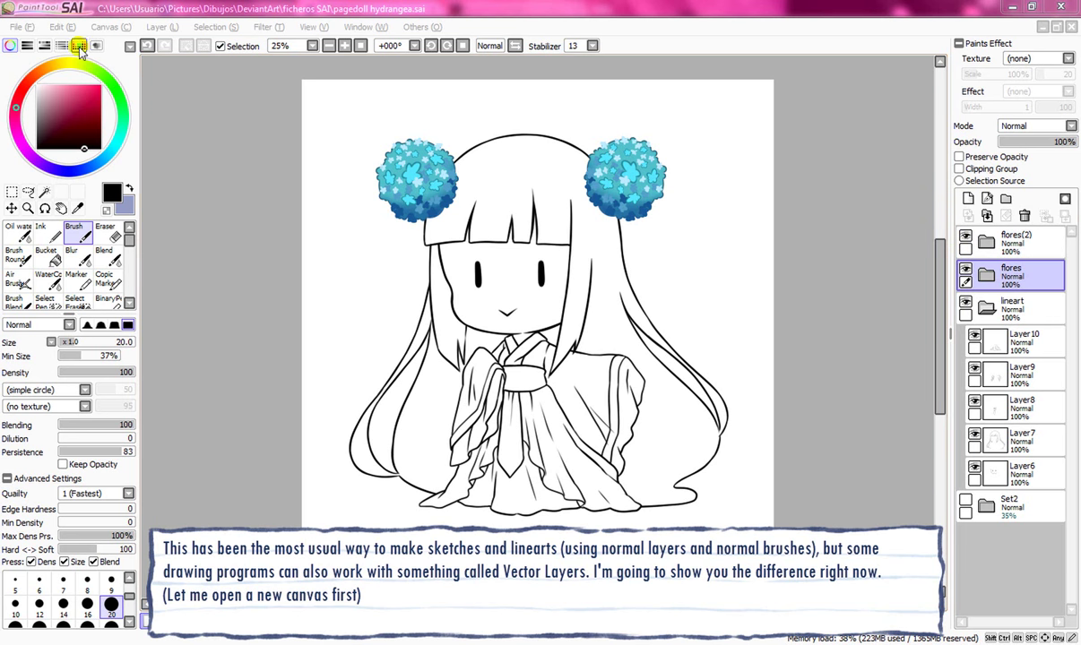
Step: Create a new 4000 x 5000 pixel canvas at 300 pixel/inch and add a linework layer to it
left_click(22, 28)
left_click(32, 44)
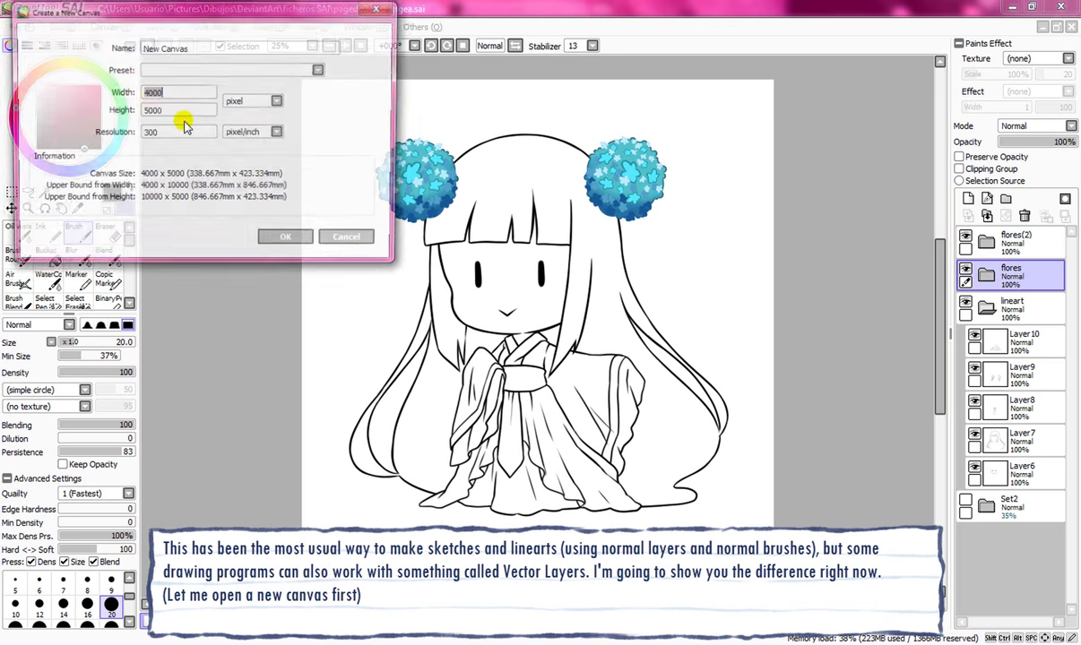
left_click(287, 238)
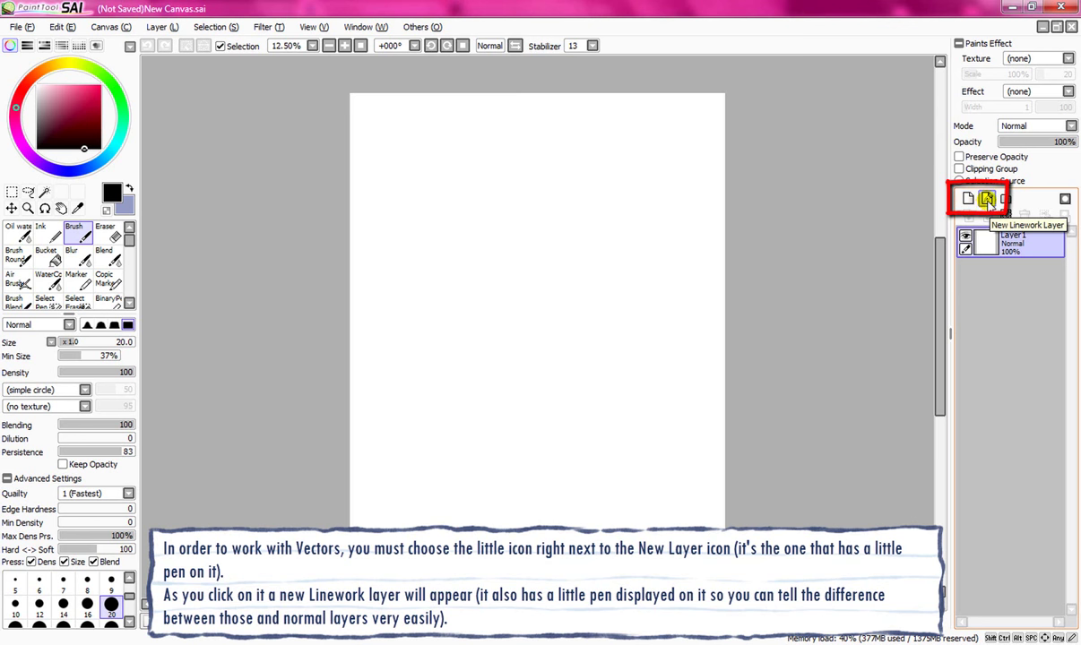
left_click(986, 199)
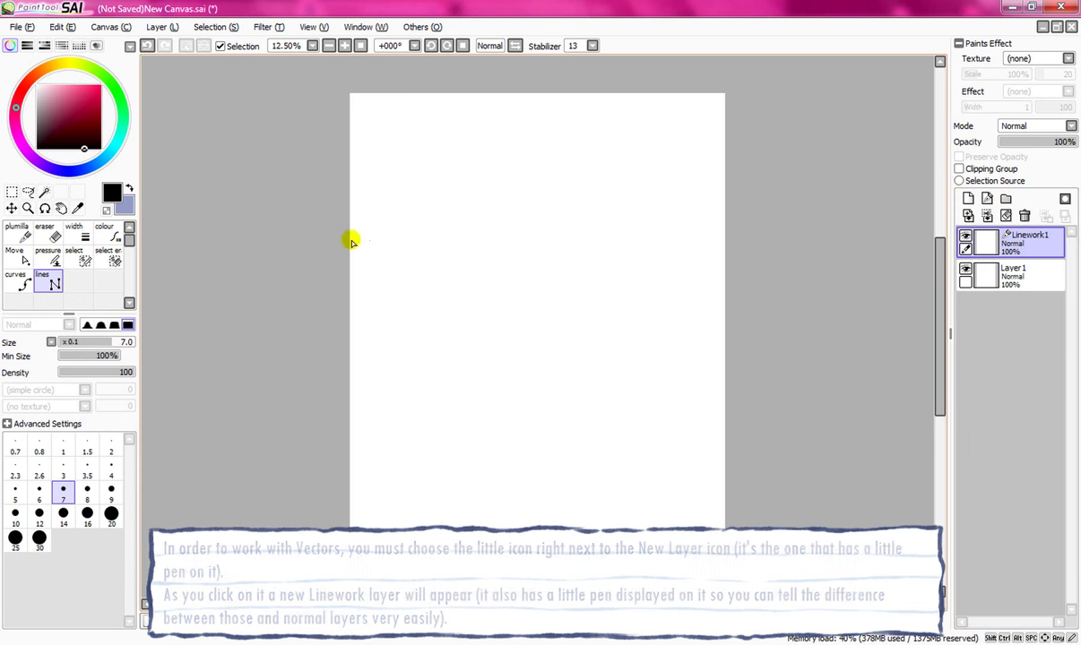
Step: Switch between Linework1 and Layer1 to compare the tools each layer type offers
left_click(20, 235)
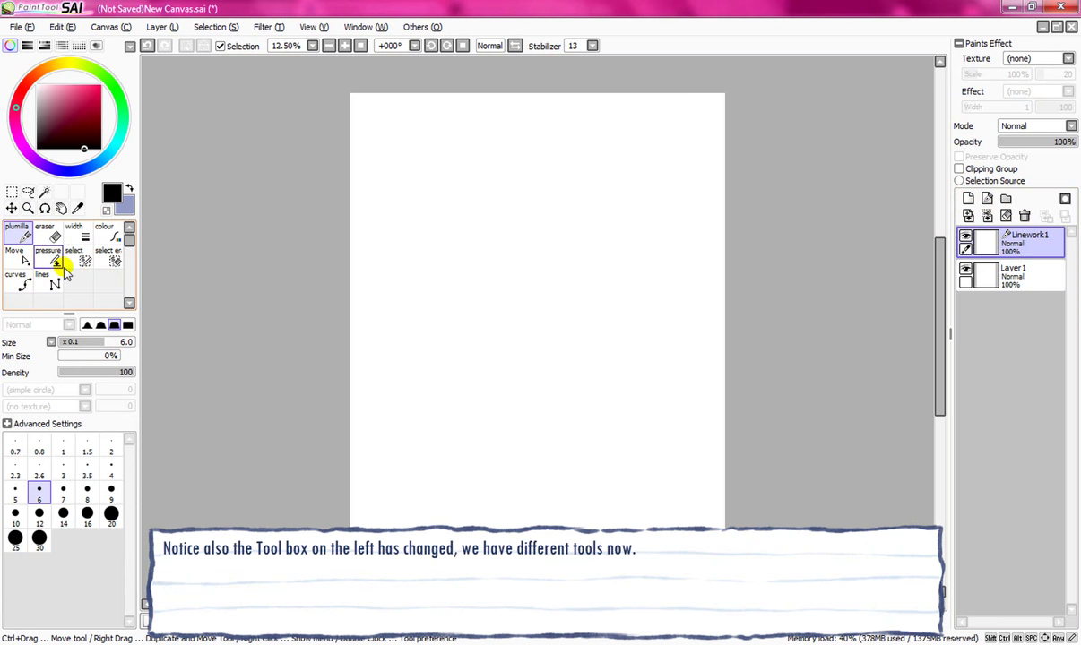
left_click(1030, 278)
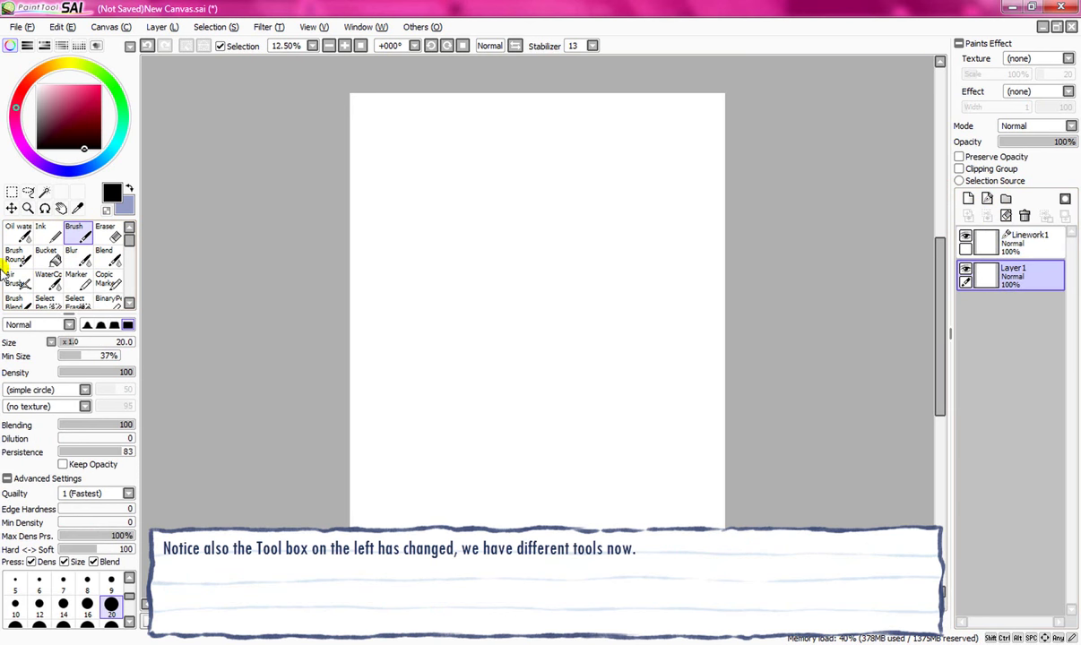
left_click(995, 244)
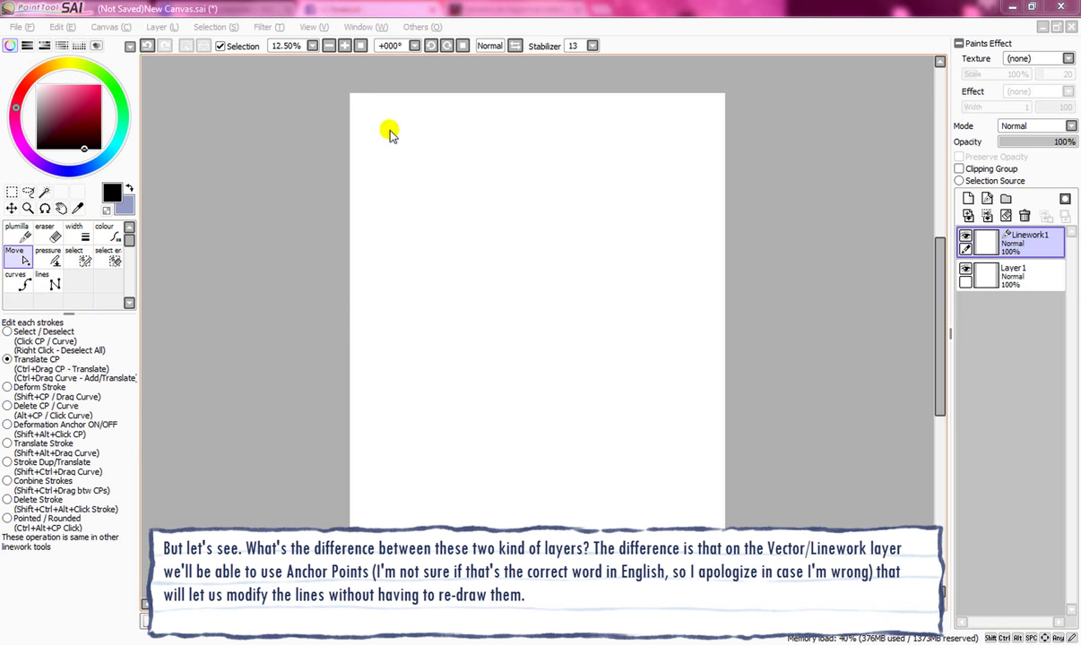
Step: Draw a long winding line down the canvas on Linework1 with the plumilla vector pen at size 25
left_click(19, 233)
left_click(16, 538)
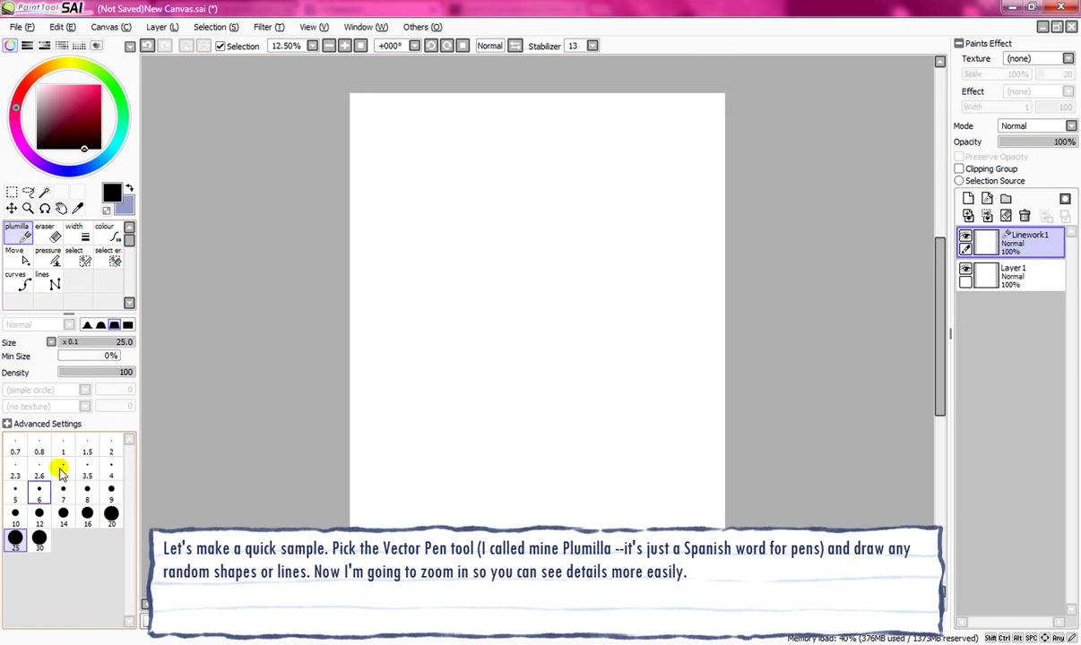
mouse_move(463, 140)
left_mouse_down()
mouse_move(396, 203)
mouse_move(487, 183)
mouse_move(463, 237)
mouse_move(493, 262)
mouse_move(555, 204)
mouse_move(601, 266)
mouse_move(493, 310)
mouse_move(565, 326)
mouse_move(584, 379)
mouse_move(458, 311)
mouse_move(412, 375)
mouse_move(494, 388)
mouse_move(470, 459)
mouse_move(532, 420)
mouse_move(631, 452)
mouse_move(610, 490)
left_mouse_up()
Step: Reshape the upper part of the winding line by moving its anchor points with the Move tool's Translate CP option
left_click(25, 210)
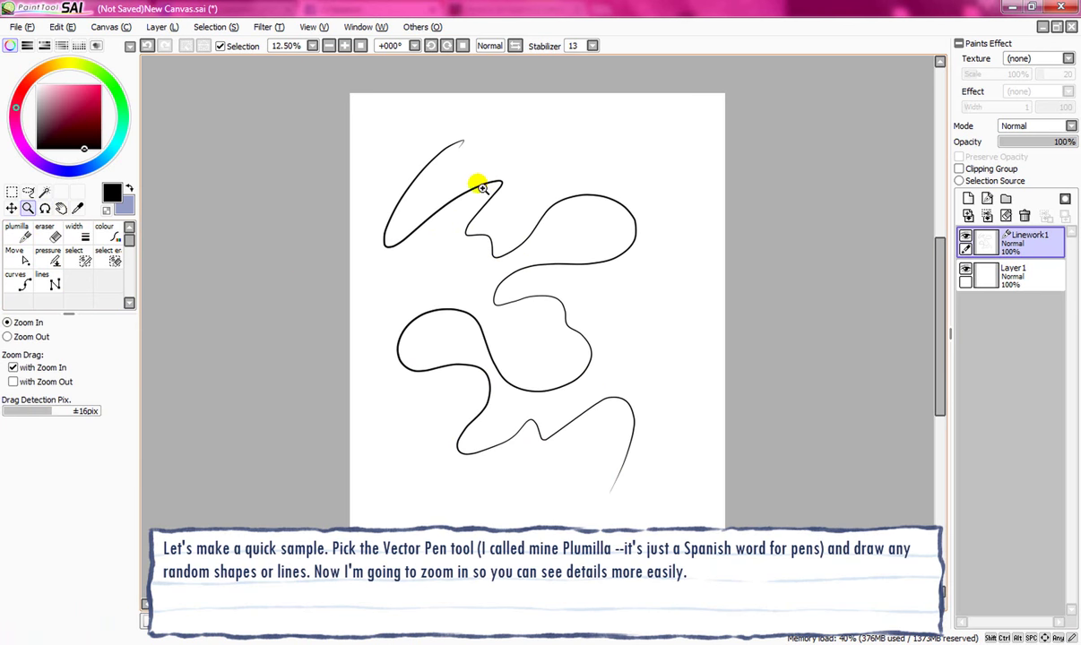
left_click(474, 181)
left_click(483, 251)
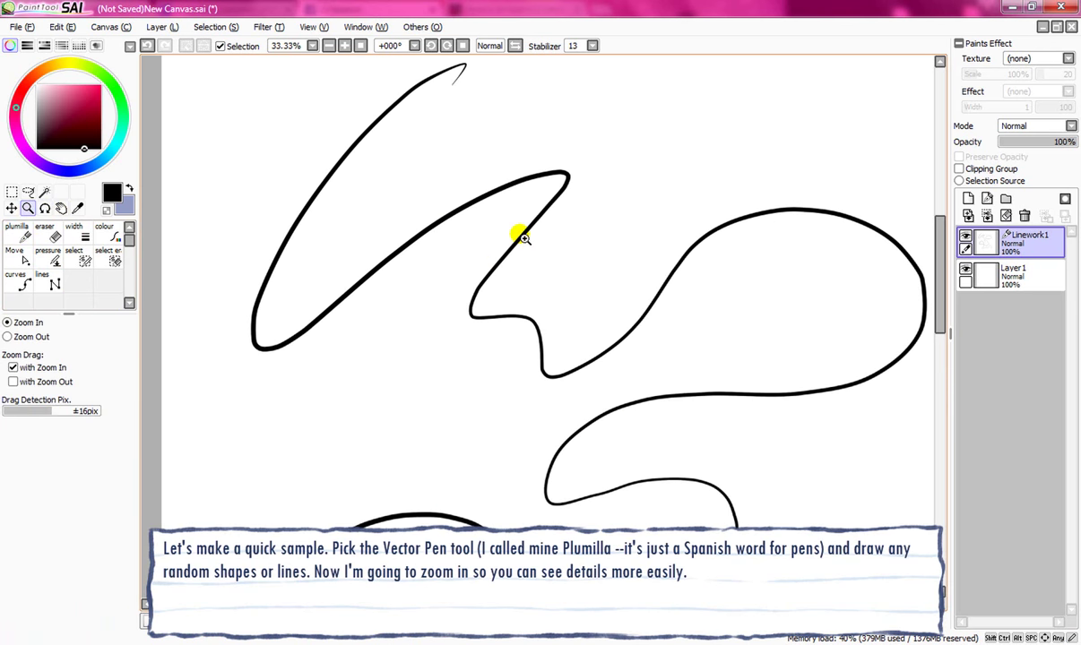
left_click(500, 190)
left_click(18, 257)
left_click(20, 258)
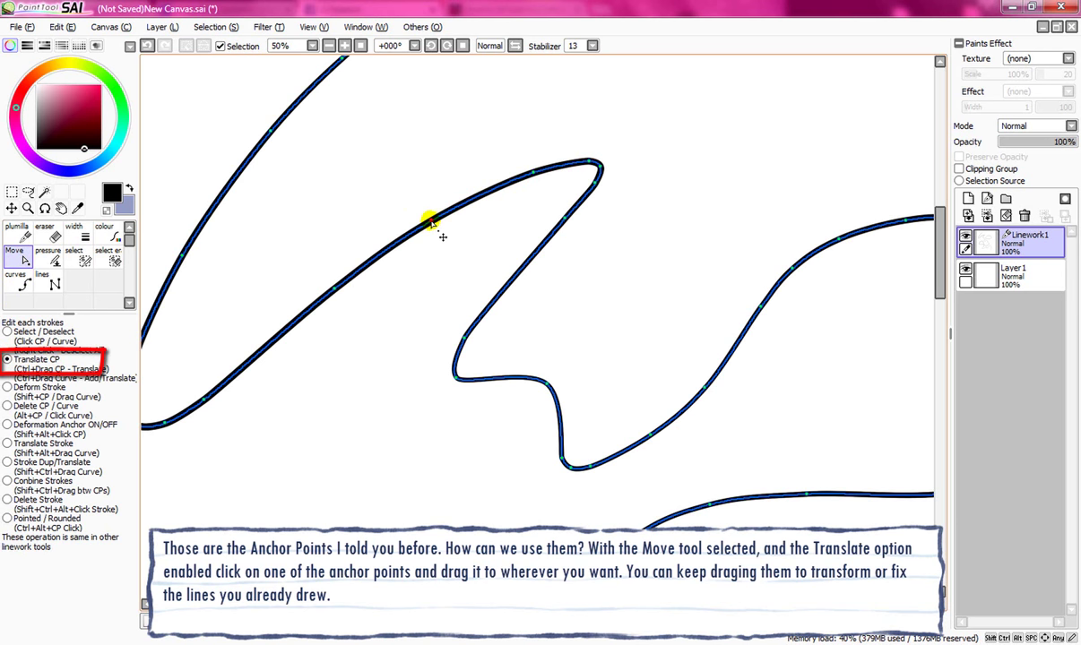
mouse_move(431, 222)
left_mouse_down()
mouse_move(411, 187)
mouse_move(312, 154)
left_mouse_up()
left_click_drag(534, 171, 411, 212)
left_click_drag(578, 160, 451, 94)
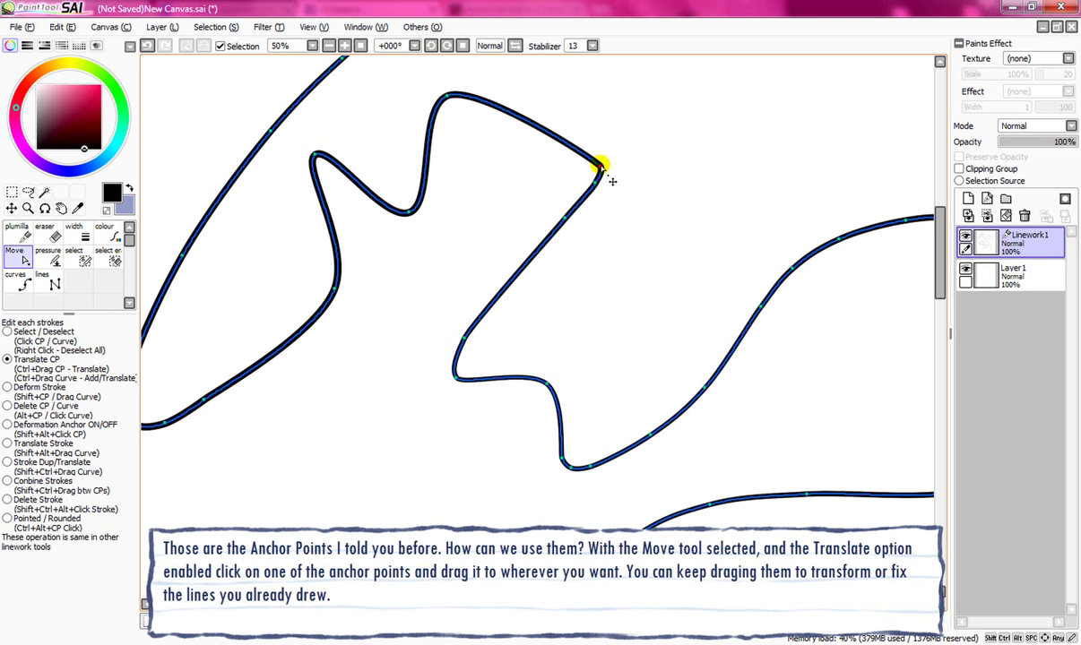
mouse_move(598, 165)
left_mouse_down()
mouse_move(572, 101)
mouse_move(551, 83)
mouse_move(606, 179)
mouse_move(599, 150)
mouse_move(569, 222)
mouse_move(586, 256)
left_mouse_up()
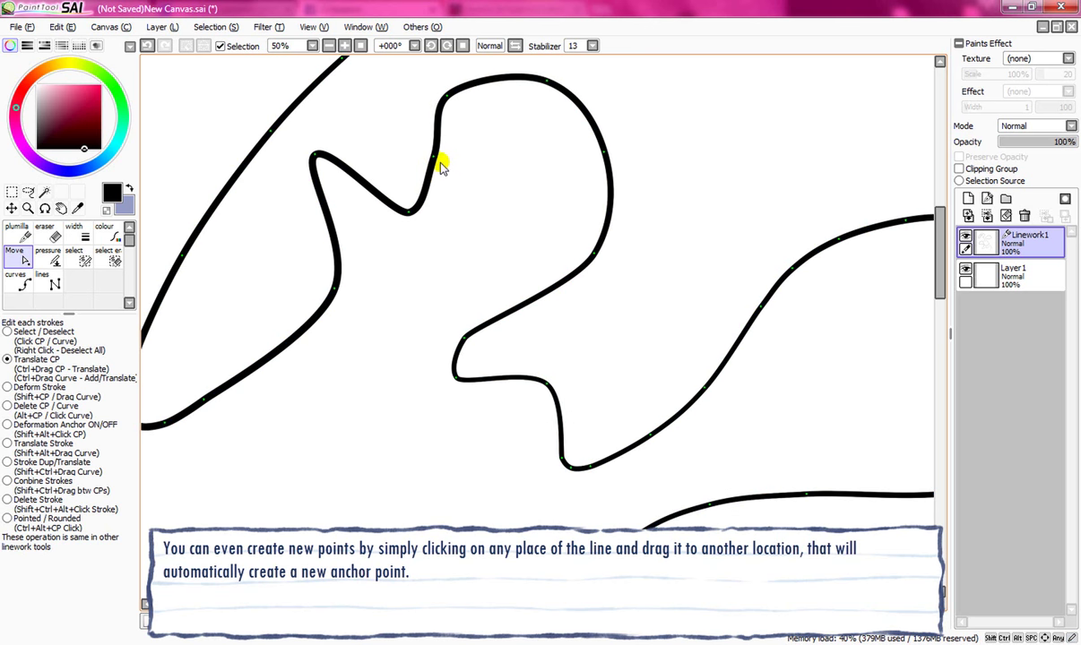
Step: Add new anchor points along the upper bend by pulling the line itself, shaping a row of small zigzags
left_click_drag(422, 156, 392, 142)
mouse_move(473, 85)
left_mouse_down()
mouse_move(462, 114)
mouse_move(482, 101)
mouse_move(485, 114)
mouse_move(535, 115)
left_mouse_up()
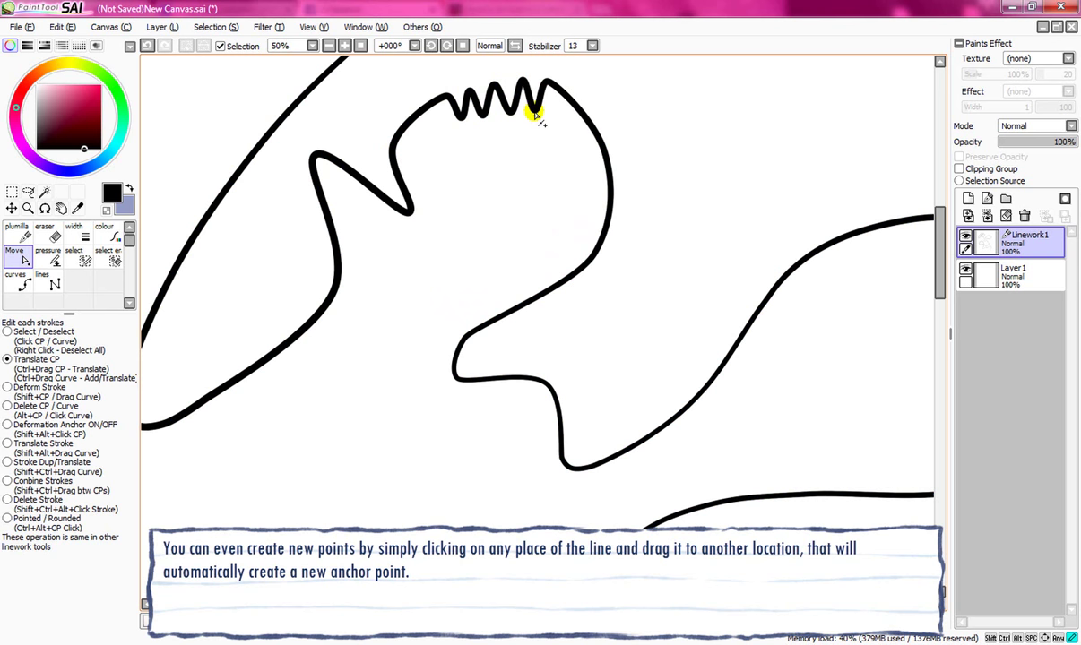
left_click(329, 46)
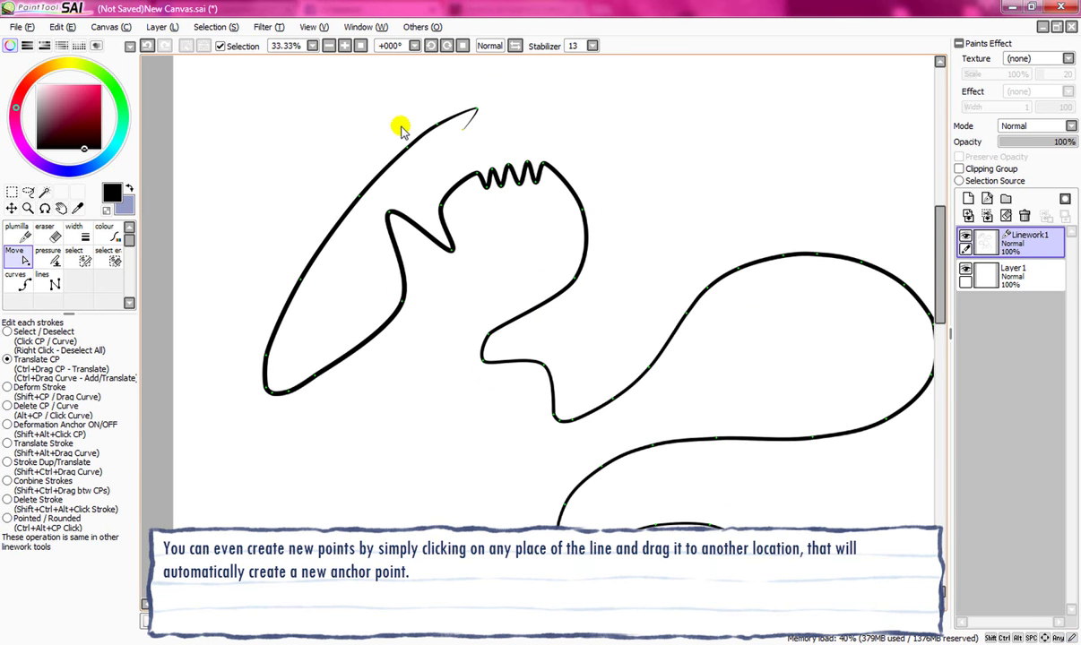
Step: With the Pressure tool, try 0% pressure on the anchor point at the sharp peak beside the zigzags, and settle on a thicker line
left_click(47, 259)
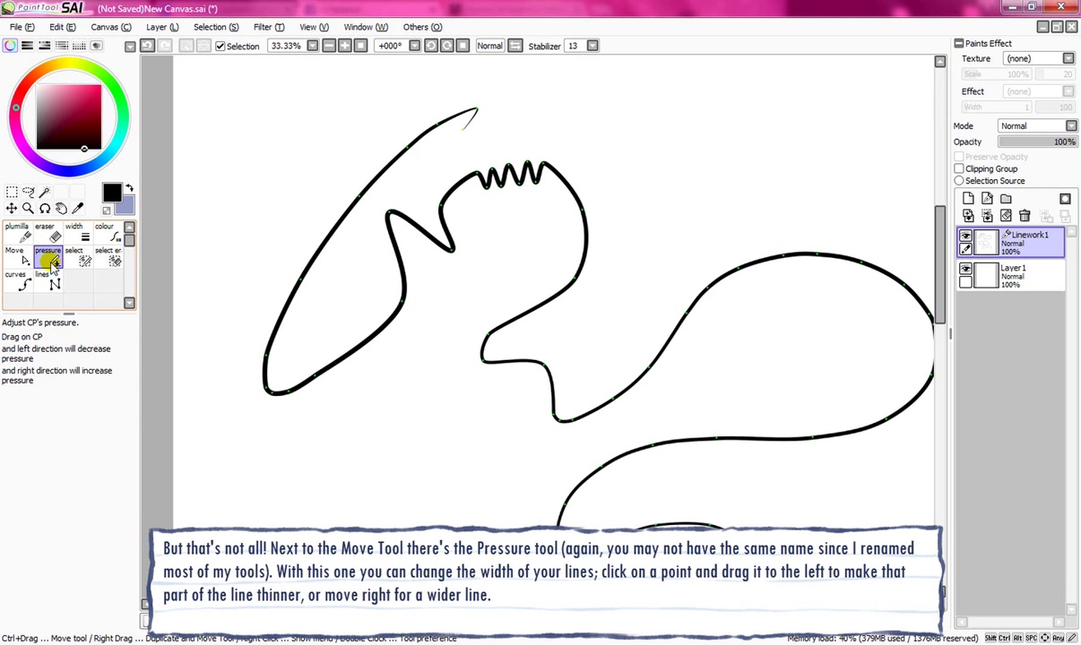
left_click(344, 45)
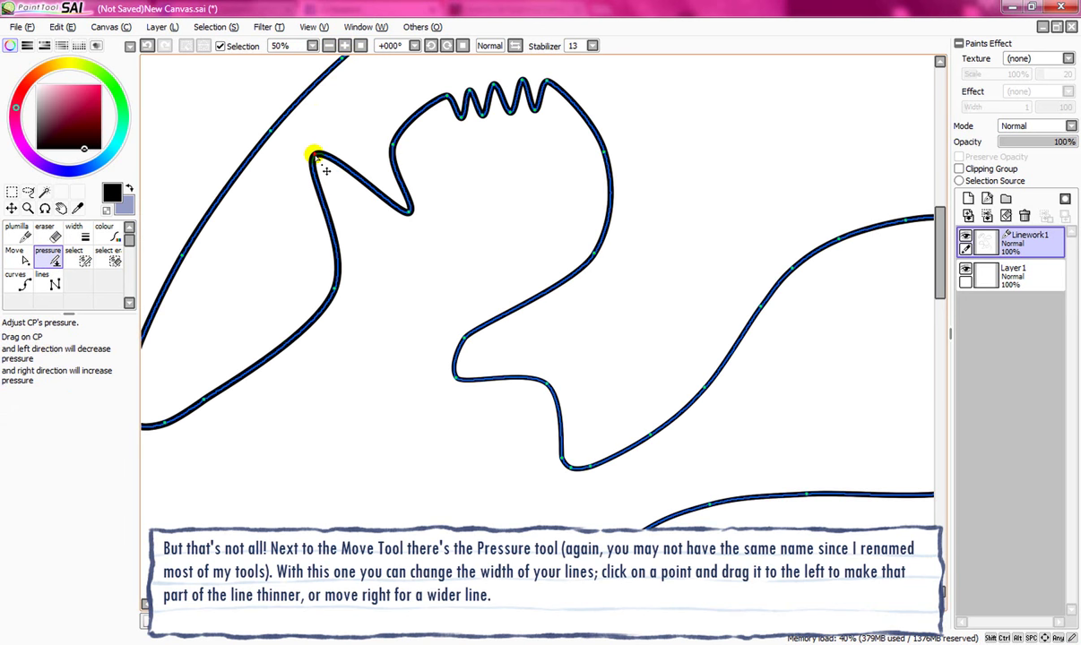
left_click_drag(313, 158, 153, 167)
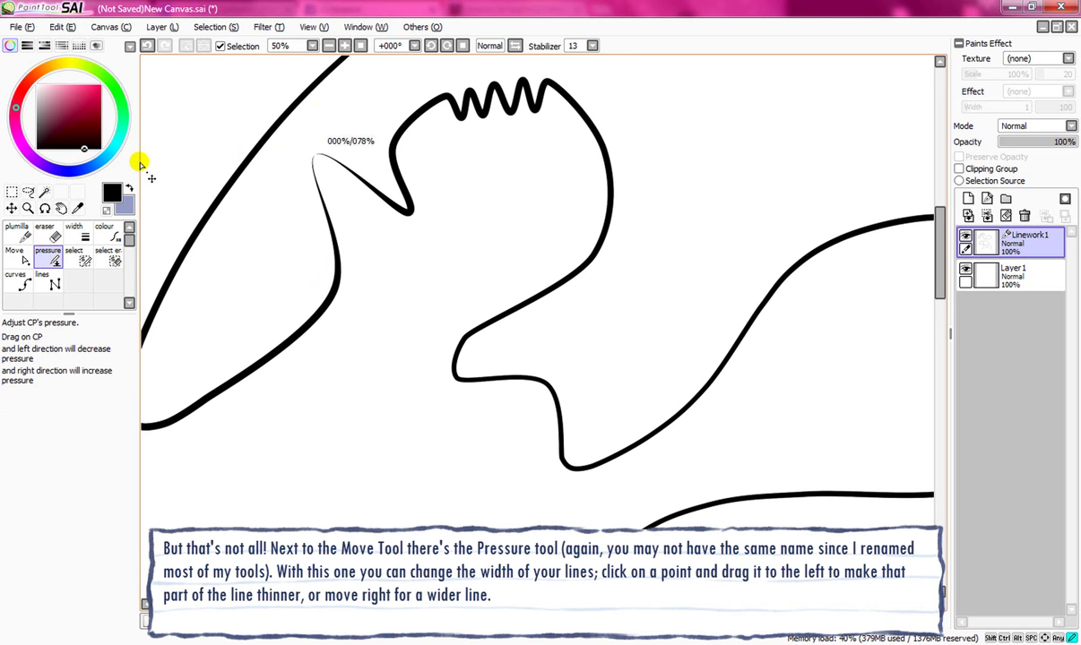
left_click_drag(314, 159, 661, 167)
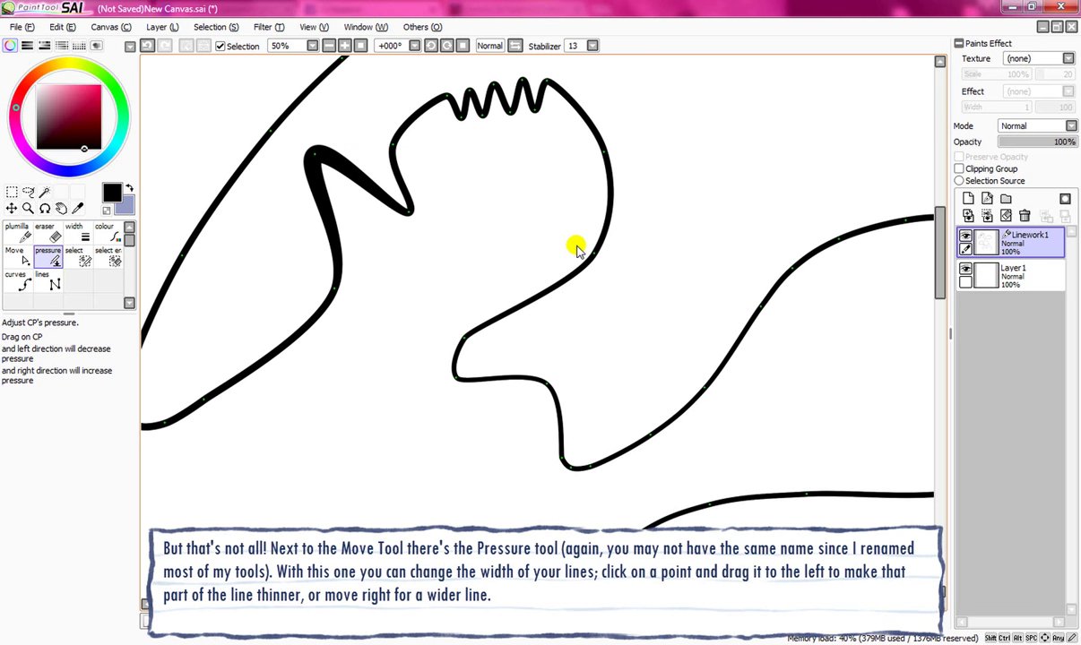
Step: Thicken the line at the anchor points down the large bend below the zigzags with the Pressure tool
left_click_drag(595, 258, 661, 264)
left_click_drag(619, 146, 655, 145)
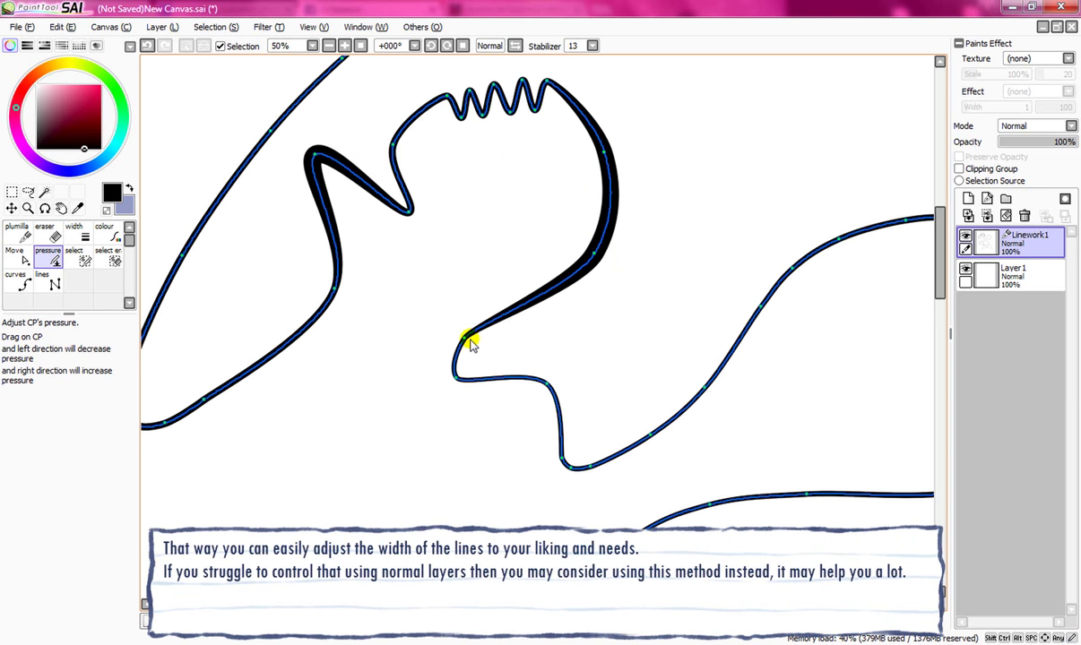
left_click_drag(470, 343, 503, 340)
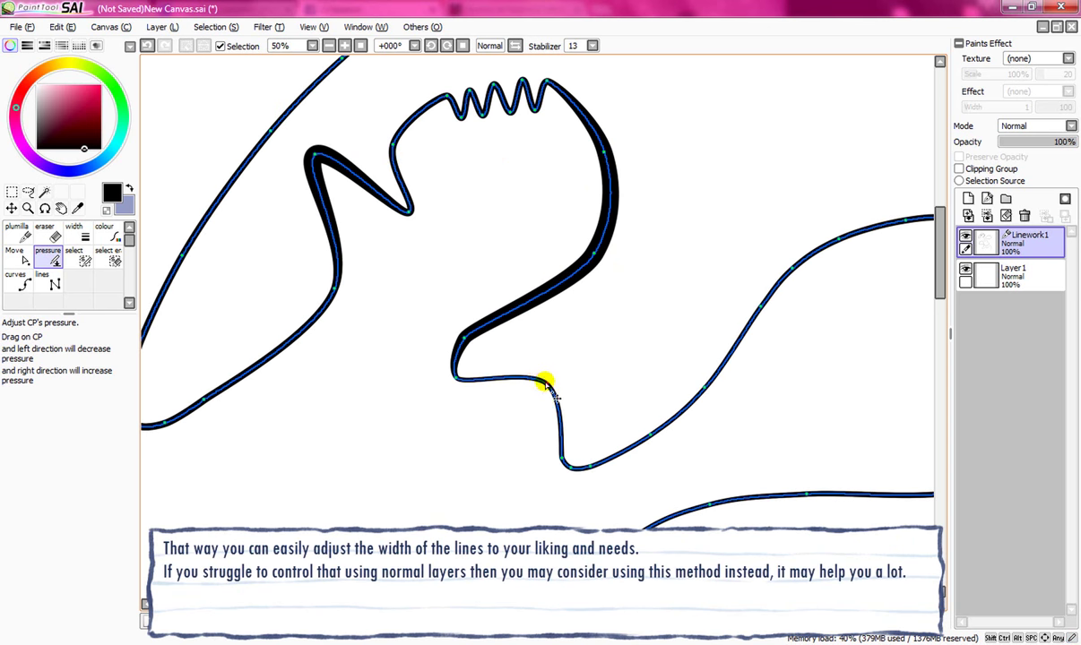
left_click_drag(545, 379, 573, 381)
Step: Thin the line at the anchor points leading up to the large loop and thicken the loop's upper arc
left_click(329, 45)
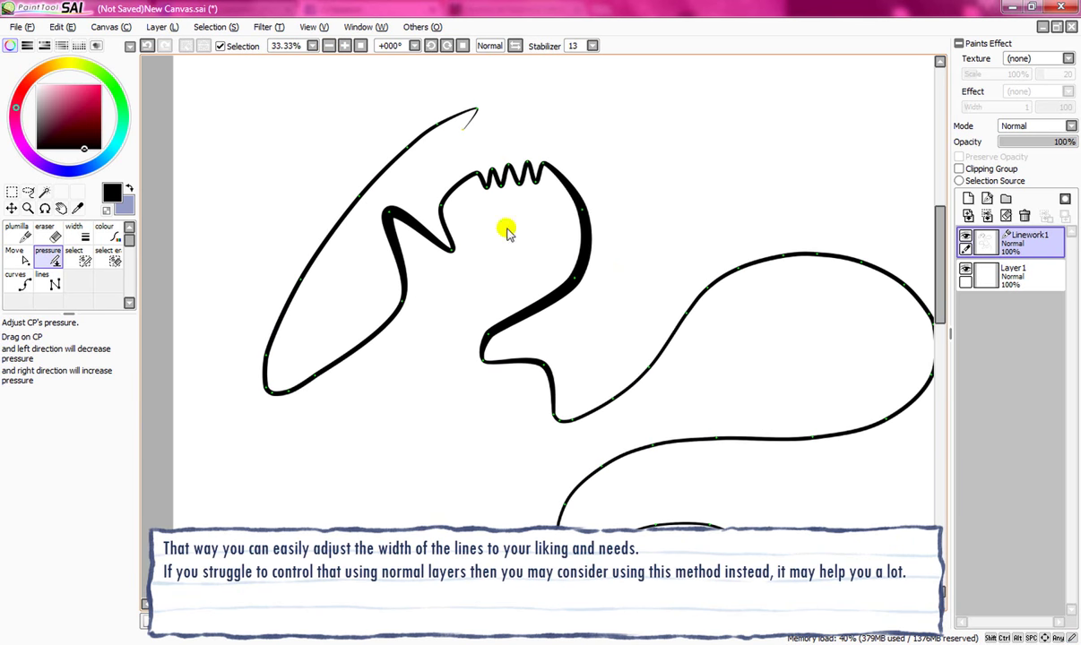
left_click_drag(649, 366, 631, 358)
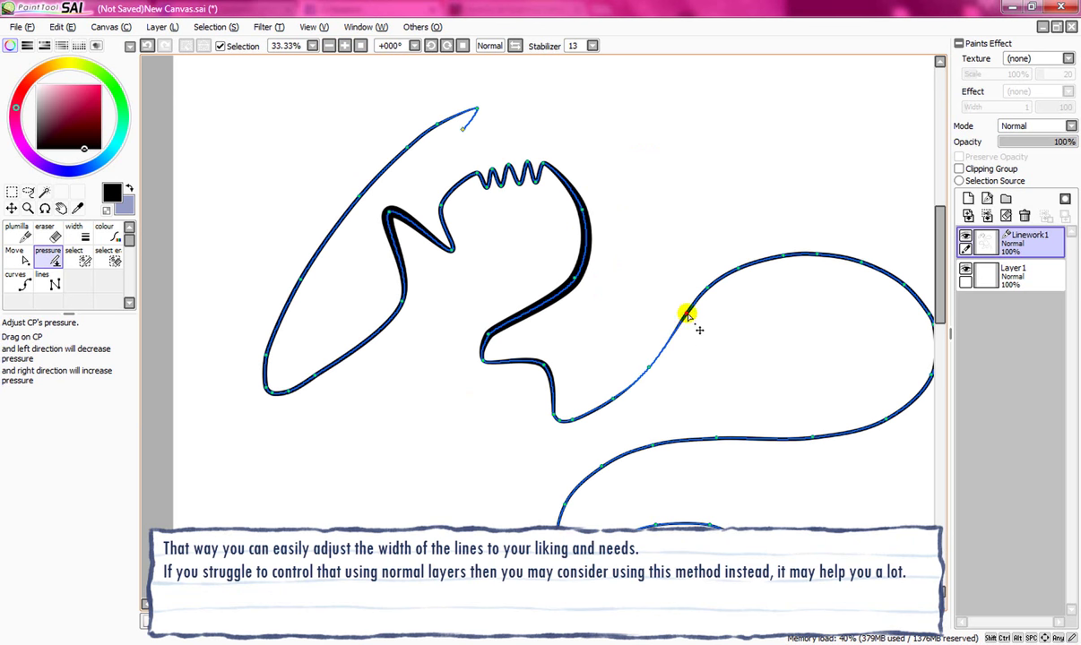
left_click_drag(685, 313, 670, 308)
left_click_drag(606, 411, 565, 416)
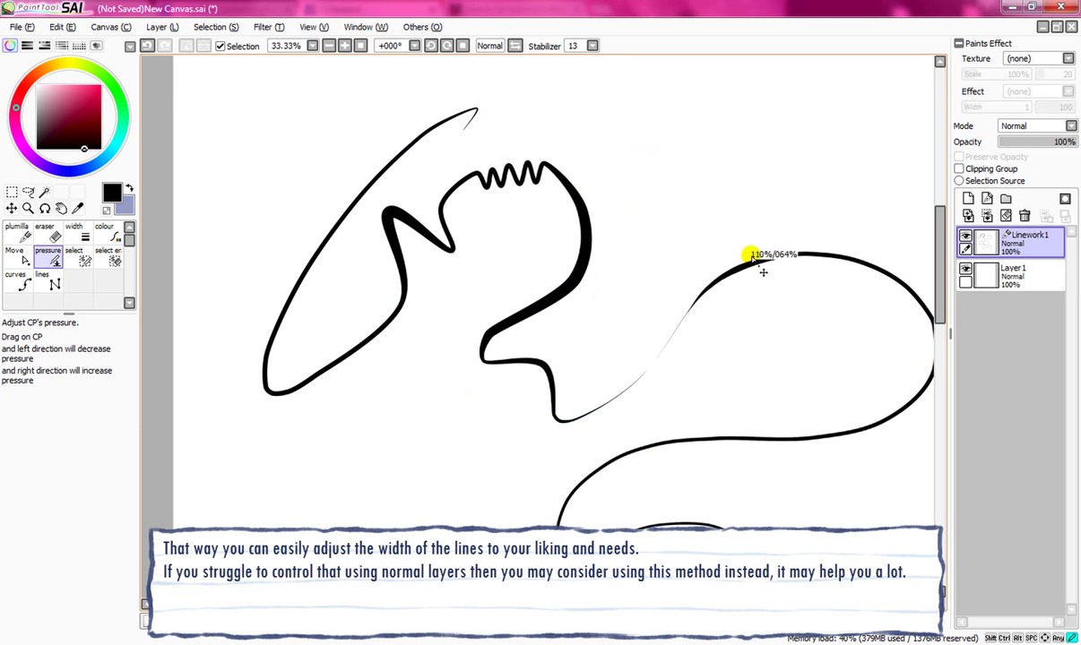
left_click_drag(783, 255, 879, 259)
left_click_drag(502, 606, 518, 605)
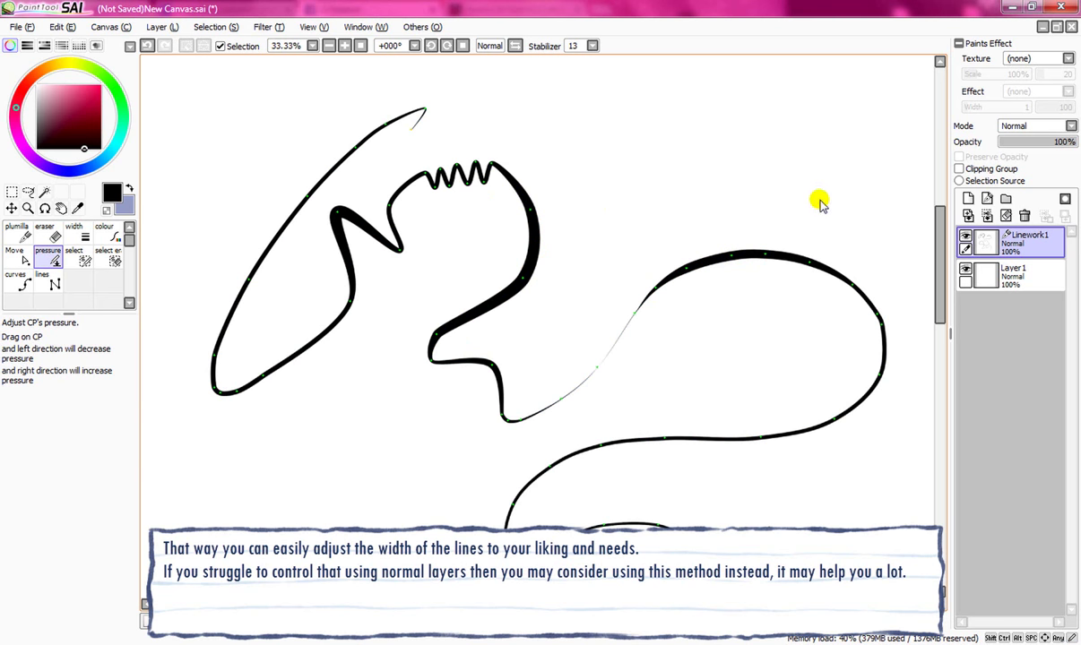
Step: Draw a smooth spiral in the empty area above the large loop with the Curves tool at size 12
left_click(328, 45)
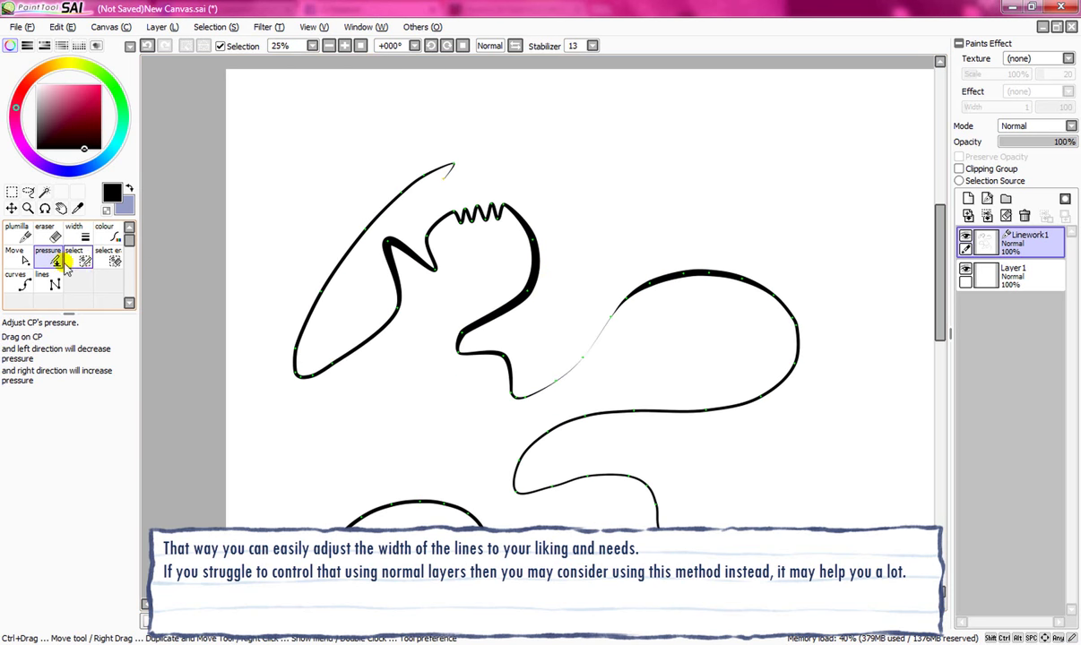
left_click(20, 280)
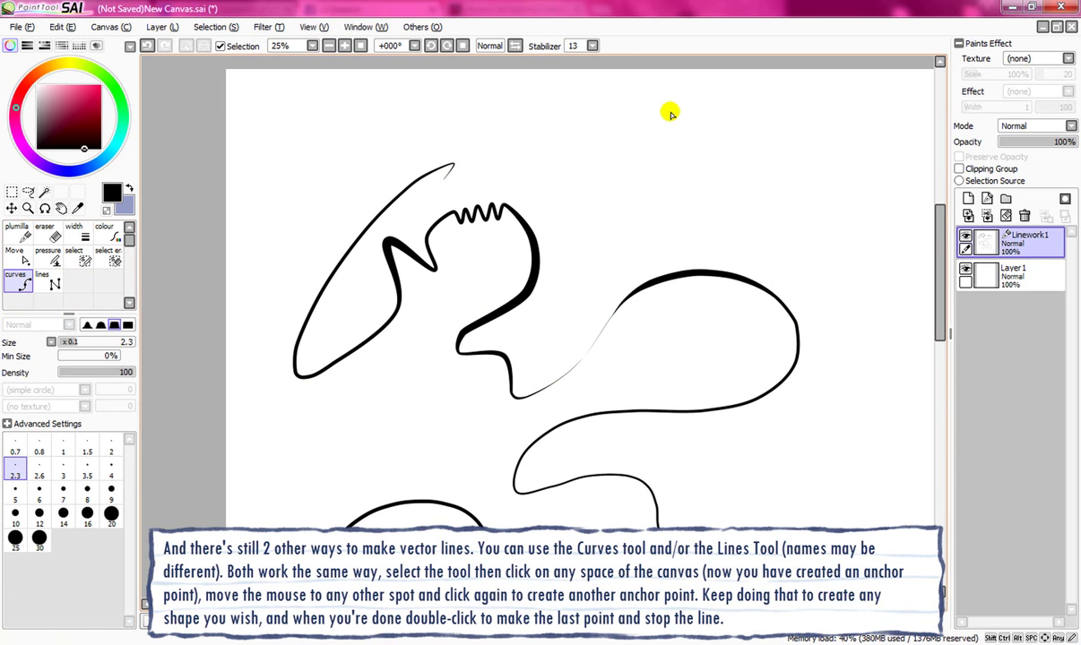
left_click(39, 516)
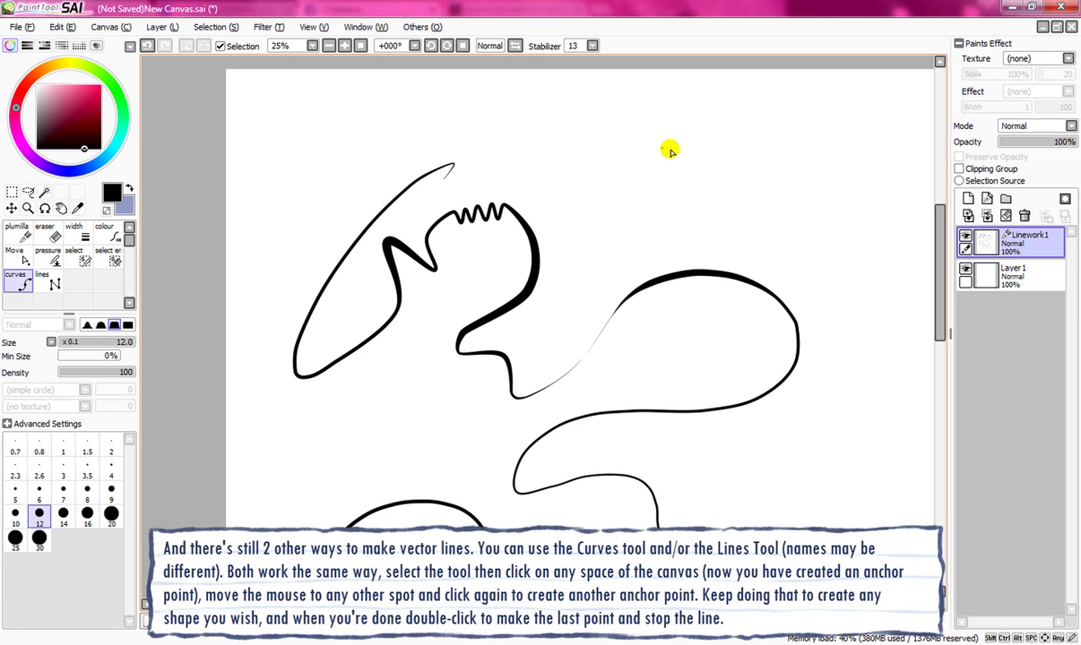
left_click(618, 195)
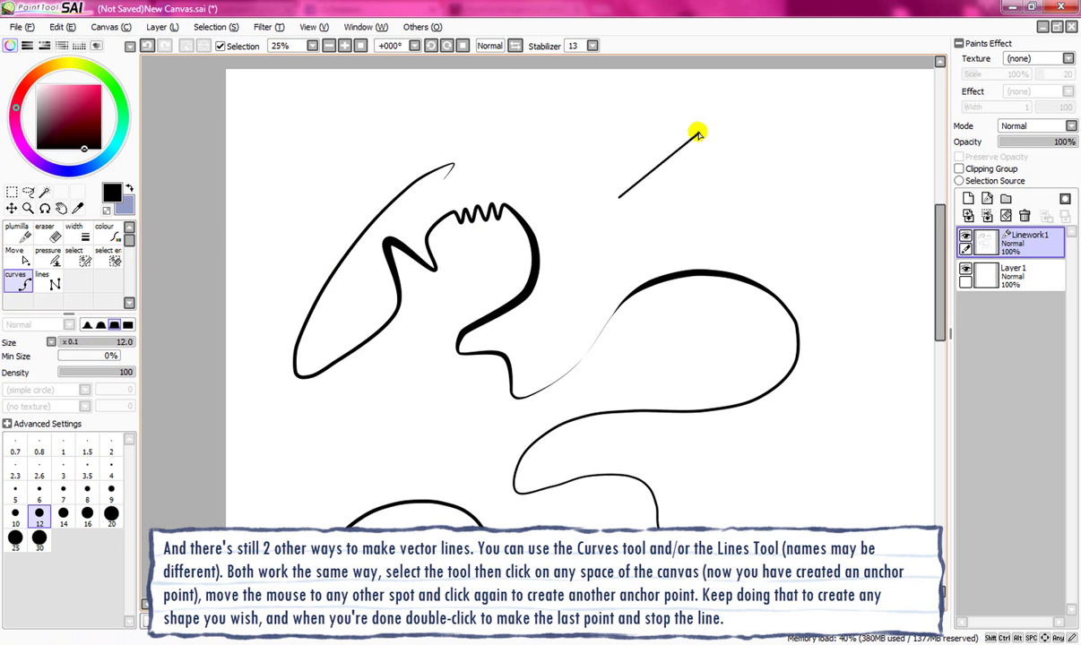
left_click(688, 124)
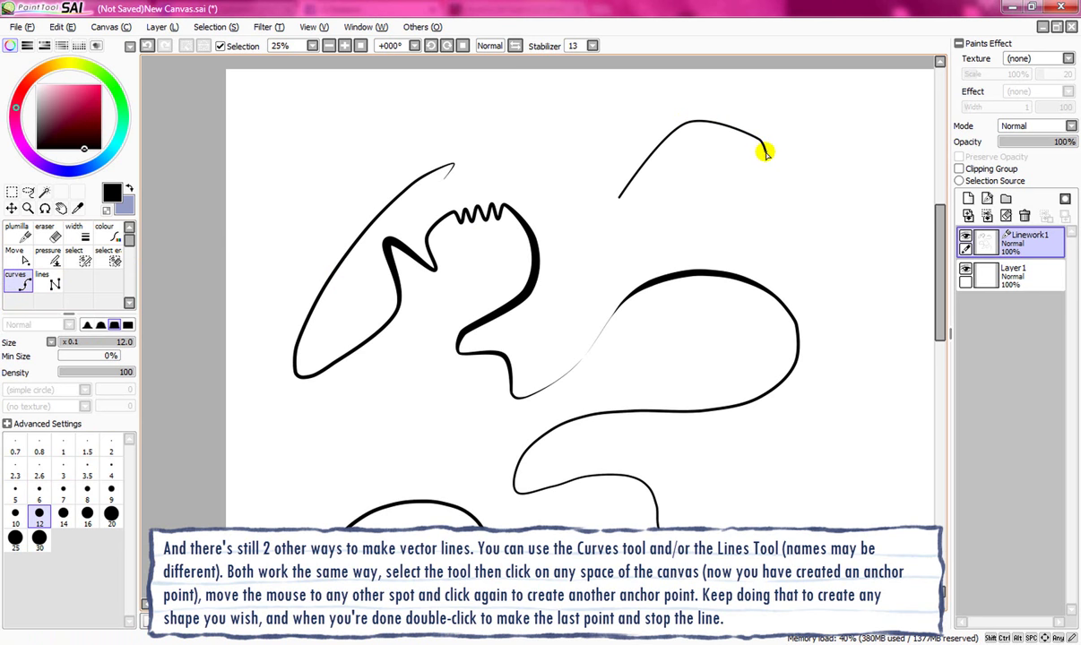
left_click(767, 165)
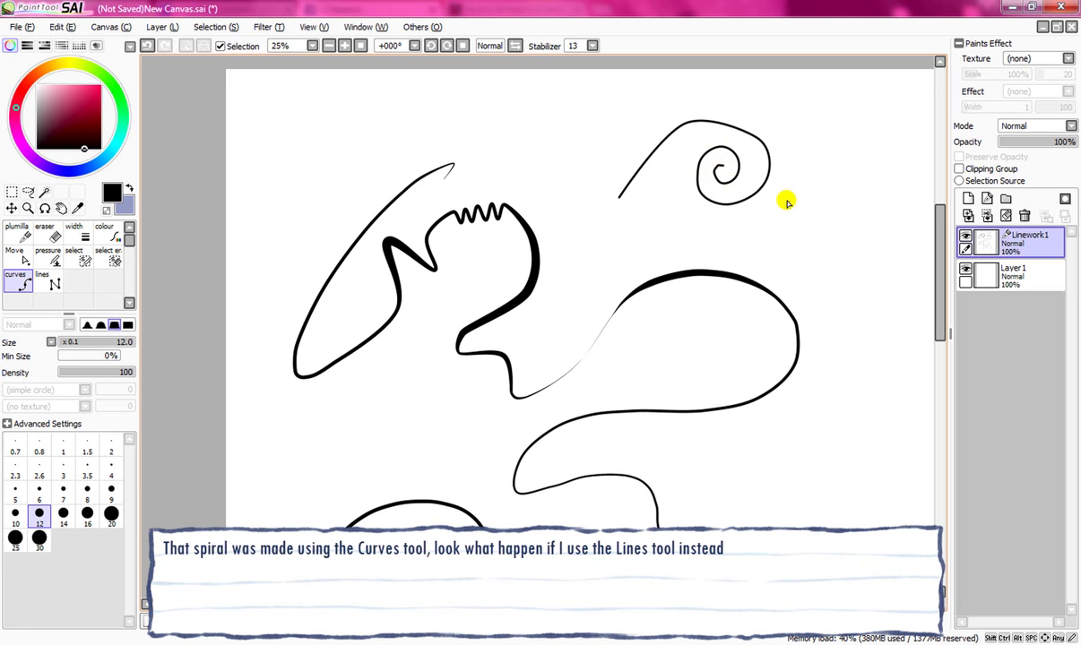
Step: Draw an angular spiral of straight segments beside the curved one with the Lines tool at size 12, and finish the line
left_click(46, 284)
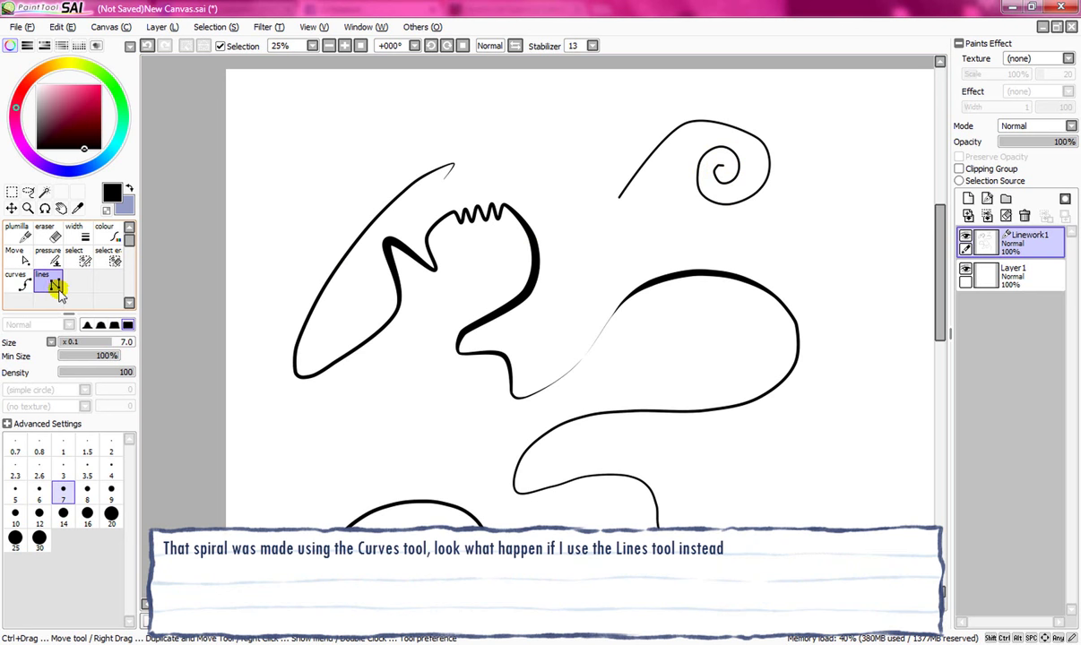
left_click_drag(547, 605, 604, 605)
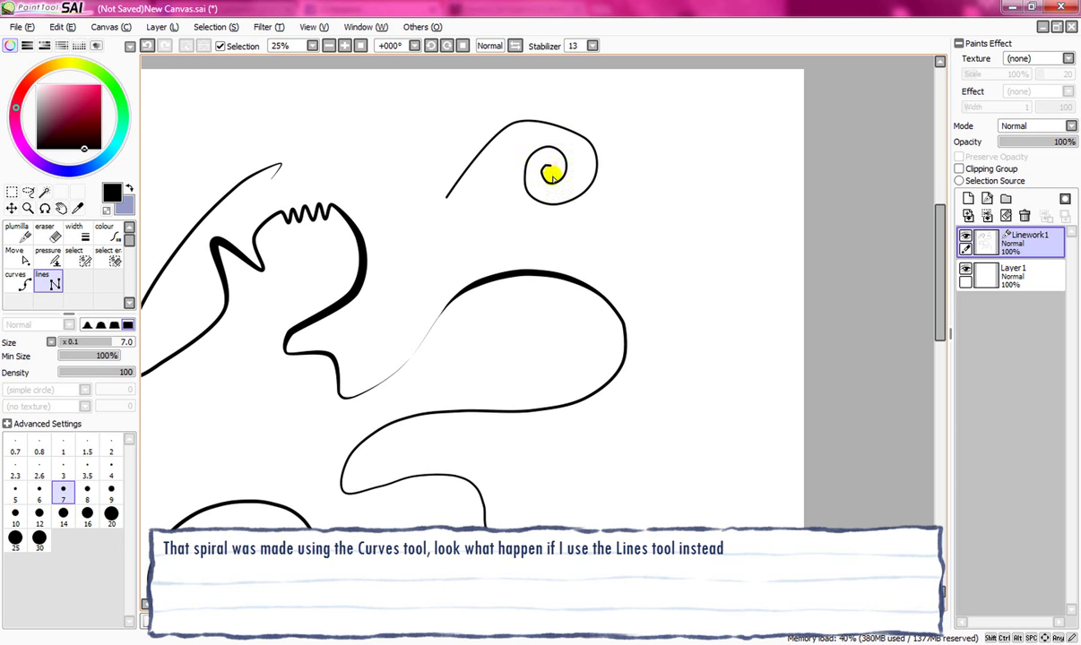
left_click(48, 513)
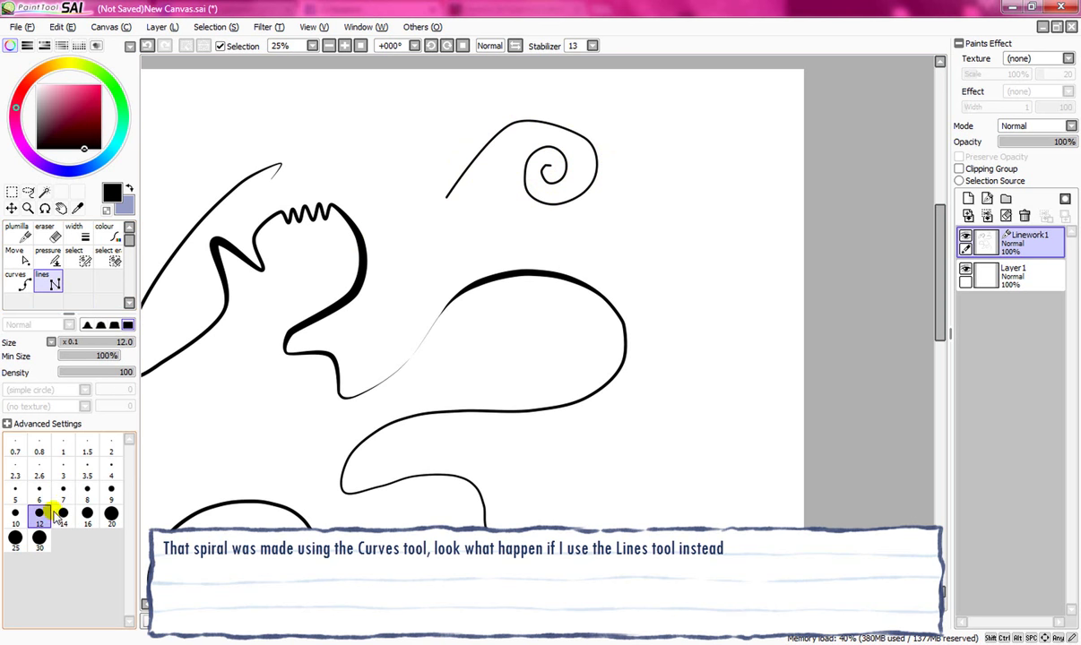
left_click(618, 226)
left_click(669, 139)
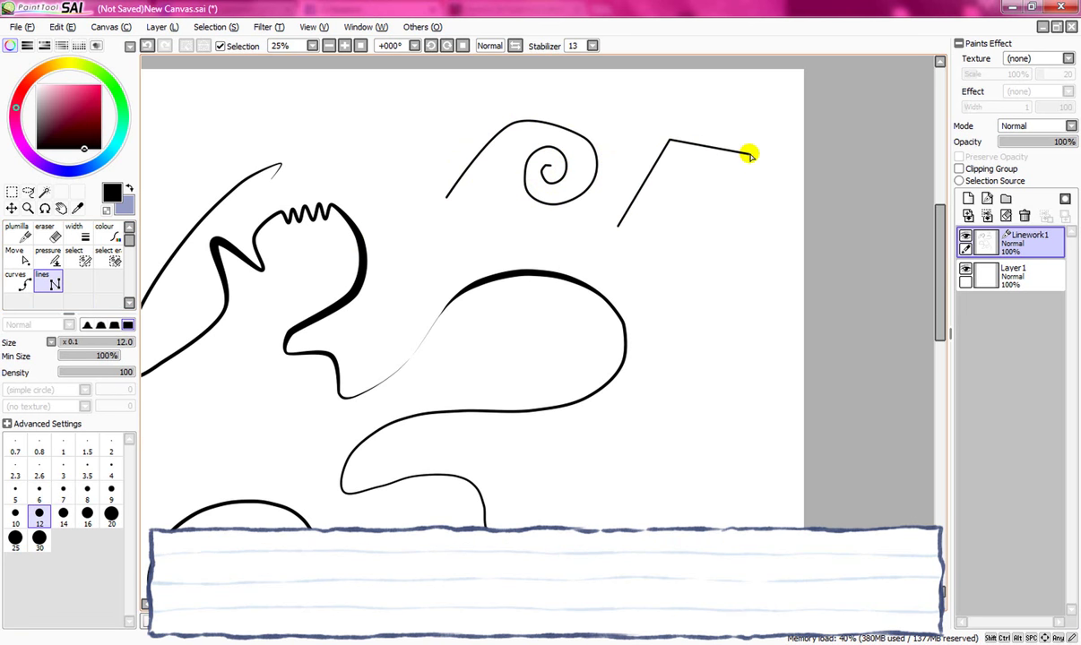
left_click(754, 153)
left_click(758, 208)
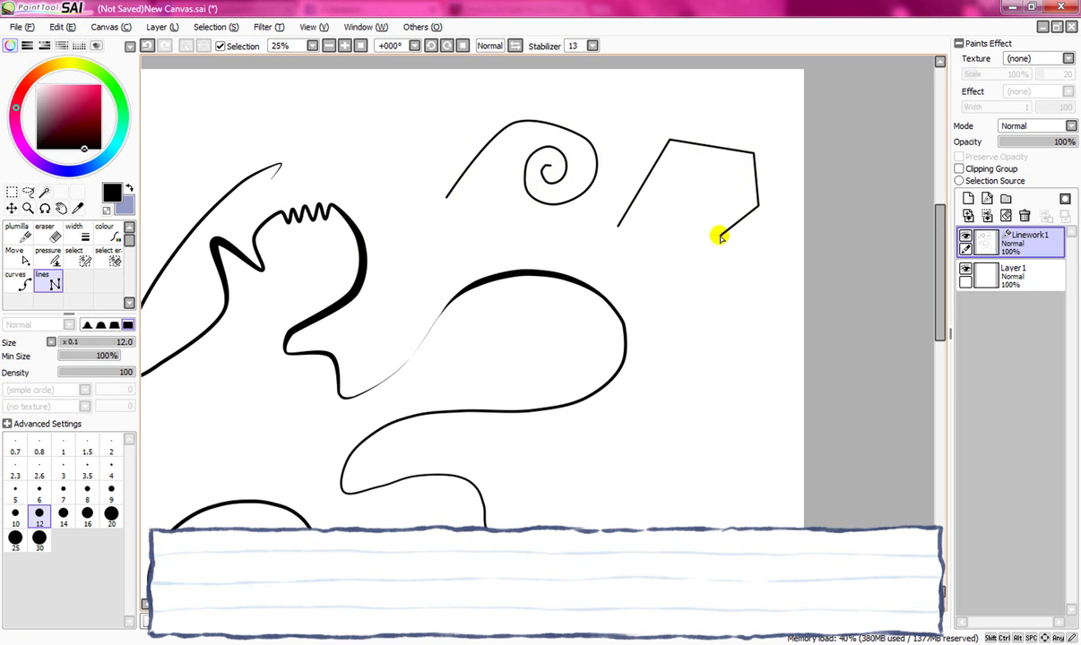
left_click(720, 236)
left_click(673, 218)
left_click(677, 170)
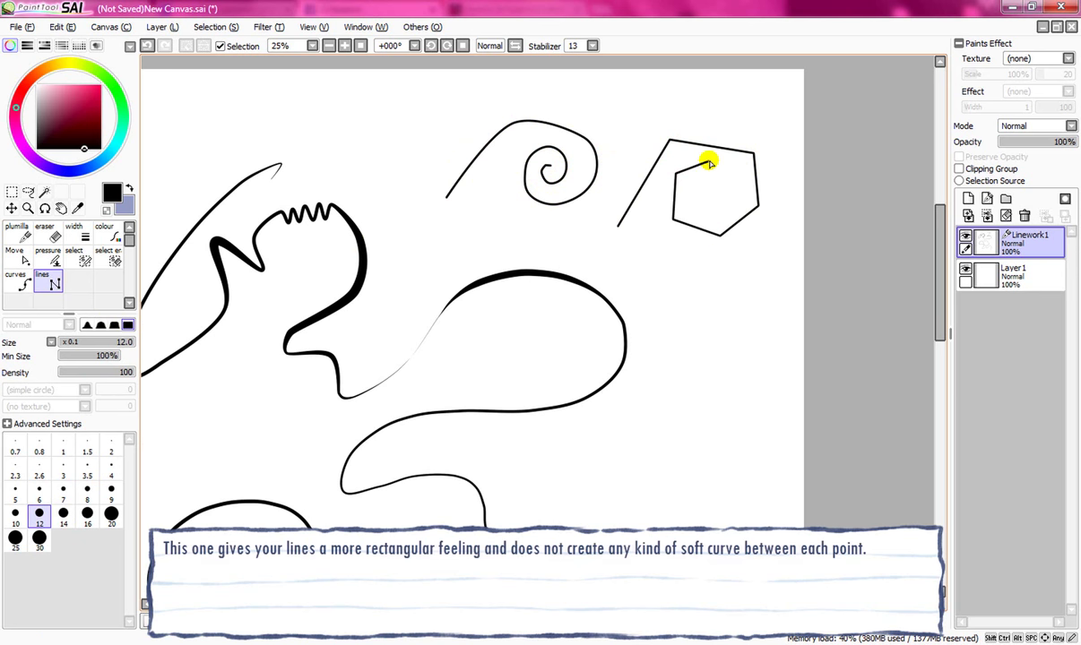
left_click(716, 159)
left_click(735, 194)
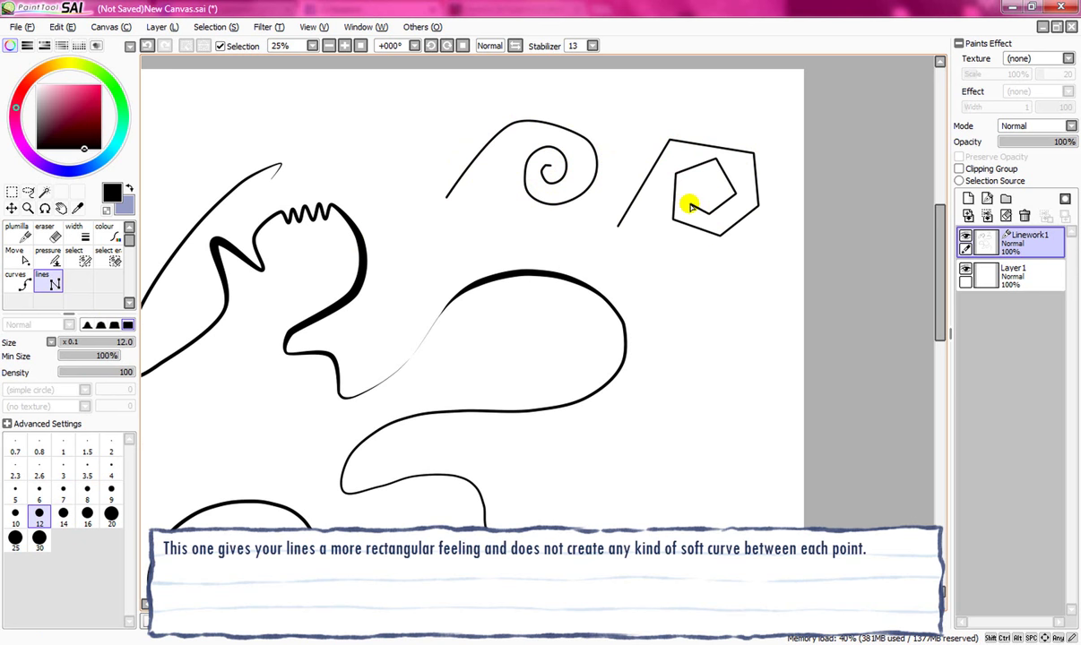
left_click(691, 212)
left_click(703, 179)
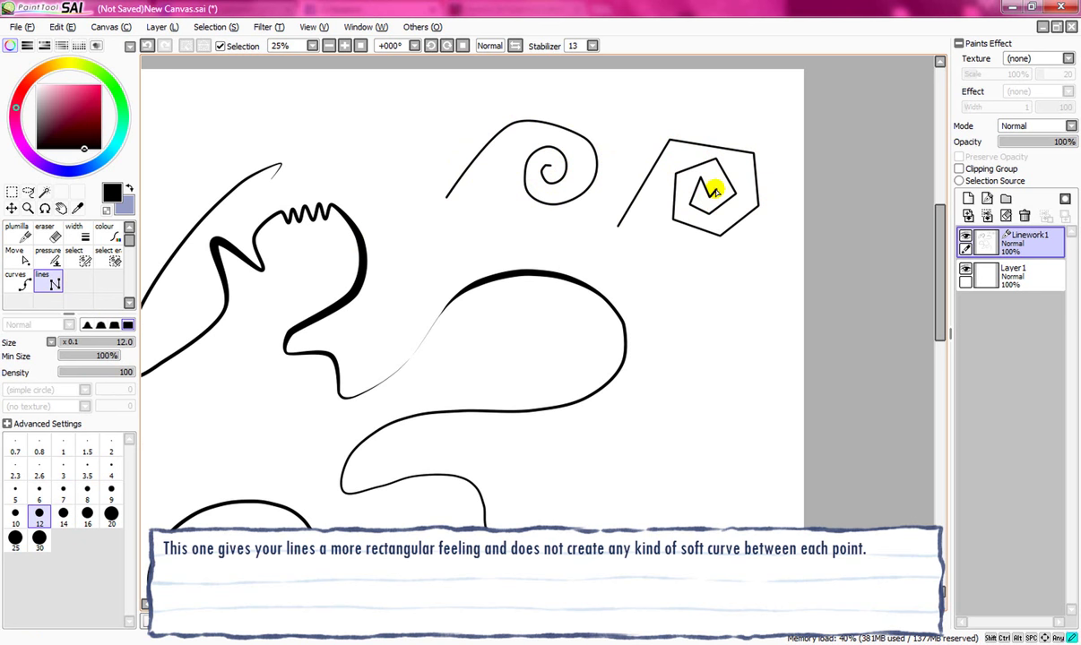
double_click(716, 192)
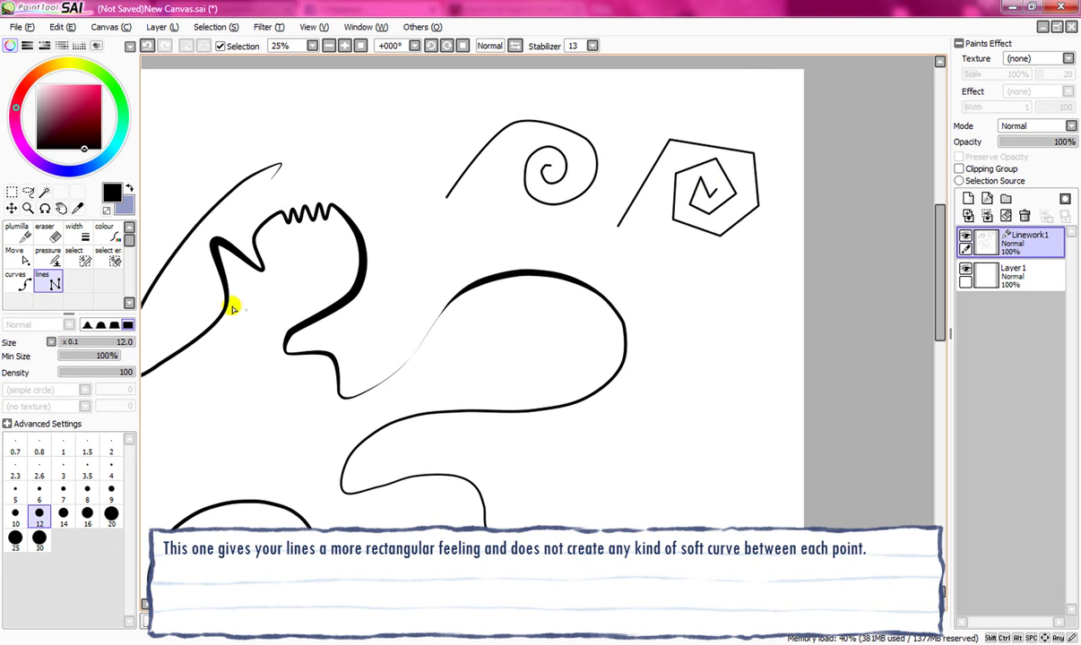
Step: With the Pressure tool, thin the curved spiral at its outer anchor points and thicken its inner end
left_click(28, 208)
left_click(620, 112)
left_click(638, 118)
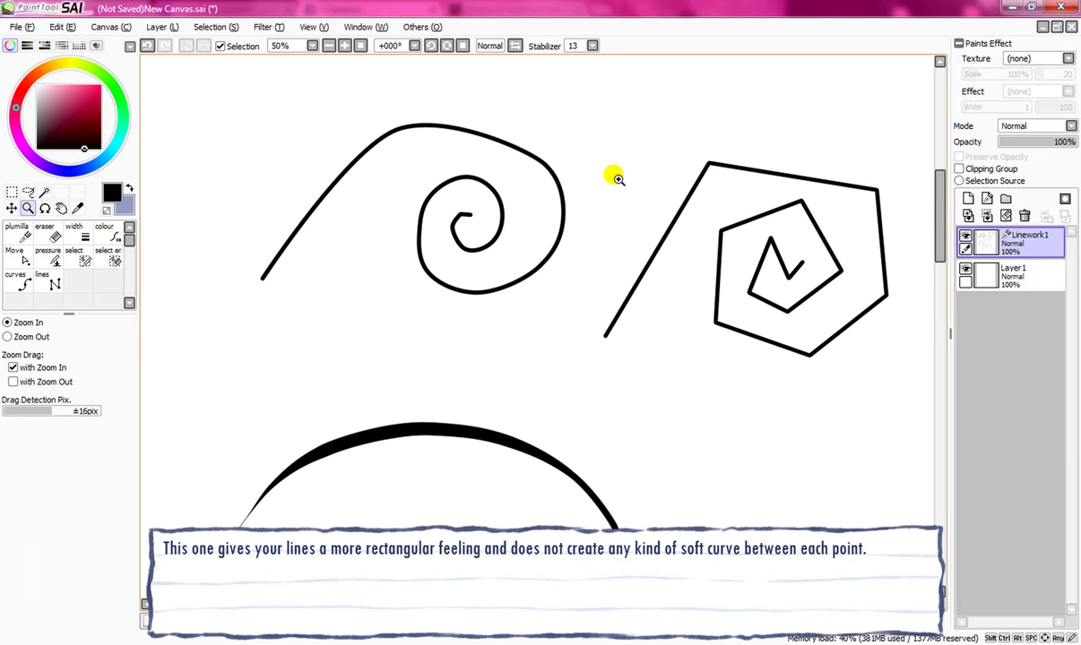
left_click(48, 254)
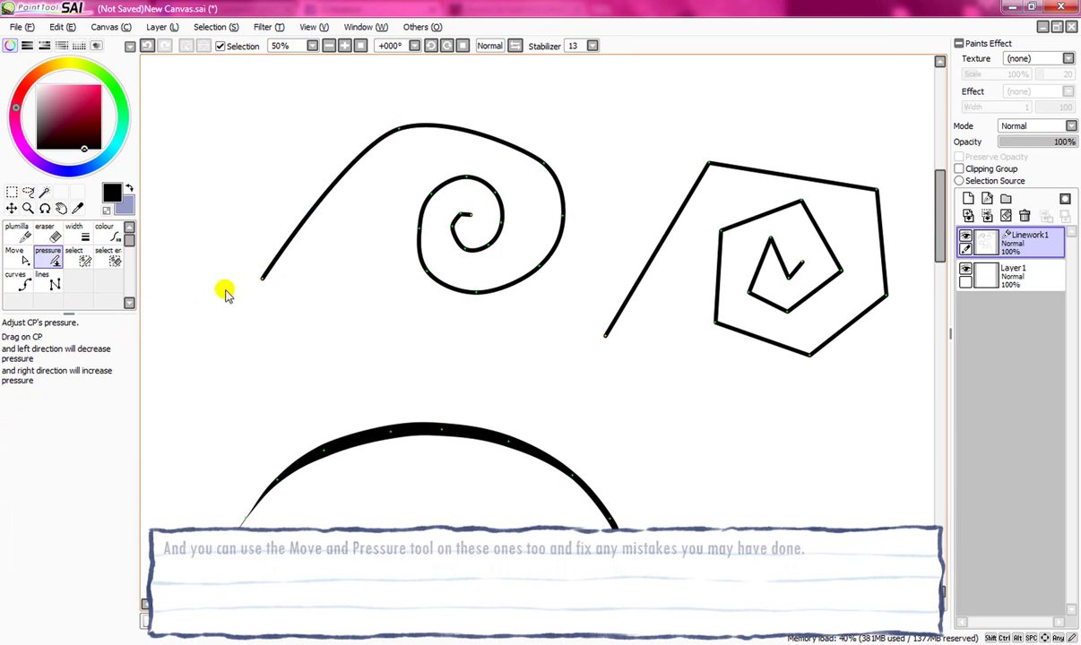
left_click_drag(261, 278, 120, 280)
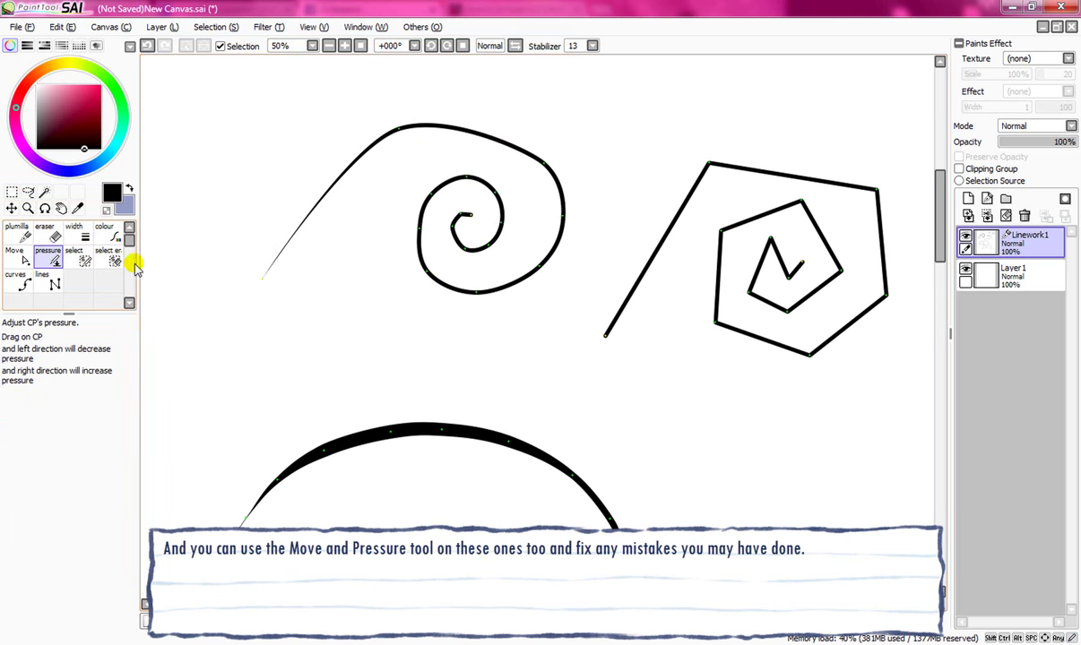
left_click_drag(398, 132, 366, 130)
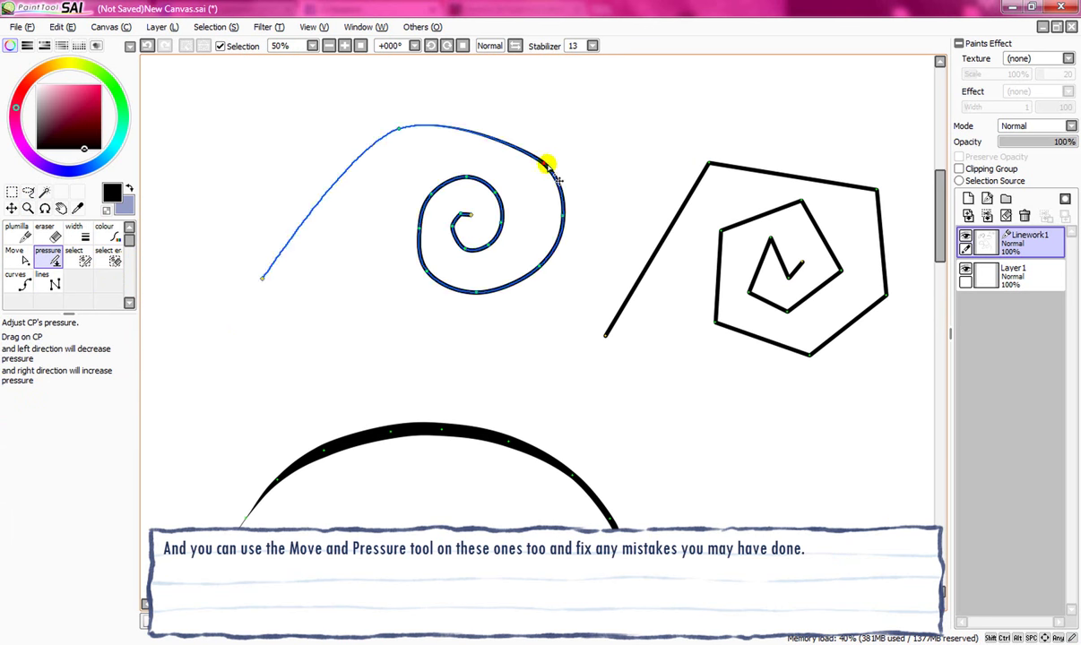
left_click_drag(543, 163, 520, 171)
left_click_drag(561, 209, 550, 212)
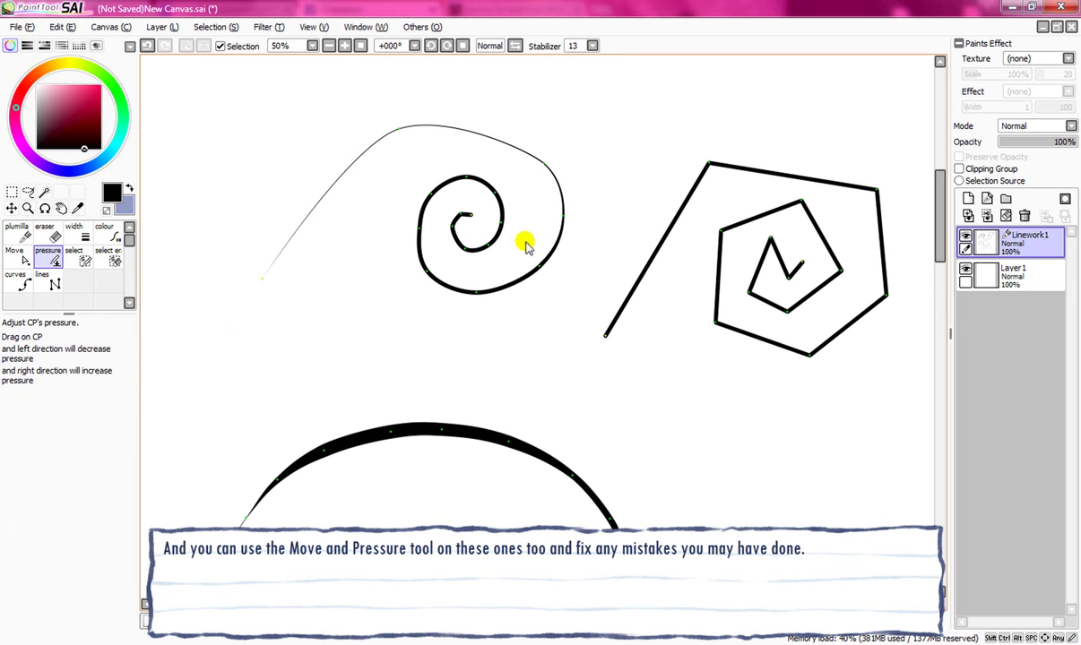
mouse_move(471, 215)
left_mouse_down()
mouse_move(495, 206)
mouse_move(463, 213)
mouse_move(498, 224)
mouse_move(478, 233)
mouse_move(535, 227)
left_mouse_up()
left_click_drag(495, 193, 469, 205)
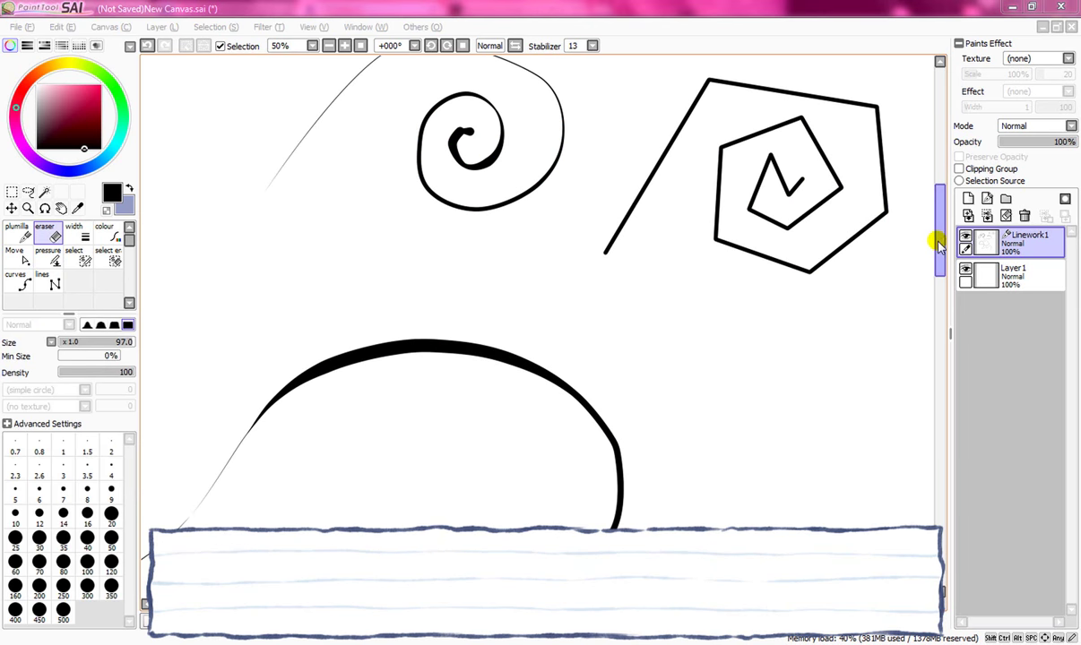
Step: With the Width tool, try size 1 on the whole large looping line, and change it to size 14
left_click_drag(939, 234, 941, 215)
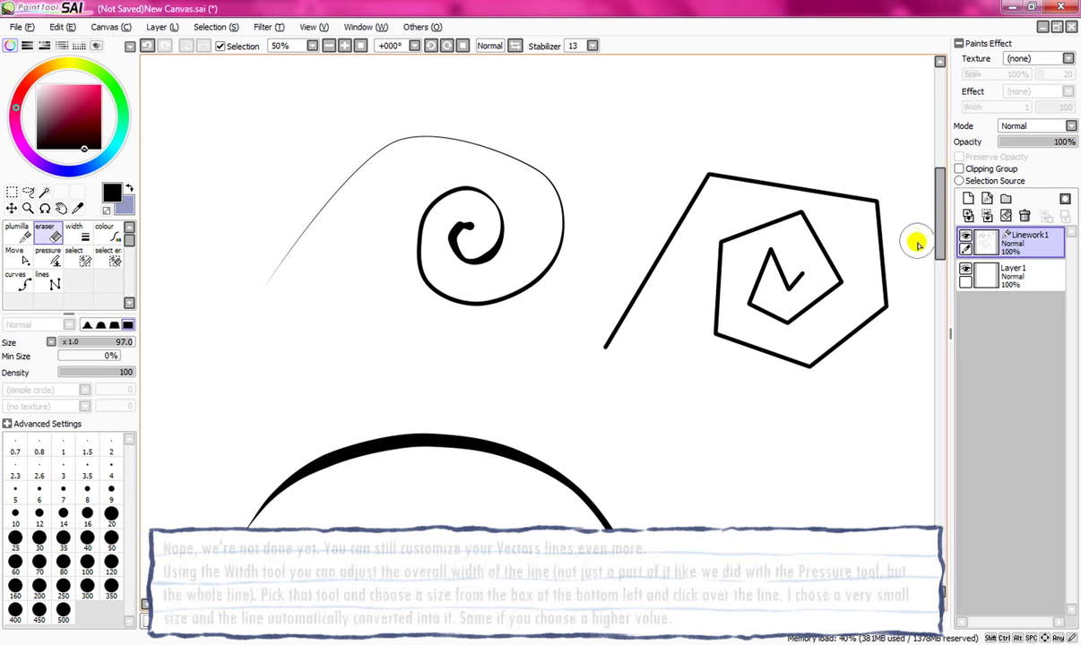
left_click(83, 236)
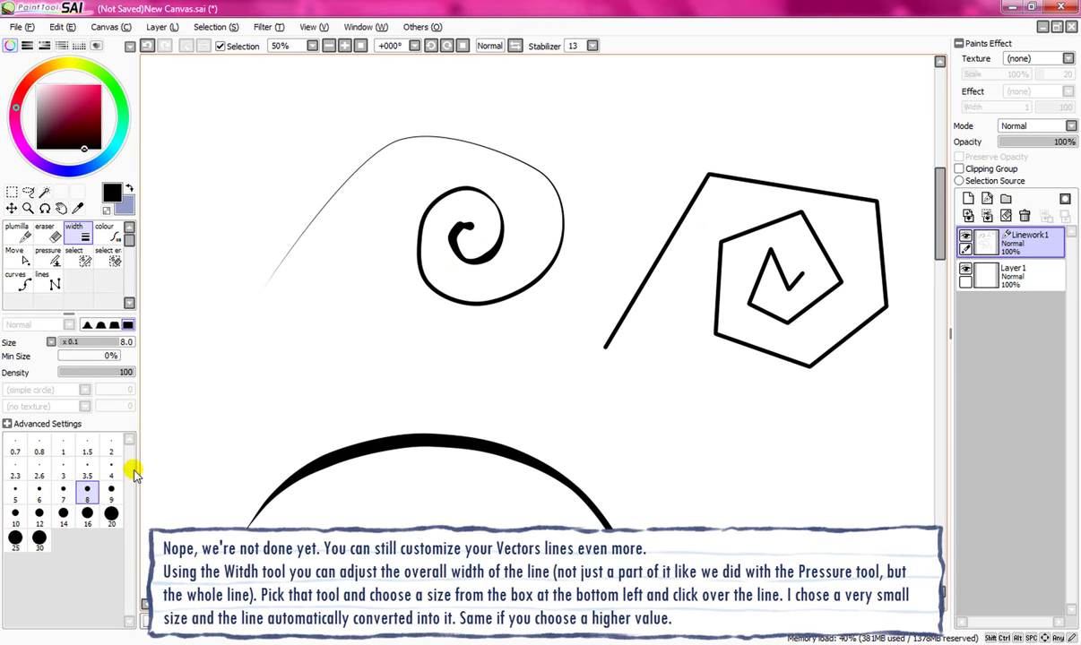
left_click(64, 445)
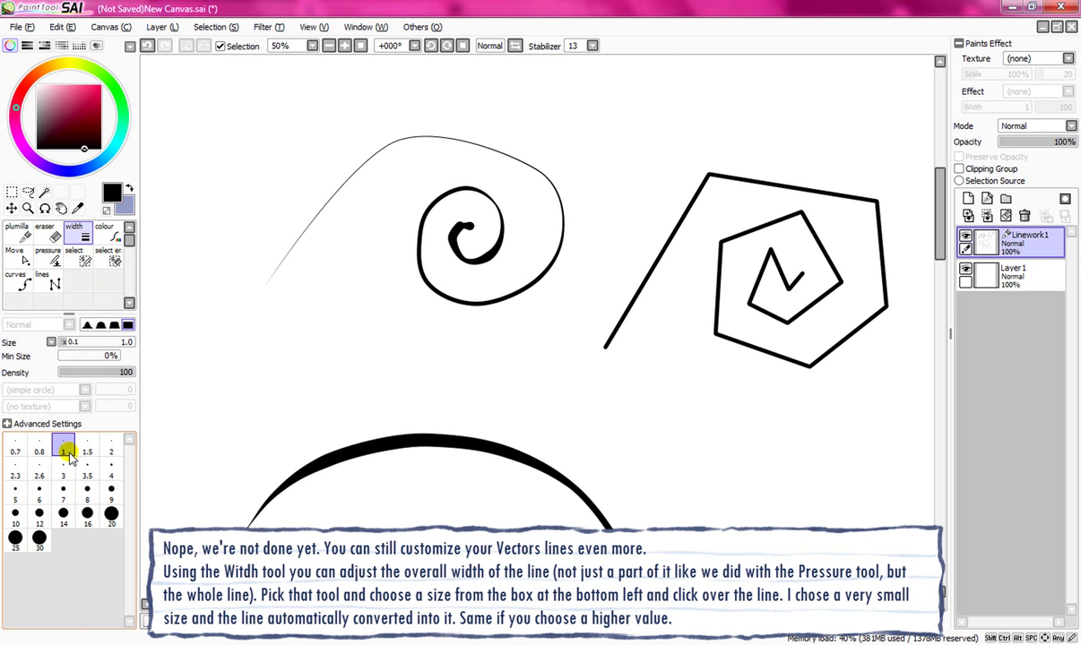
left_click(445, 444)
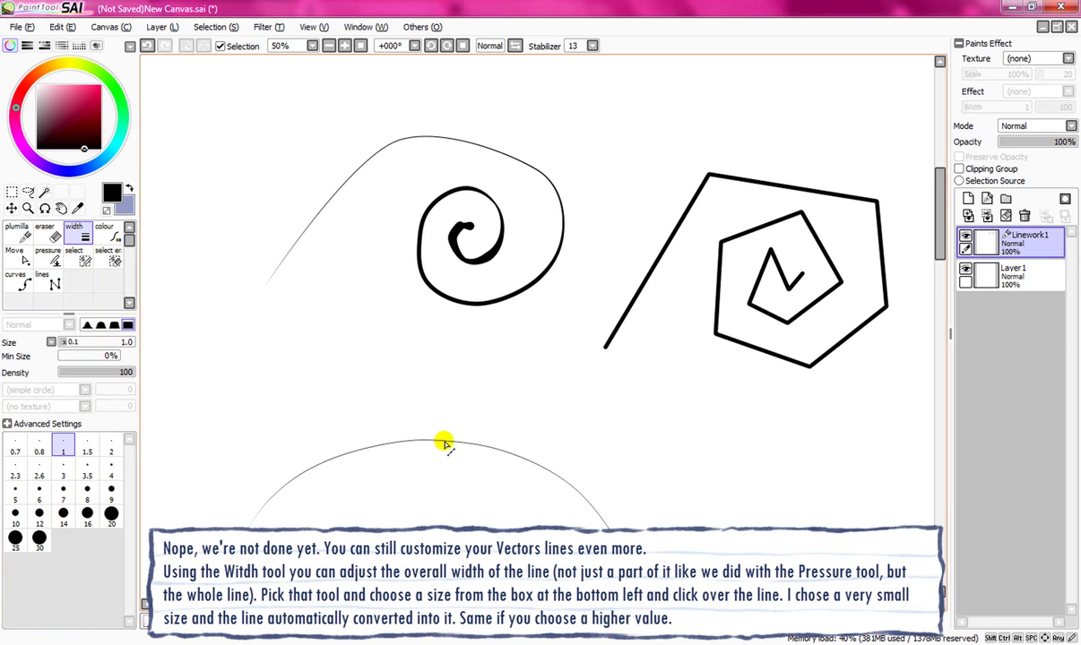
mouse_move(940, 231)
left_mouse_down()
mouse_move(941, 345)
mouse_move(941, 272)
mouse_move(944, 284)
left_mouse_up()
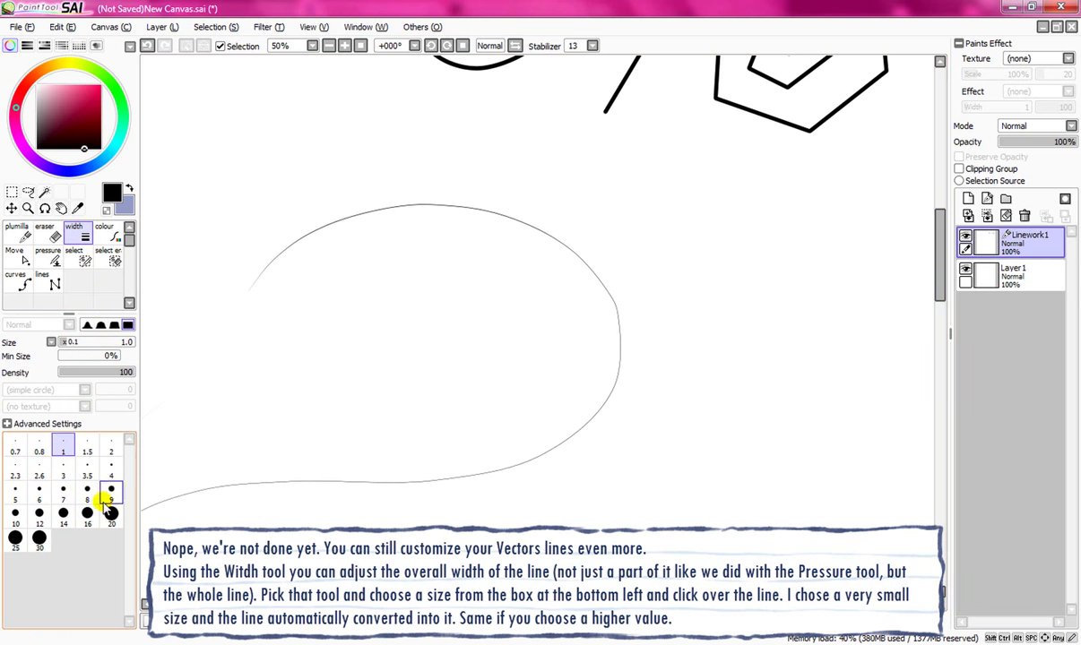
left_click(64, 518)
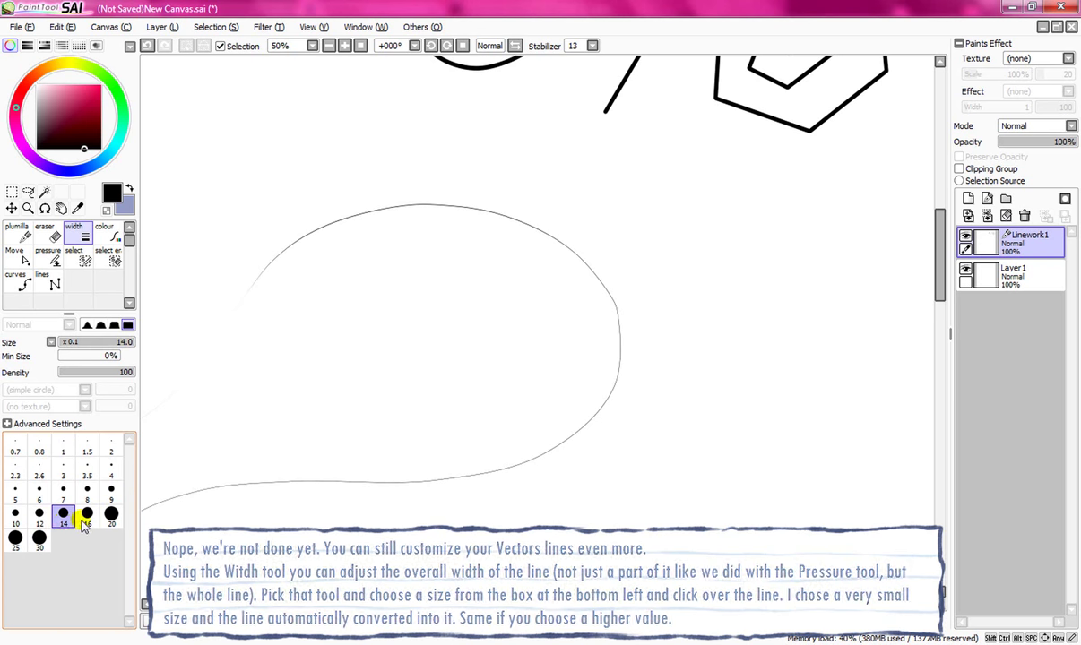
left_click(621, 332)
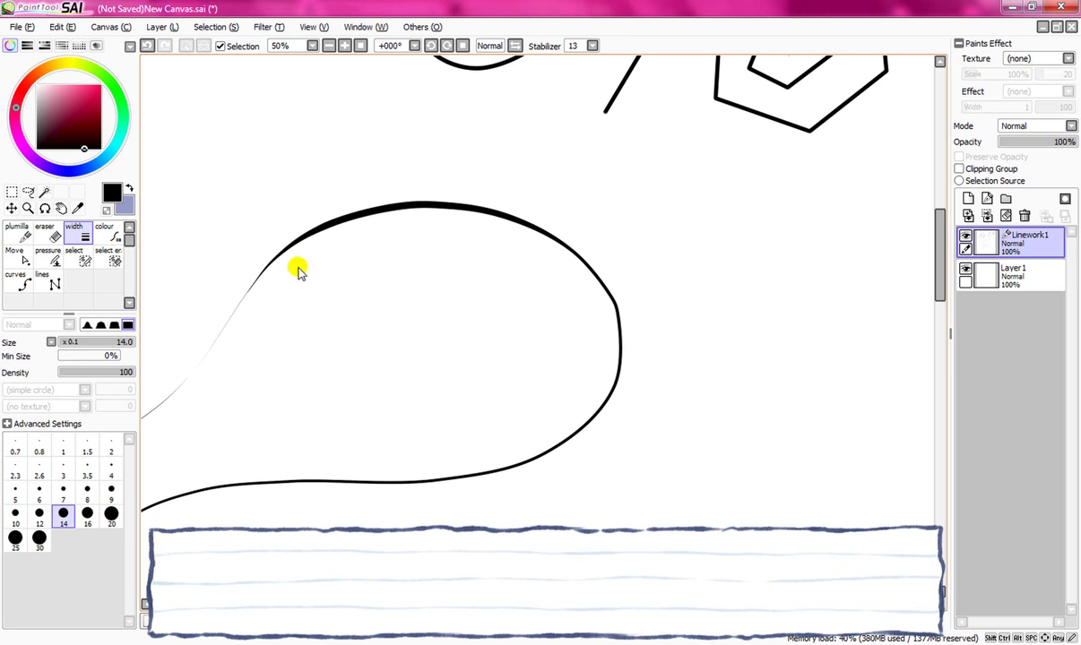
Step: Examine the thick and thin variations at the anchor points along the resized line, from the large loop to the zigzags
key("Left")
key("Left")
key("Left")
key("Left")
key("Left")
key("Left")
key("Left")
key("Left")
key("Left")
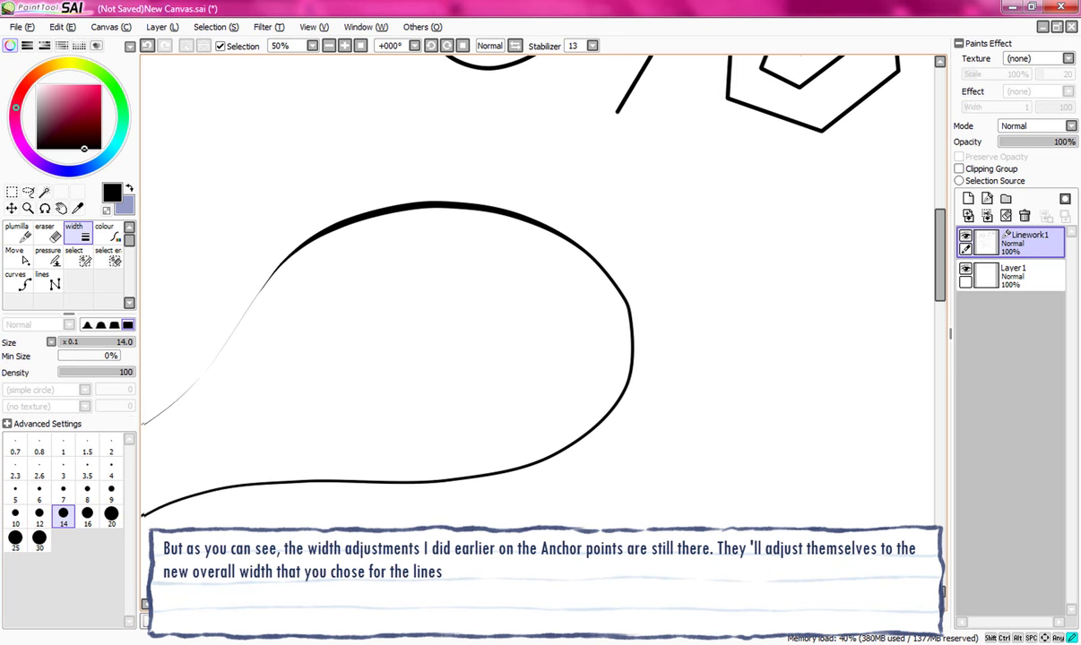
key("Left")
key("Left")
scroll(382, 431, "left", 8)
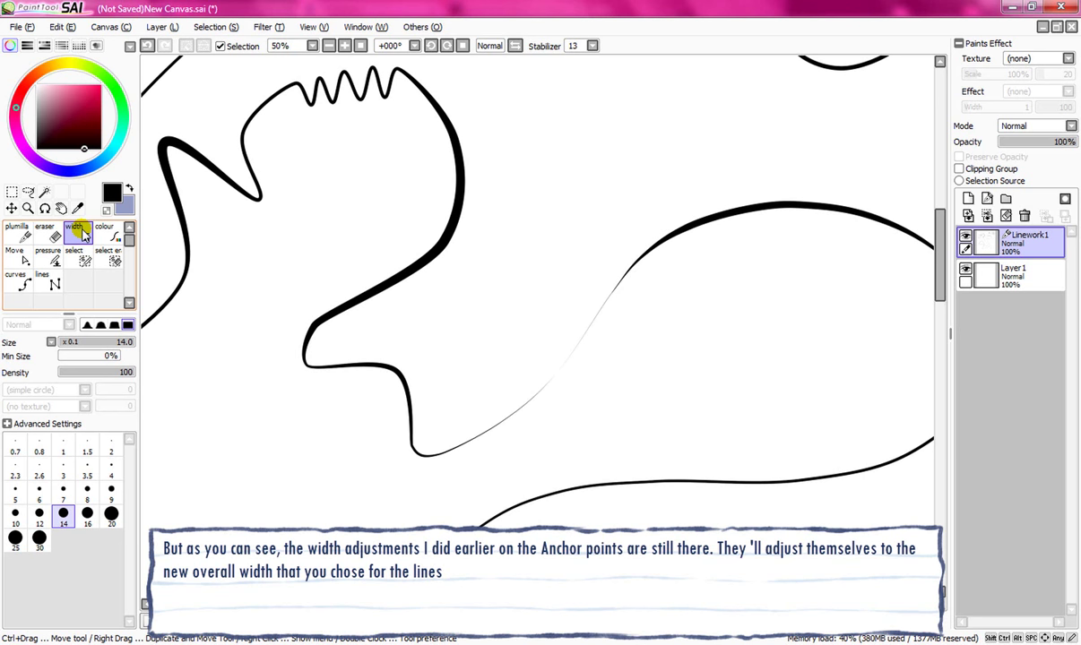
Step: Try width size 1 on the zigzag line again, and settle on an overall size of 30
left_click(63, 448)
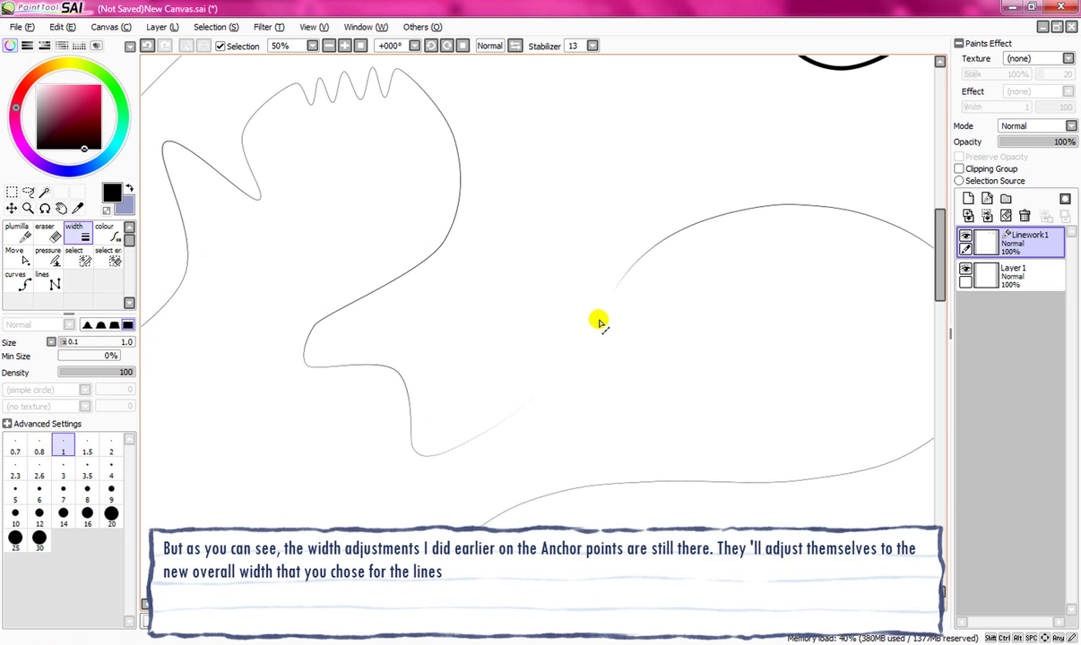
left_click(40, 538)
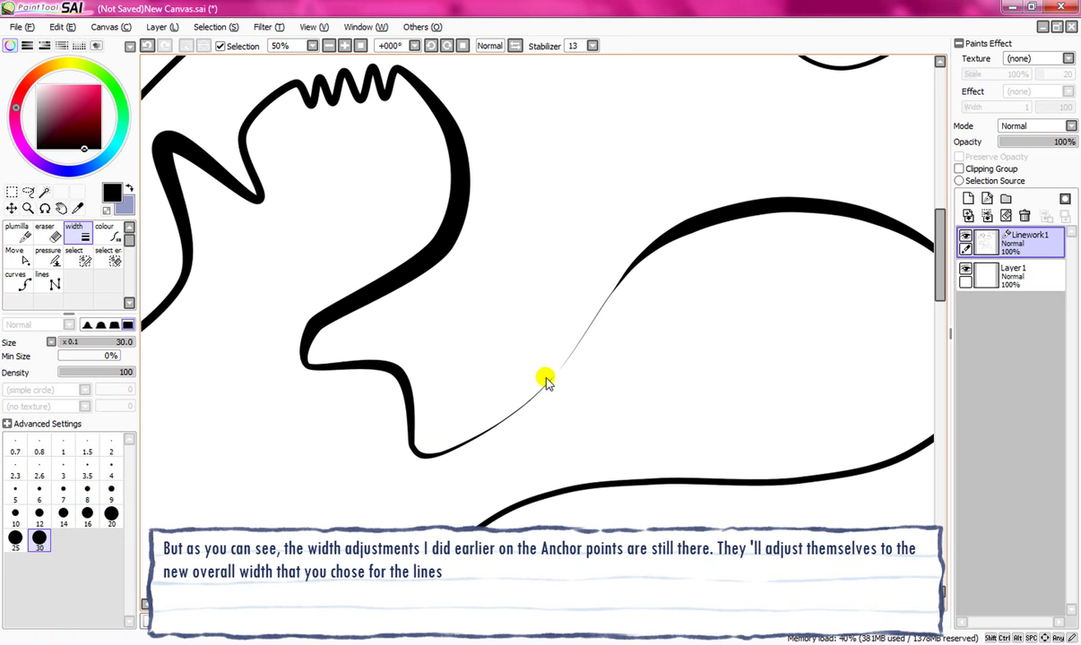
left_click(523, 405)
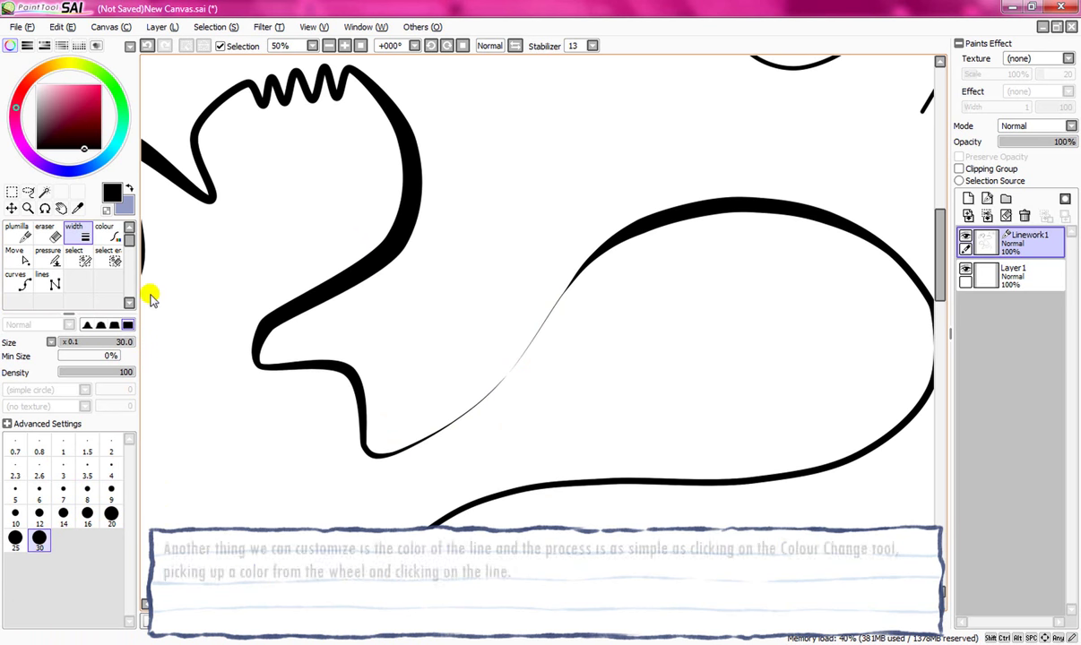
Step: With the Colour tool, recolor the long looping and zigzag line to a crimson pink, leaving the spiral and polygon lines black
left_click(111, 235)
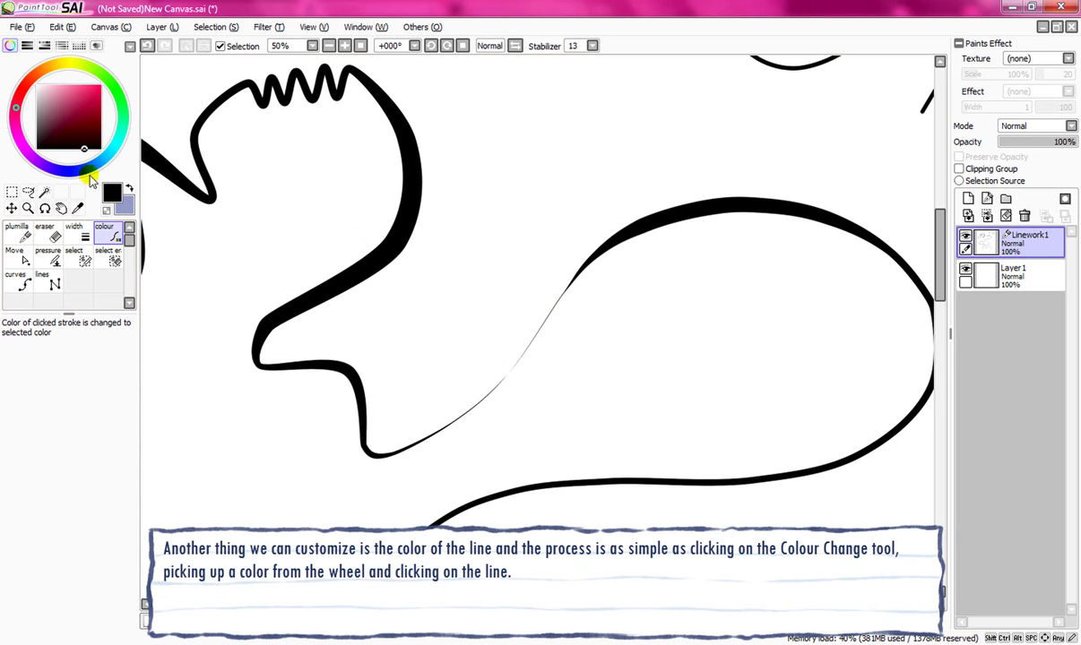
left_click(89, 94)
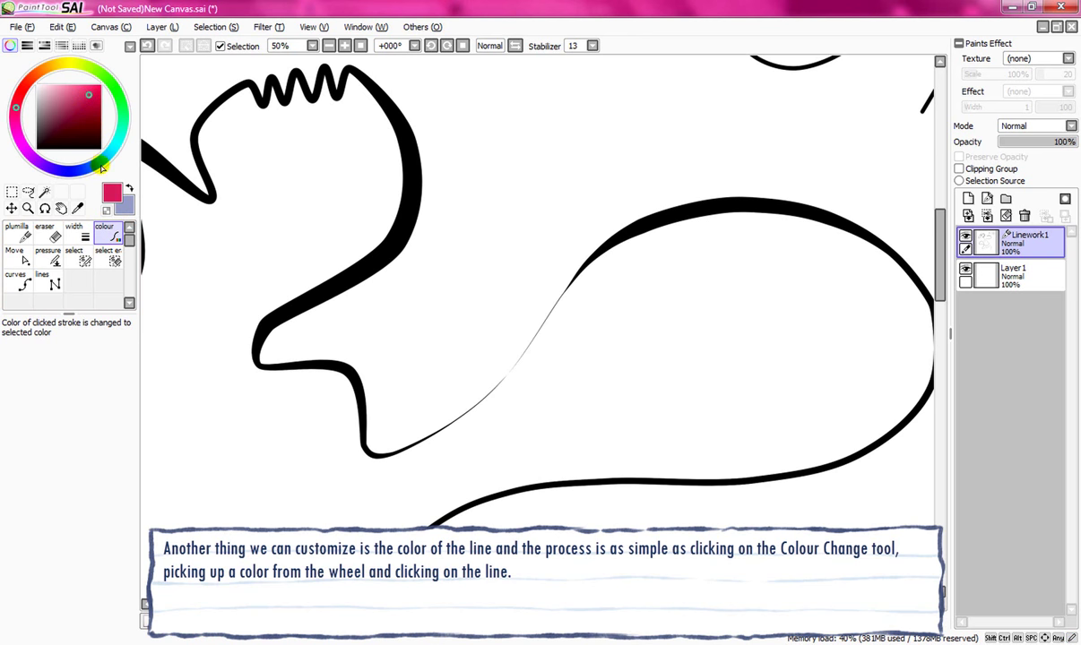
left_click(412, 219)
left_click(329, 45)
left_click(329, 46)
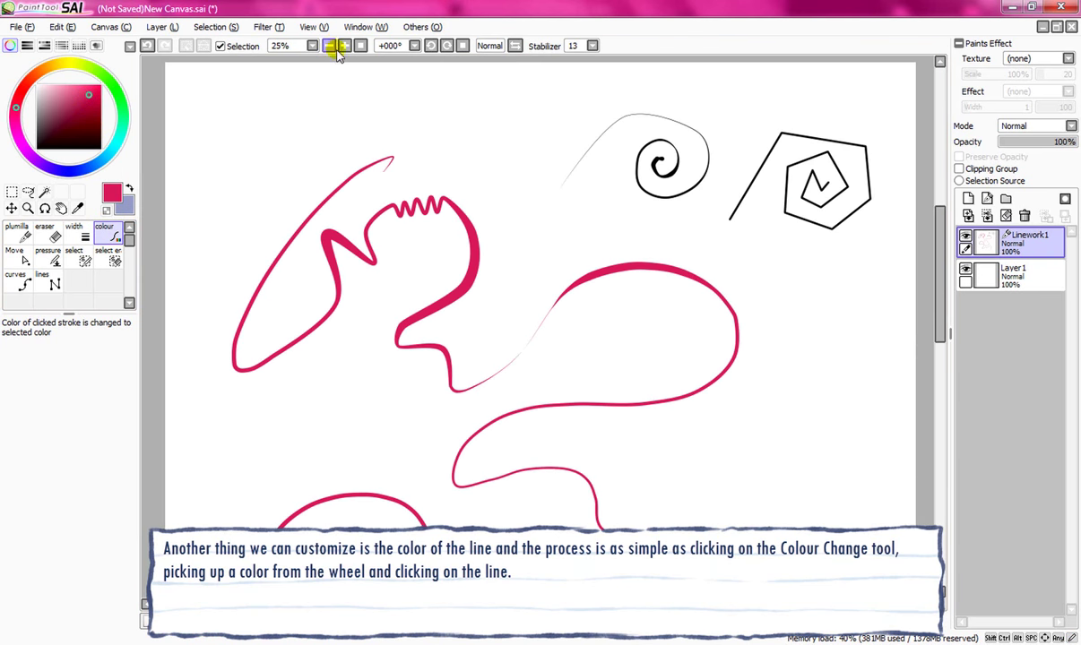
left_click(345, 47)
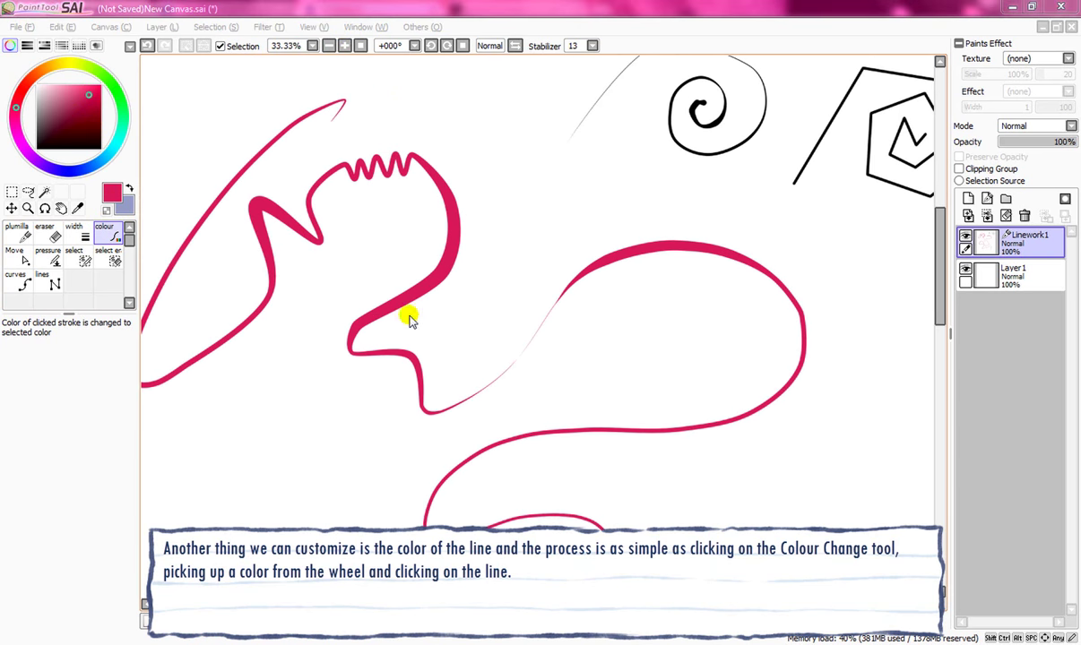
Step: Erase a small gap in the upper arc of the large loop at eraser size 80, and inspect the anchor points at the cut ends
left_click(54, 236)
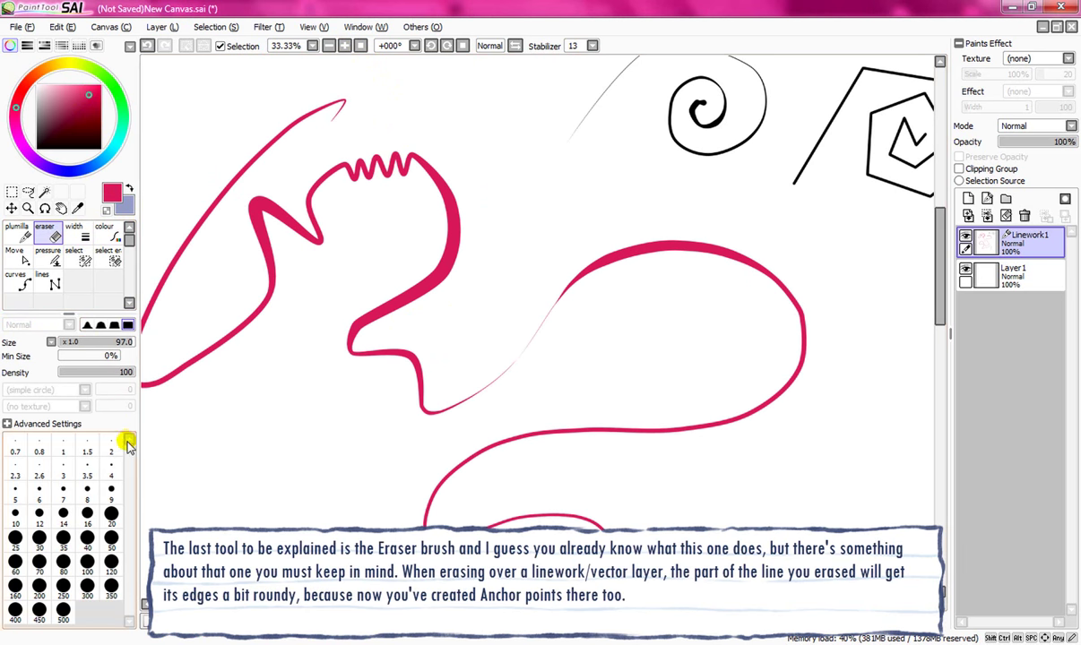
left_click(65, 562)
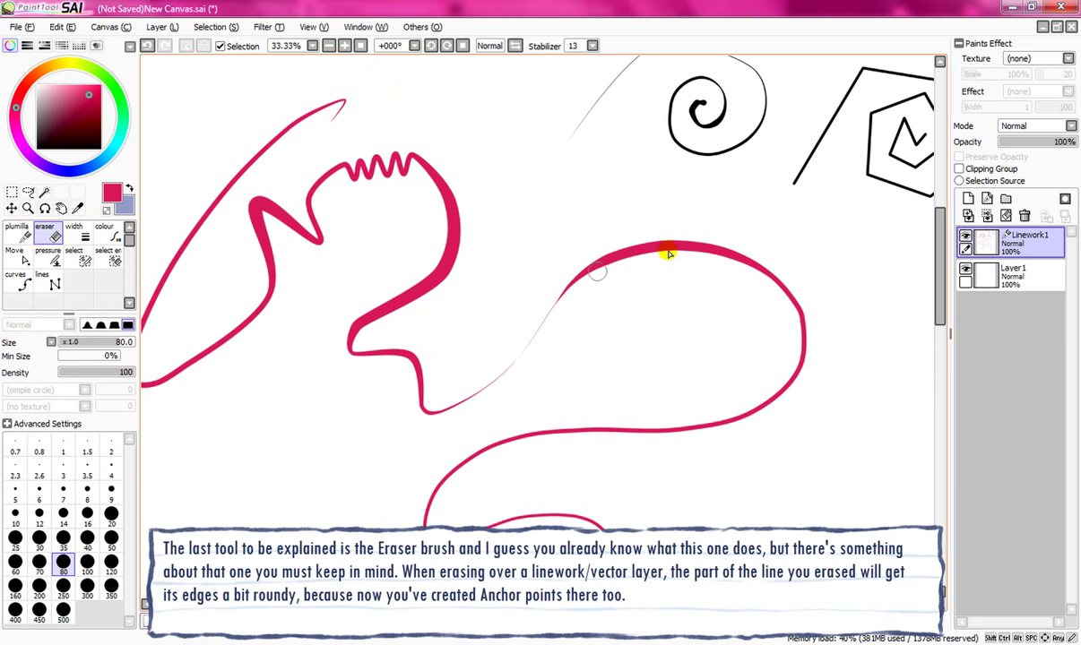
left_click_drag(635, 230, 662, 269)
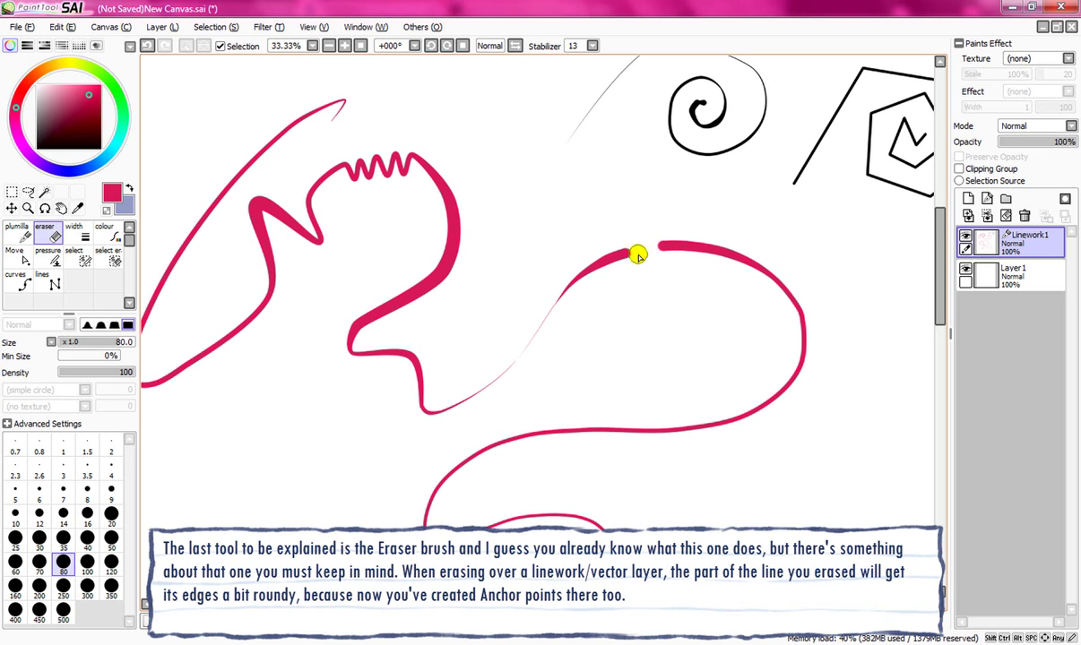
left_click(27, 255)
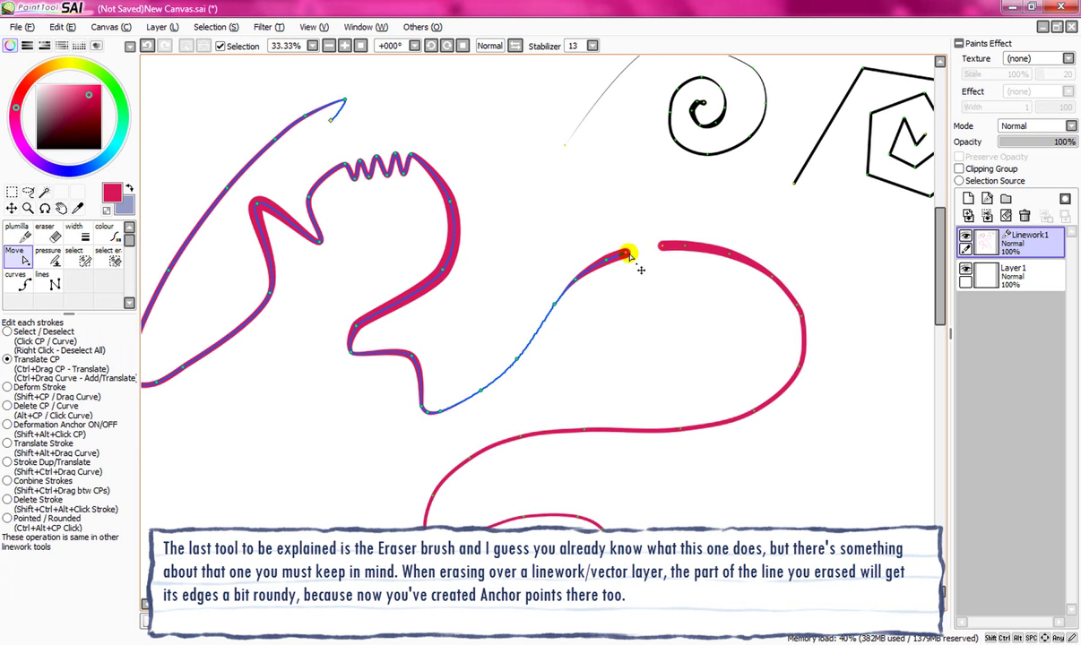
left_click(344, 46)
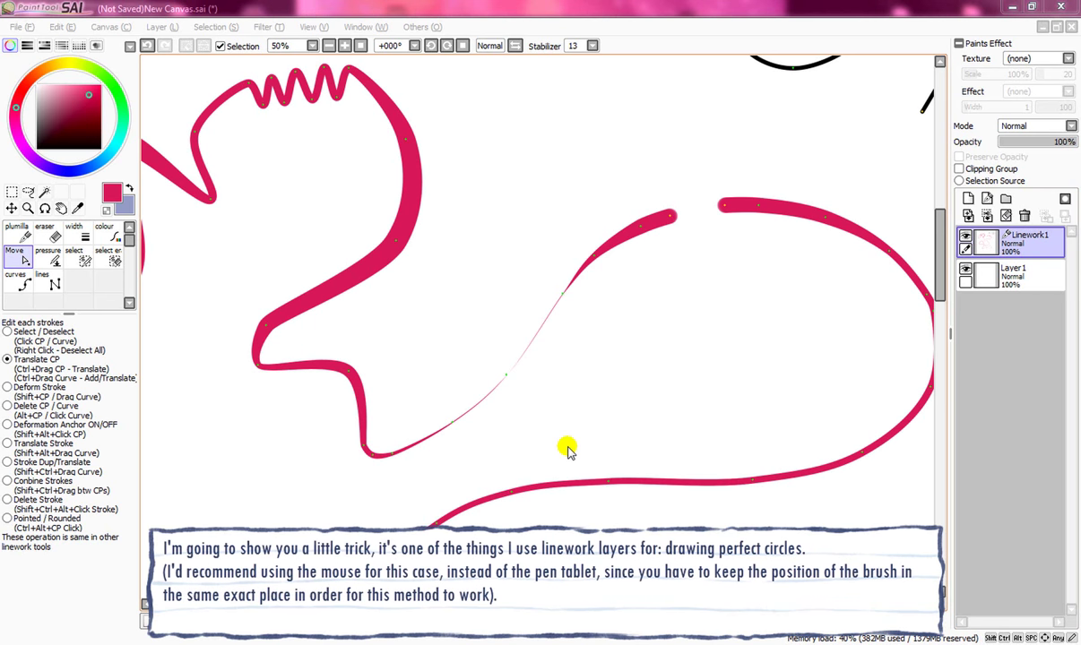
Step: Clear all the practice lines from the Linework1 layer
left_click(329, 45)
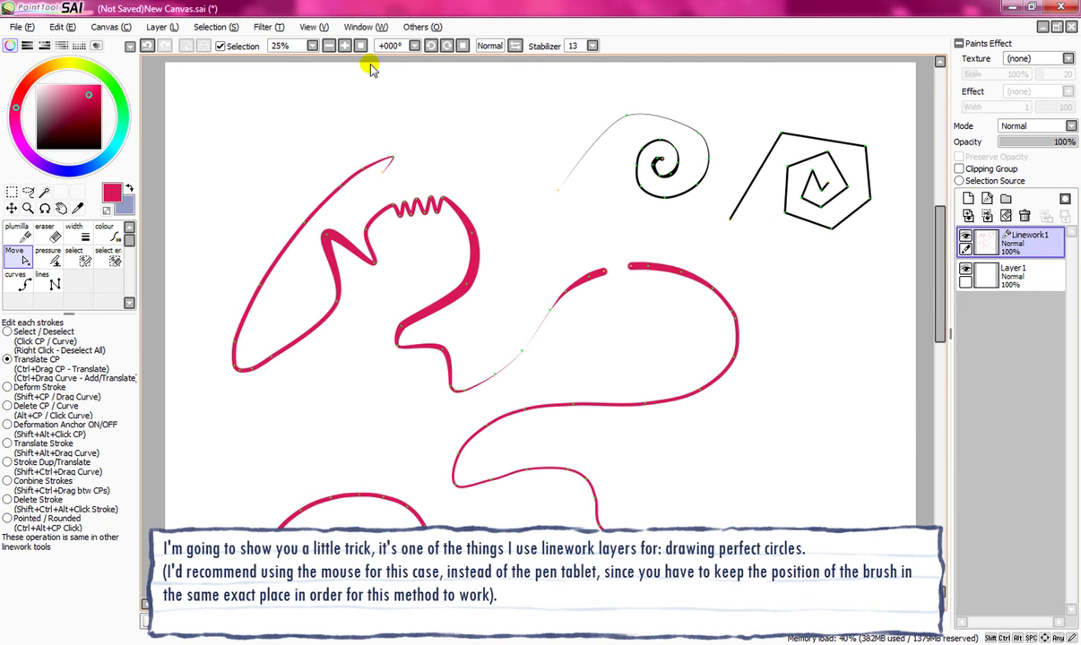
left_click(1025, 216)
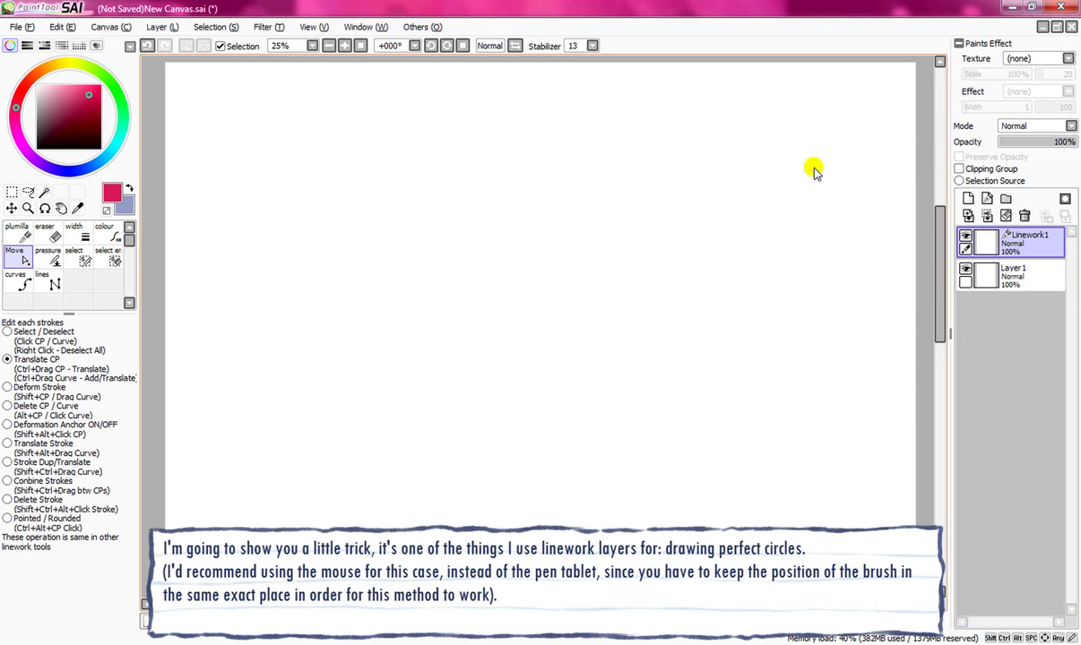
left_click(346, 47)
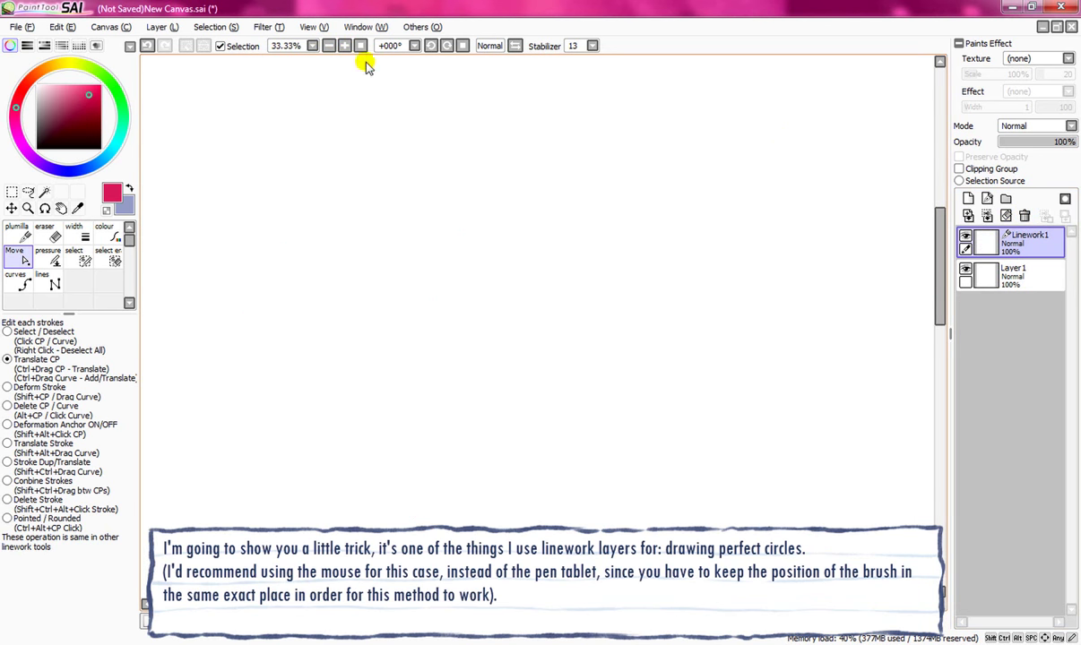
Step: With the Curves tool at size 16, draw a perfect circle by placing points at one fixed spot while rotating the canvas stepwise through a full turn
left_click(16, 282)
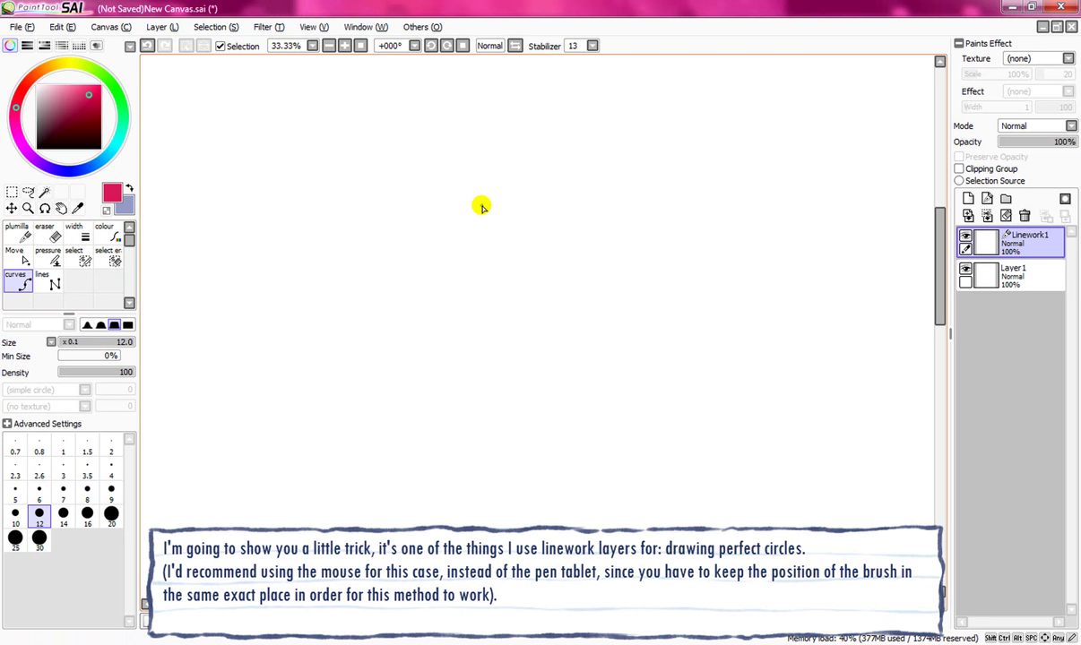
left_click(87, 514)
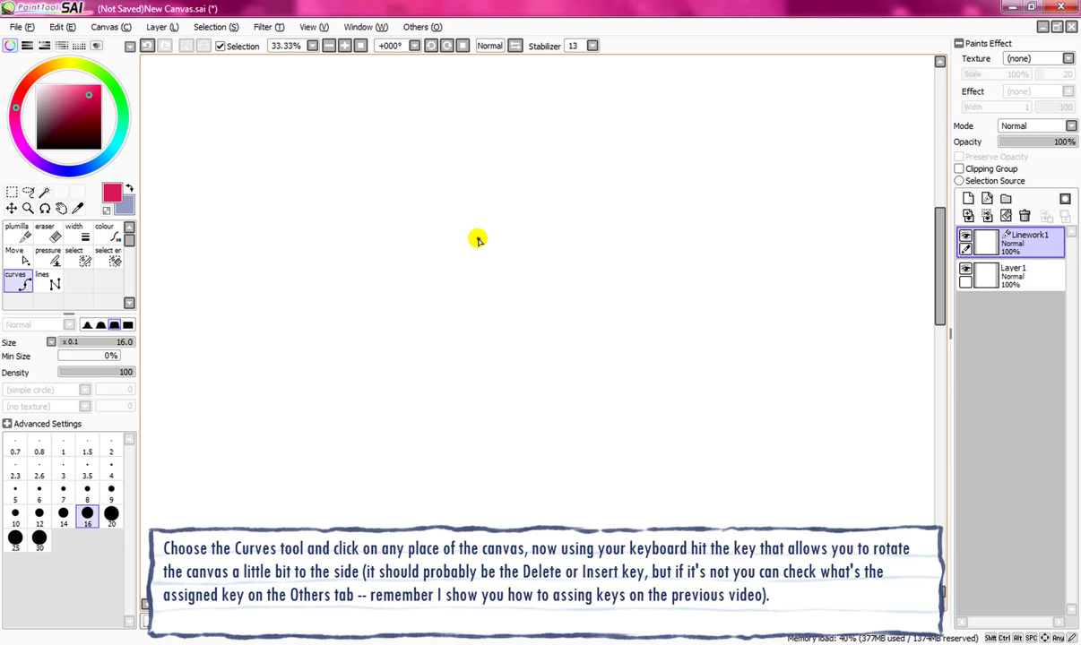
left_click(478, 239)
key("Delete")
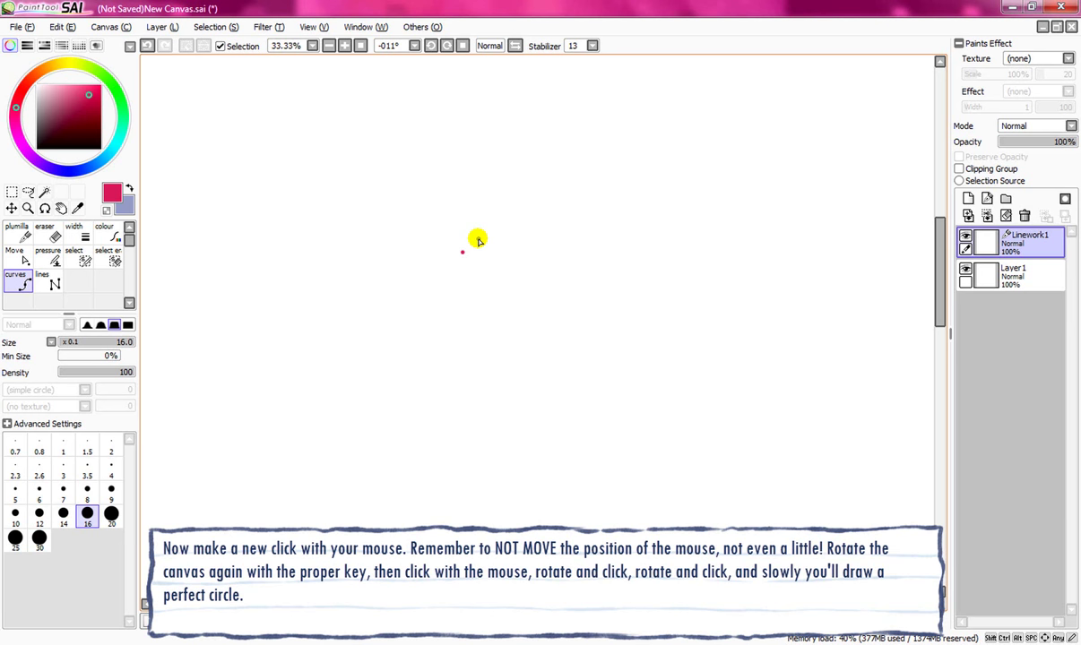
left_click(478, 239)
key("Delete")
left_click(478, 240)
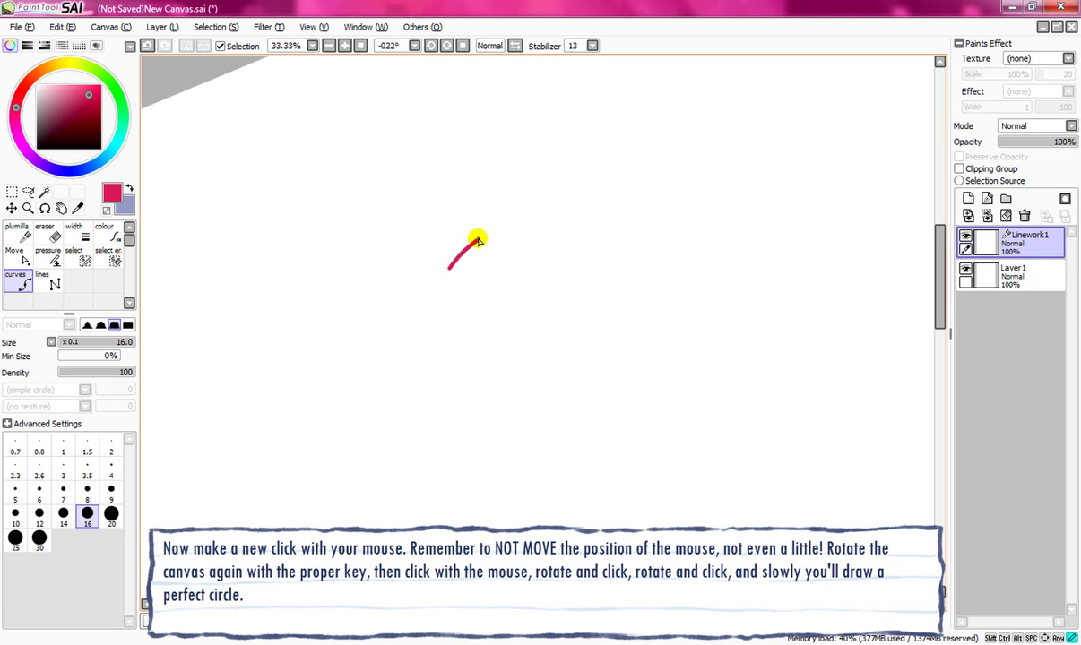
key("Delete")
left_click(478, 239)
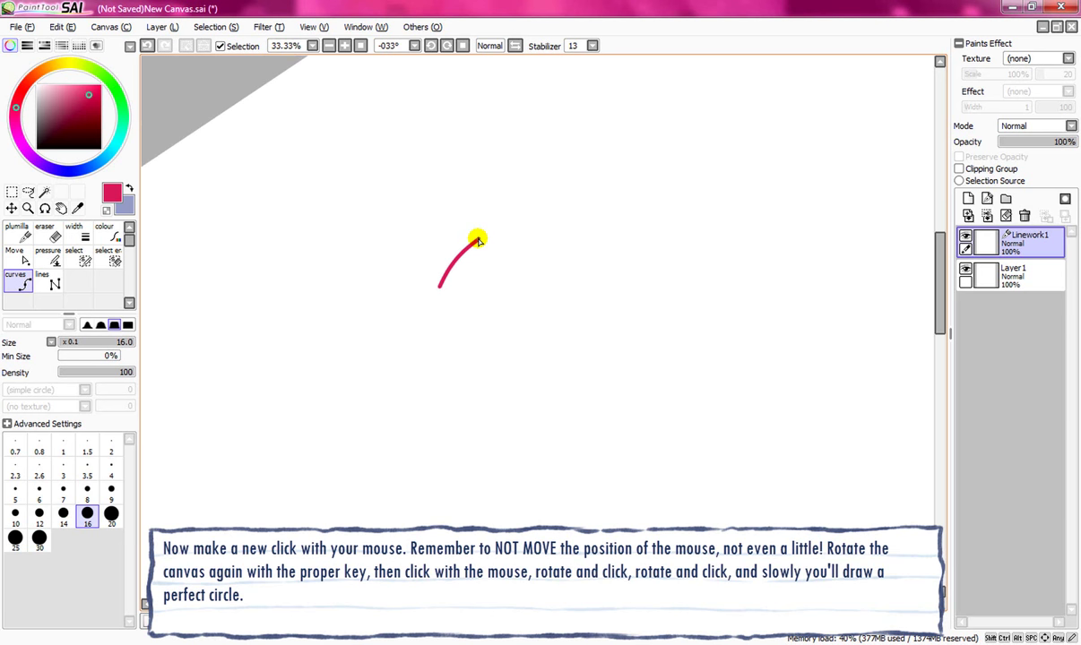
key("Delete")
left_click(477, 239)
key("Delete")
left_click(478, 239)
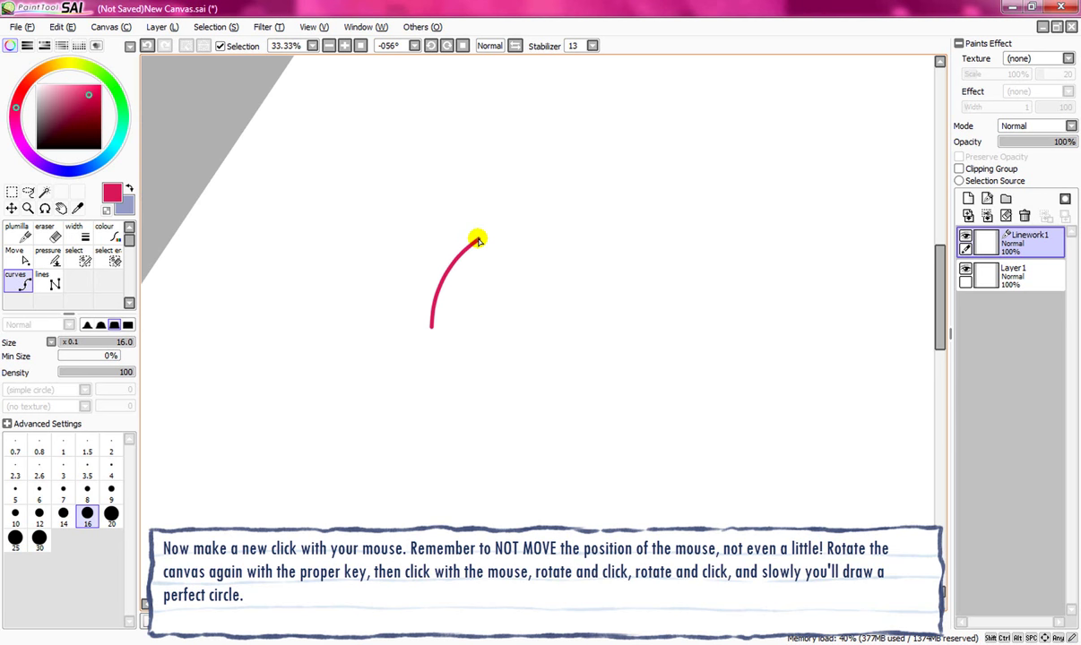
key("Delete")
left_click(477, 239)
key("Delete")
left_click(478, 239)
key("Delete")
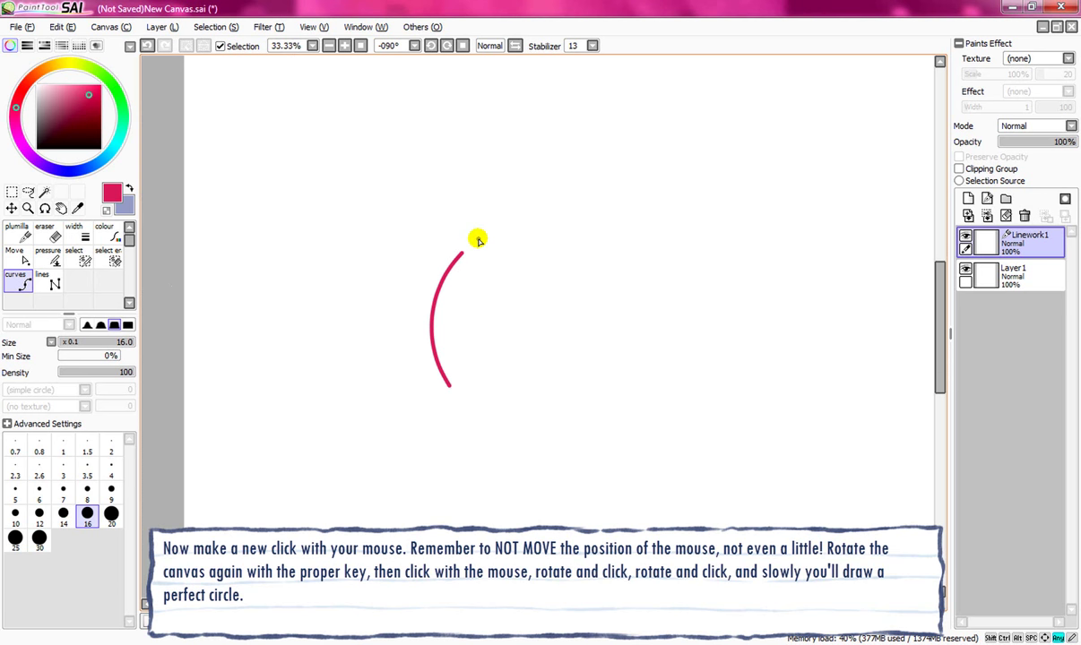
left_click(477, 239)
key("Delete")
left_click(478, 239)
key("Delete")
left_click(478, 240)
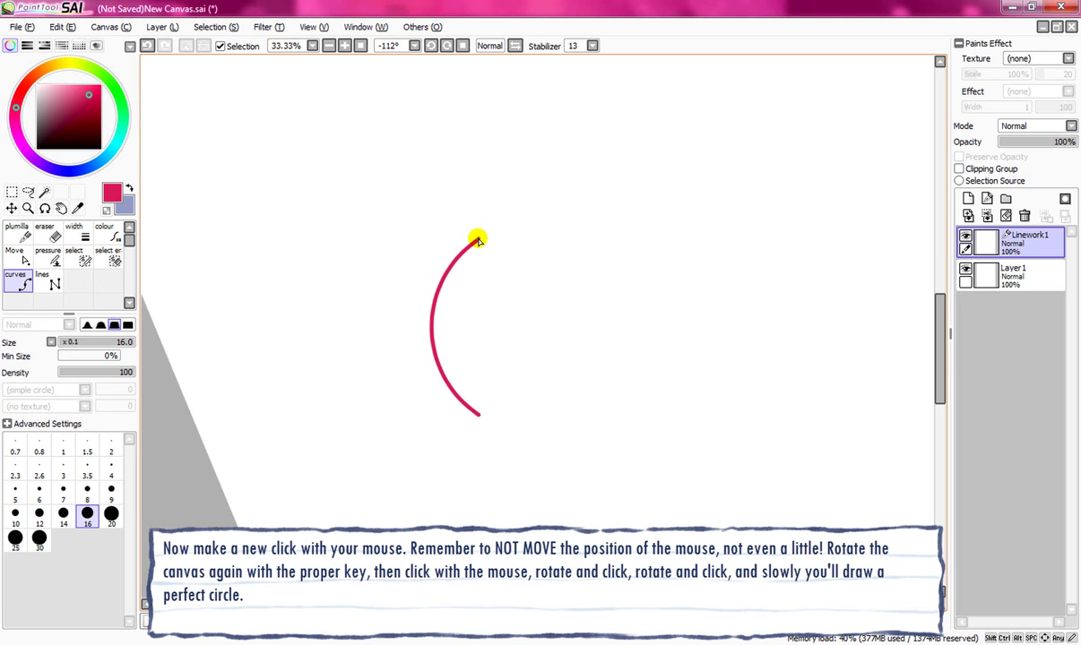
key("Delete")
left_click(478, 239)
key("Delete")
left_click(478, 239)
key("Delete")
left_click(478, 239)
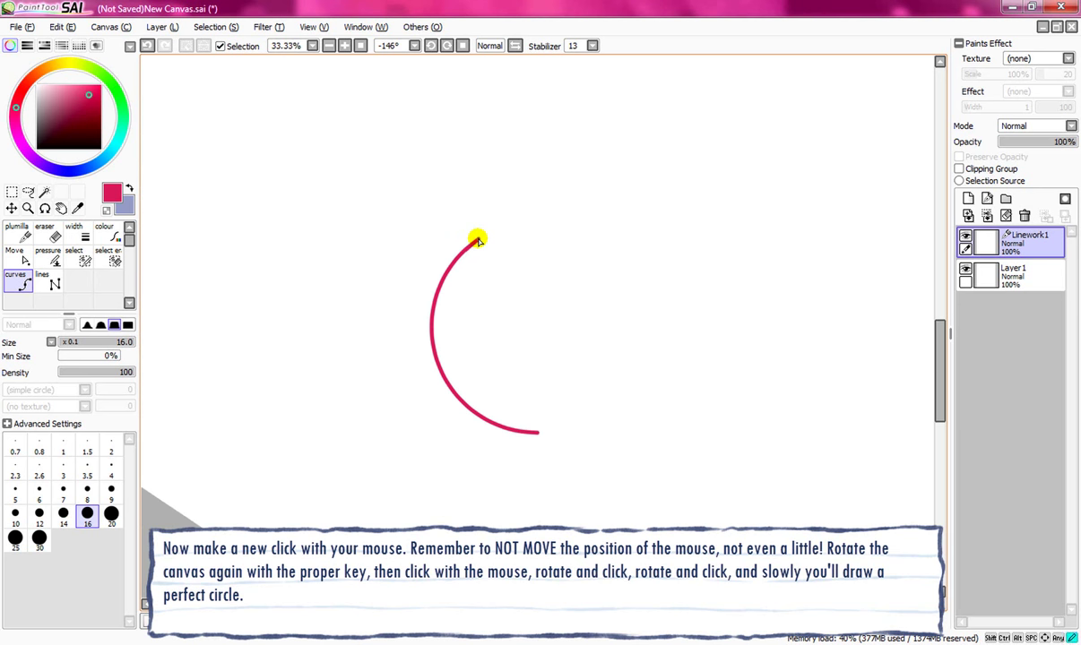
key("Delete")
left_click(478, 239)
key("Delete")
left_click(478, 239)
key("Delete")
left_click(478, 239)
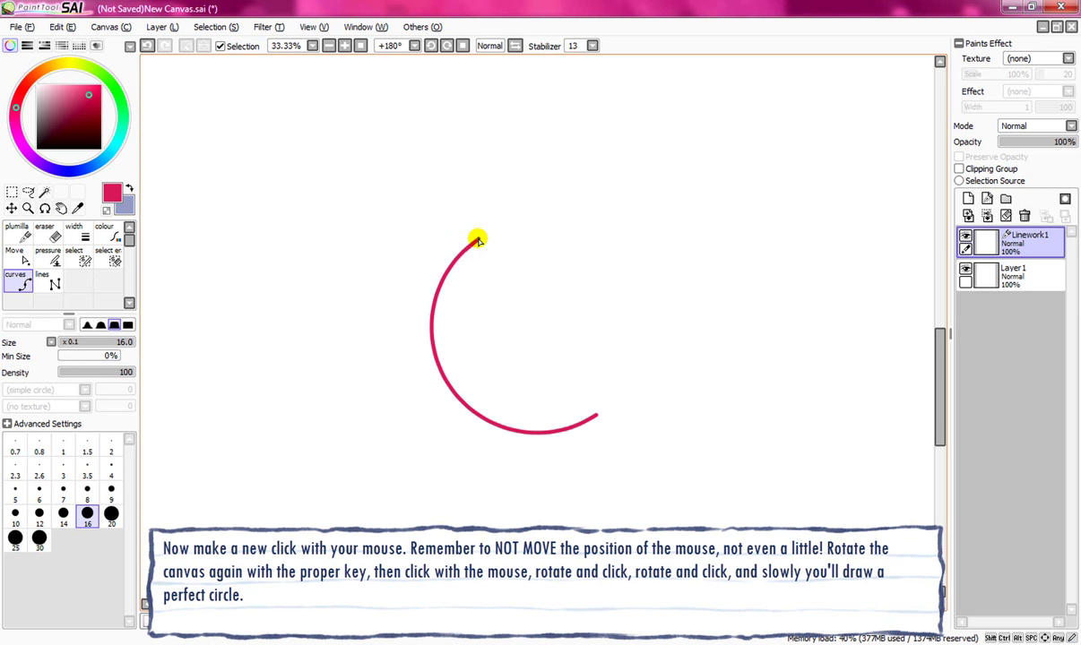
key("Delete")
left_click(478, 240)
key("Delete")
left_click(478, 239)
key("Delete")
left_click(477, 239)
key("Delete")
left_click(478, 239)
key("Delete")
left_click(478, 239)
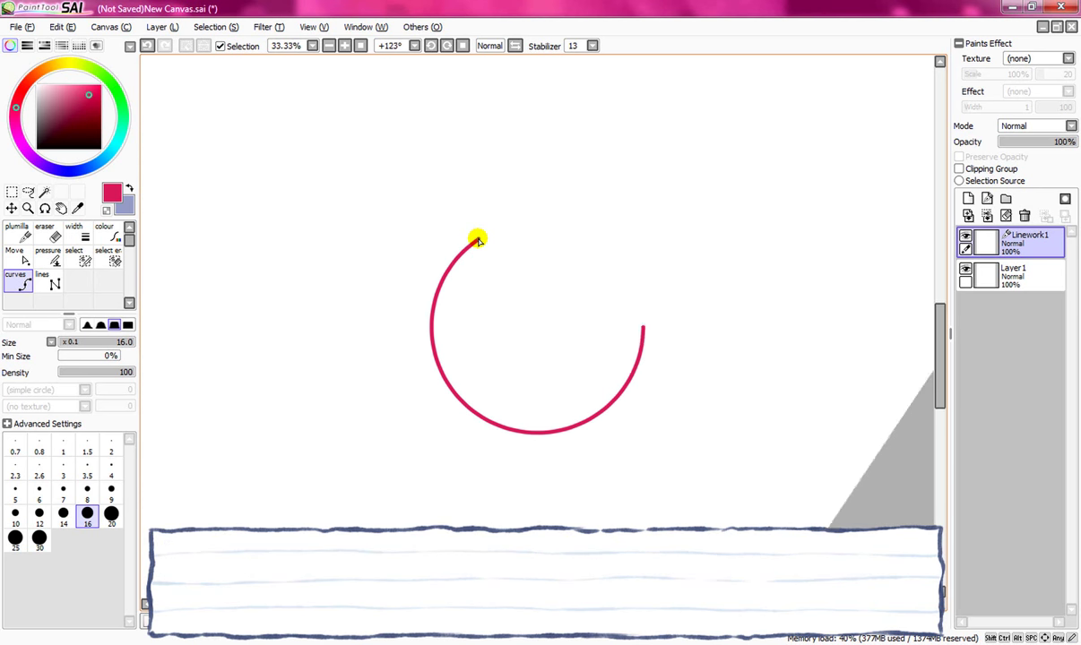
key("Delete")
left_click(477, 239)
key("Delete")
left_click(478, 240)
key("Delete")
left_click(477, 240)
key("Delete")
left_click(478, 239)
key("Delete")
key("Delete")
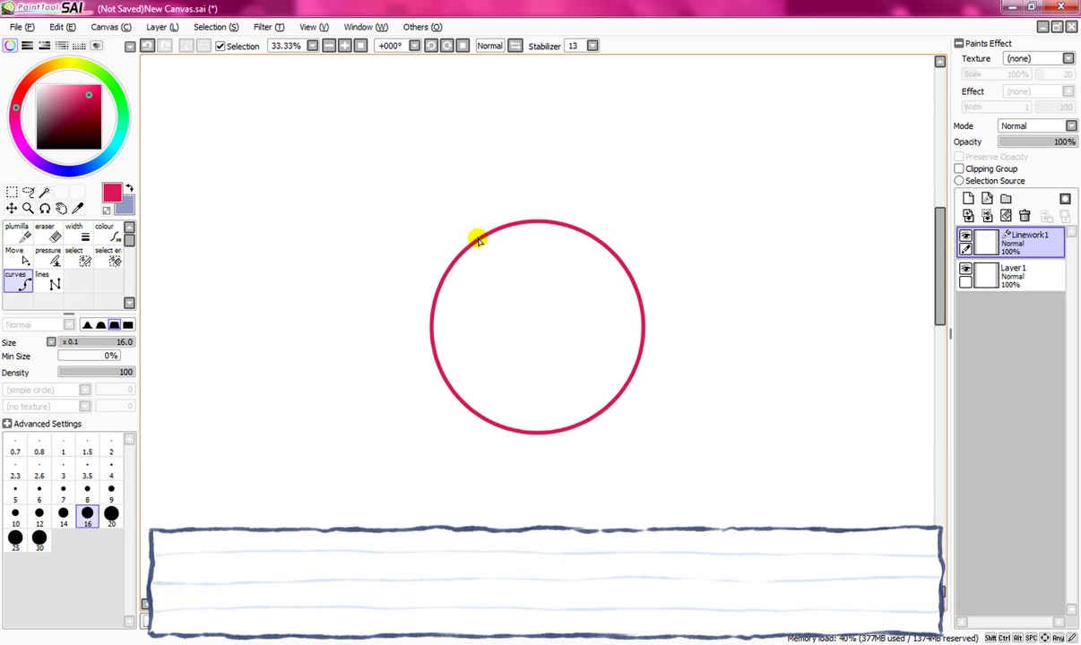
left_click(328, 45)
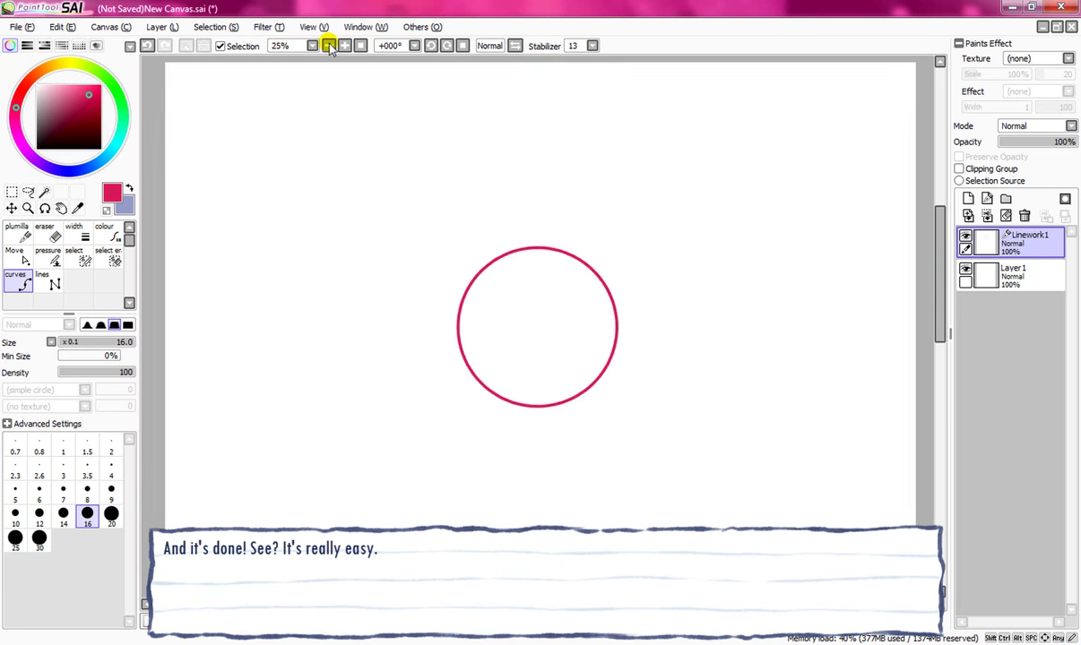
left_click(328, 45)
left_click(345, 46)
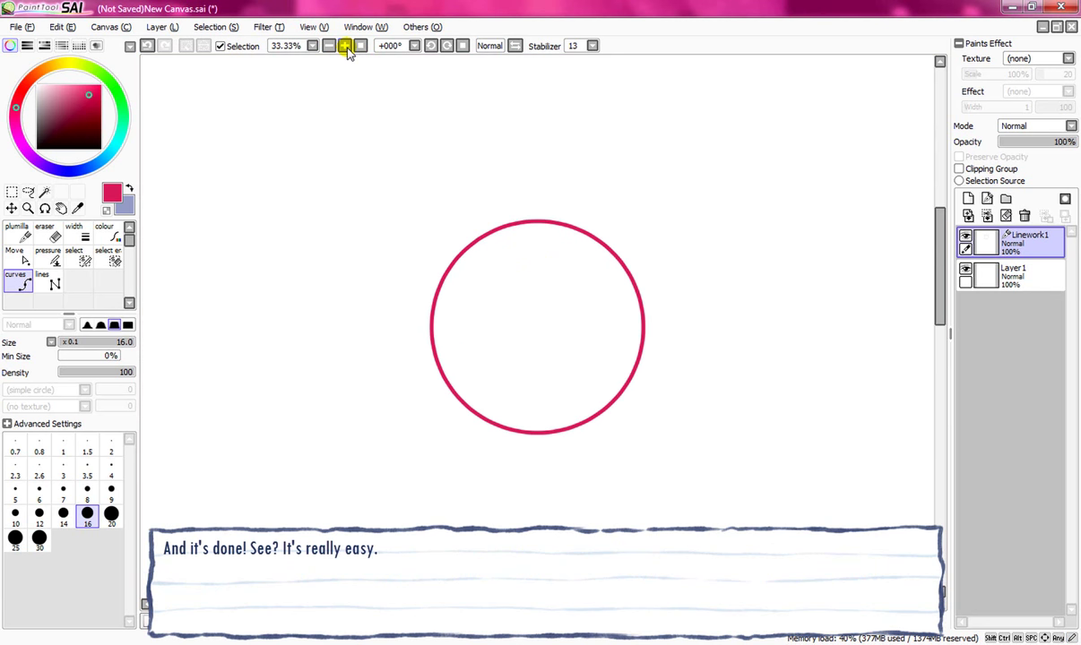